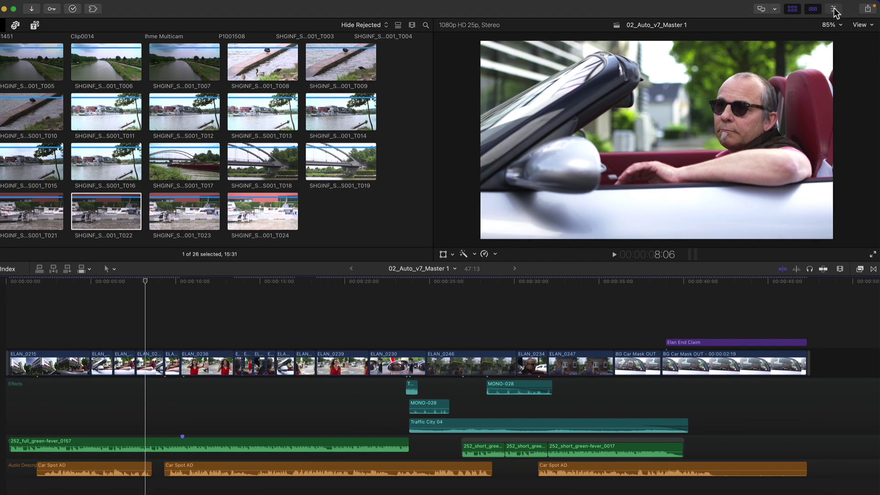
- Show the Info inspector for ELAN_0219 and examine the fields offered in the metadata view editor, including the Standard view
{"action": "left_click", "coordinate": [834, 8]}
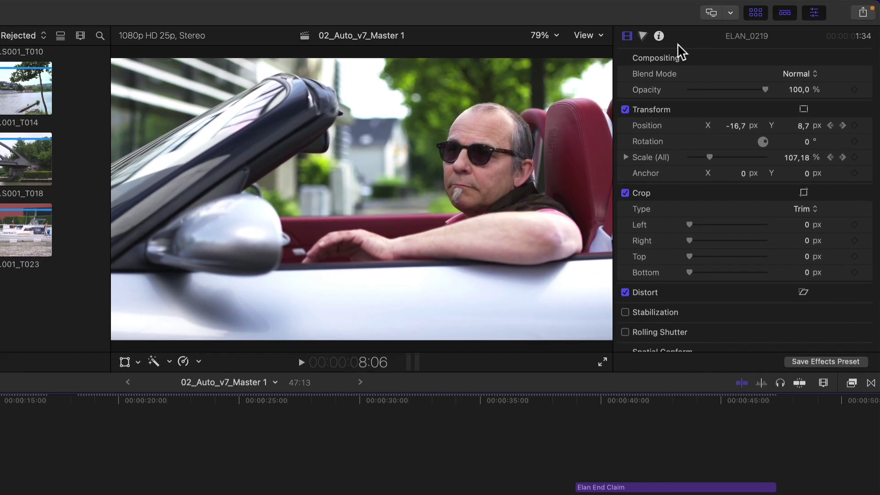
{"action": "left_click", "coordinate": [659, 35]}
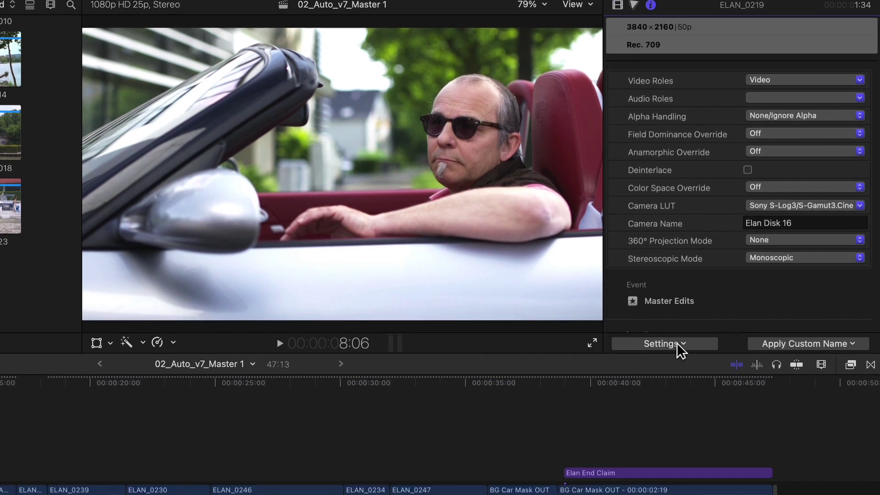
{"action": "left_click", "coordinate": [674, 376]}
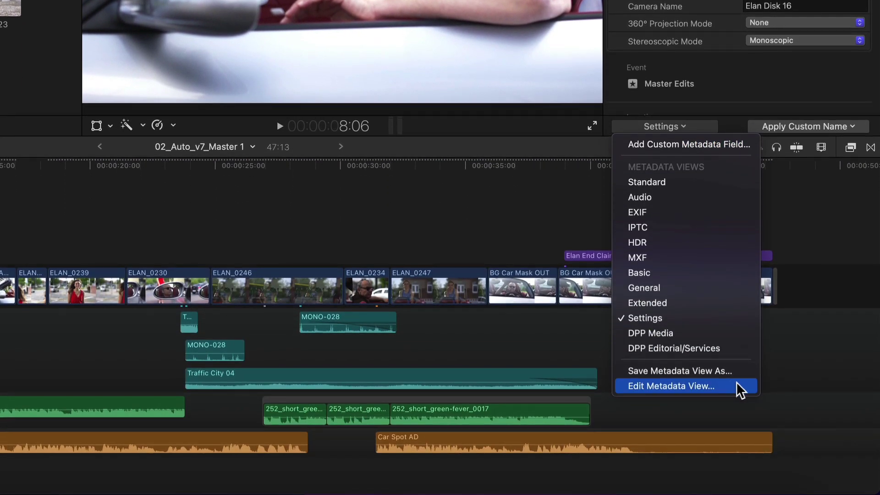
{"action": "left_click", "coordinate": [736, 381]}
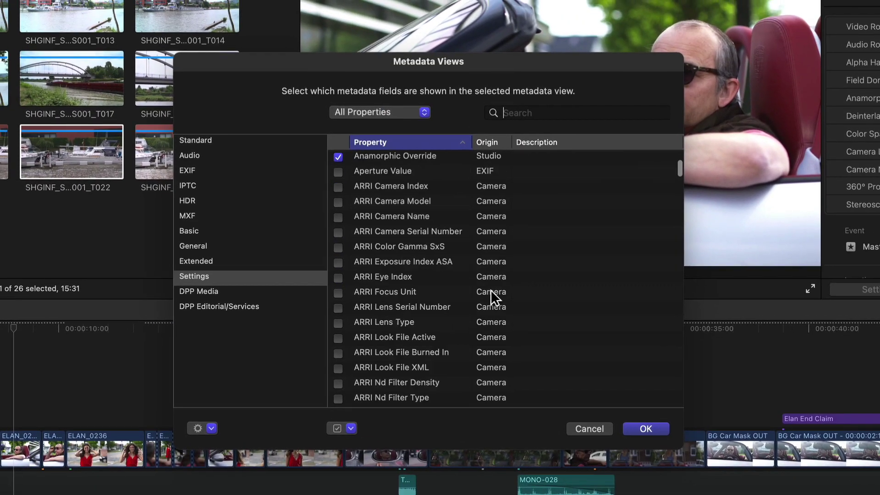
{"action": "scroll", "coordinate": [492, 291], "scroll_direction": "down", "scroll_amount": 10}
{"action": "left_click", "coordinate": [264, 143]}
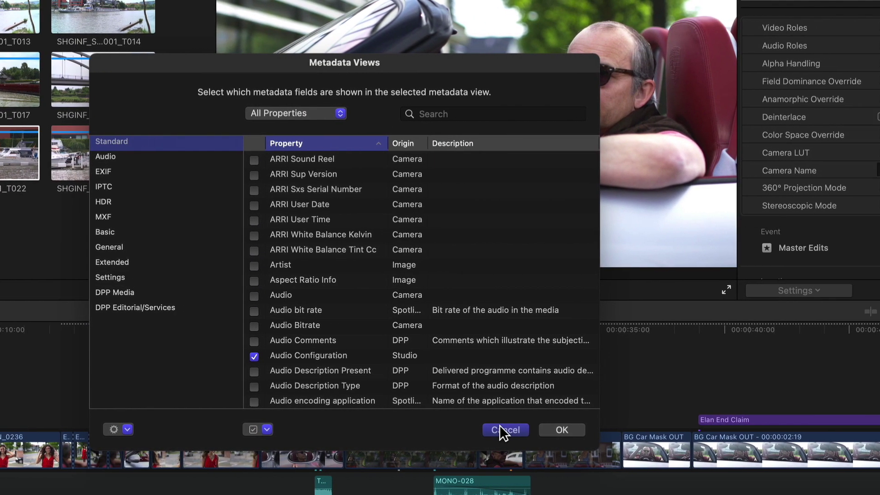
{"action": "left_click", "coordinate": [591, 430]}
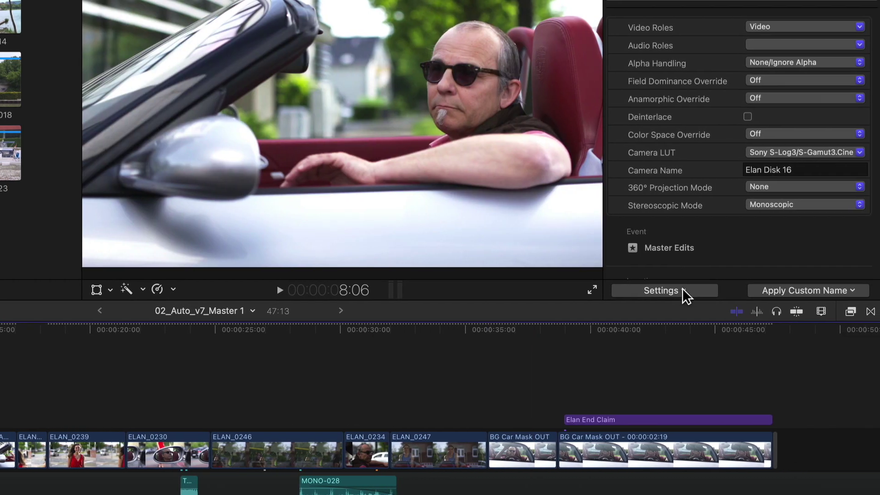
- Switch to the Standard metadata view and add a custom field named "Custom Lens Info" with the description "For entering missing lens metadata"
{"action": "left_click", "coordinate": [683, 289]}
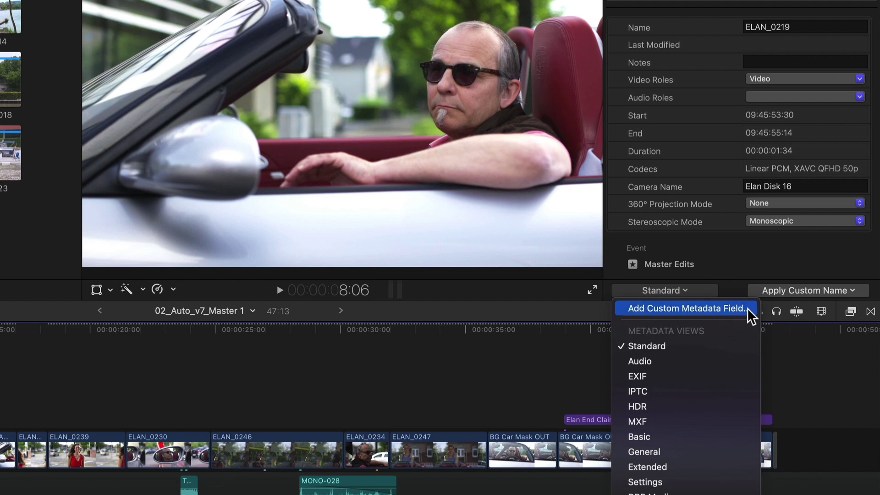
{"action": "left_click", "coordinate": [672, 310]}
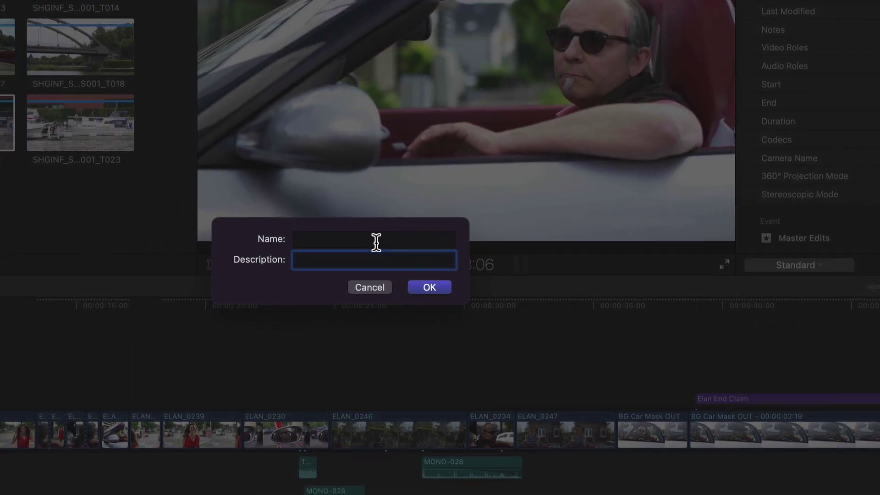
{"action": "left_click", "coordinate": [456, 213]}
{"action": "type", "text": "Custom Lens Info"}
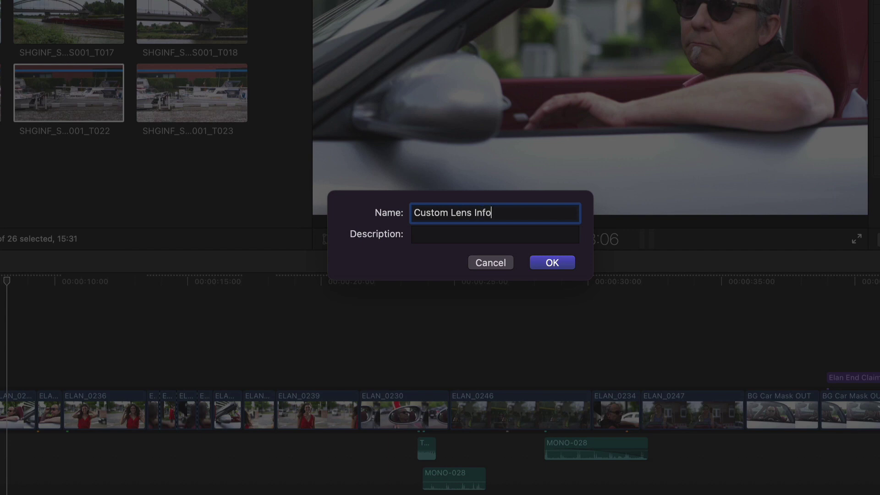
{"action": "left_click", "coordinate": [458, 234]}
{"action": "type", "text": "For entering missing len"}
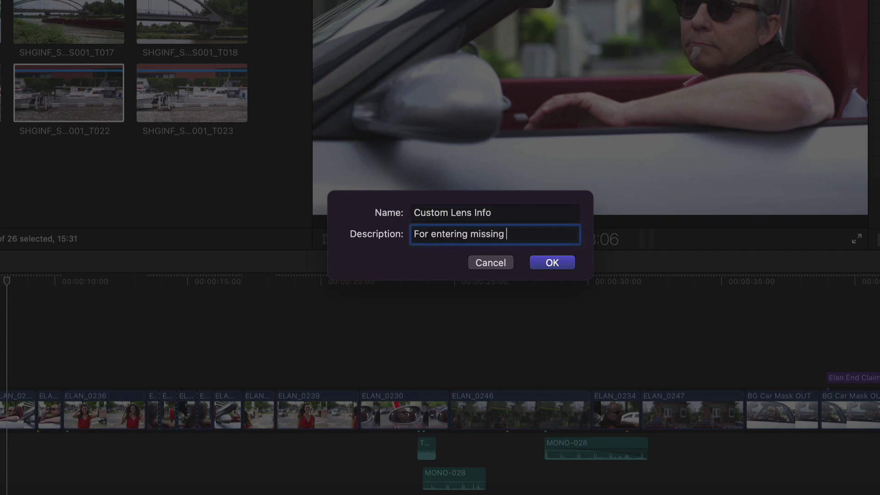
{"action": "type", "text": "s metadata"}
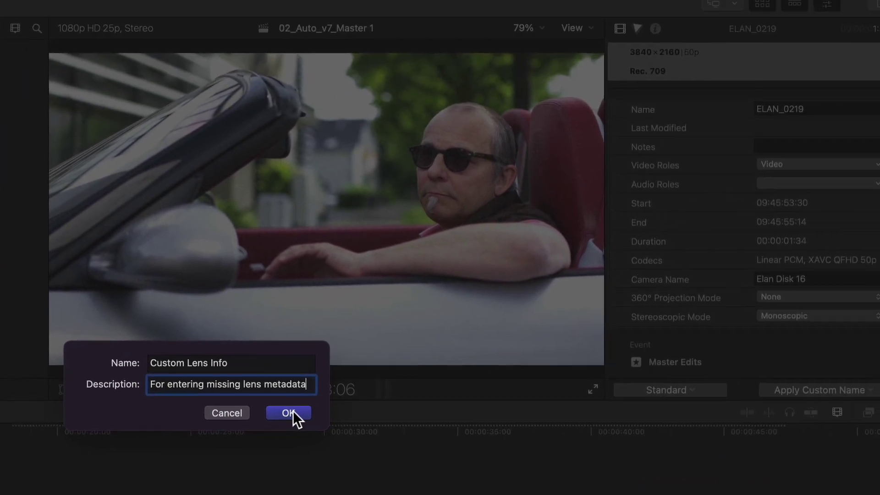
{"action": "left_click", "coordinate": [552, 262]}
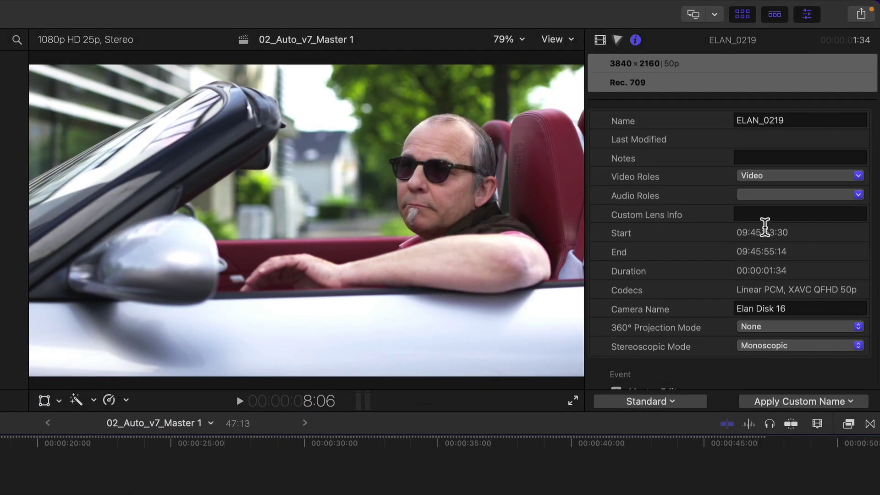
- Enter "Canon 50mm" as the Custom Lens Info value of the ELAN_0219 clip
{"action": "left_click", "coordinate": [763, 213]}
{"action": "type", "text": "Can"}
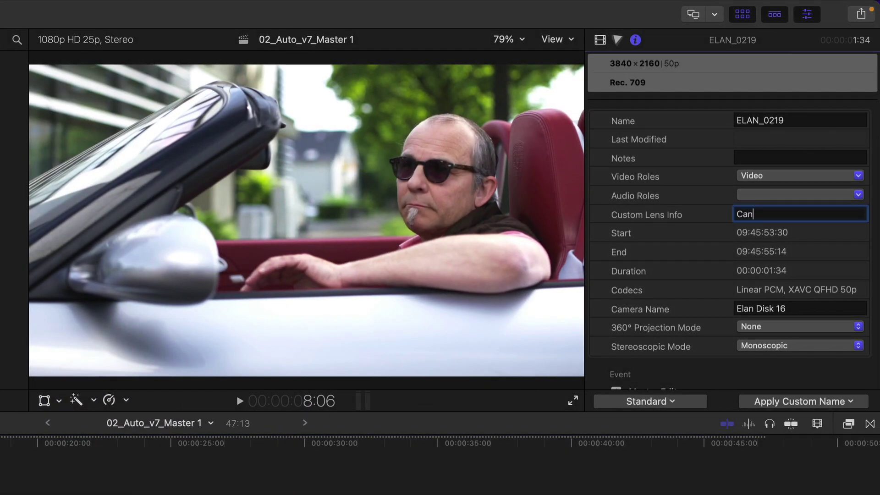
{"action": "type", "text": "on 50mm"}
{"action": "key", "text": "Return"}
{"action": "mouse_move", "coordinate": [670, 215]}
{"action": "left_mouse_down"}
{"action": "mouse_move", "coordinate": [670, 233]}
{"action": "mouse_move", "coordinate": [668, 211]}
{"action": "left_mouse_up"}
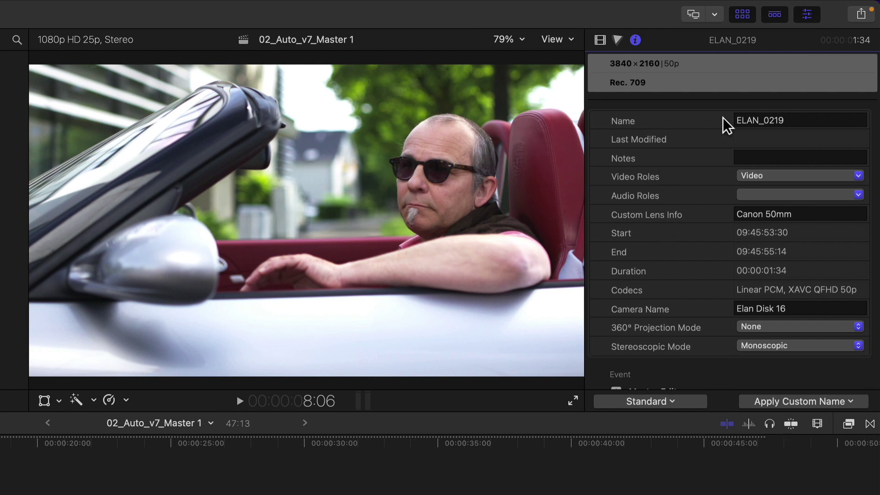
- Hide the inspector and switch the browser from filmstrips to list view
{"action": "left_click", "coordinate": [807, 15]}
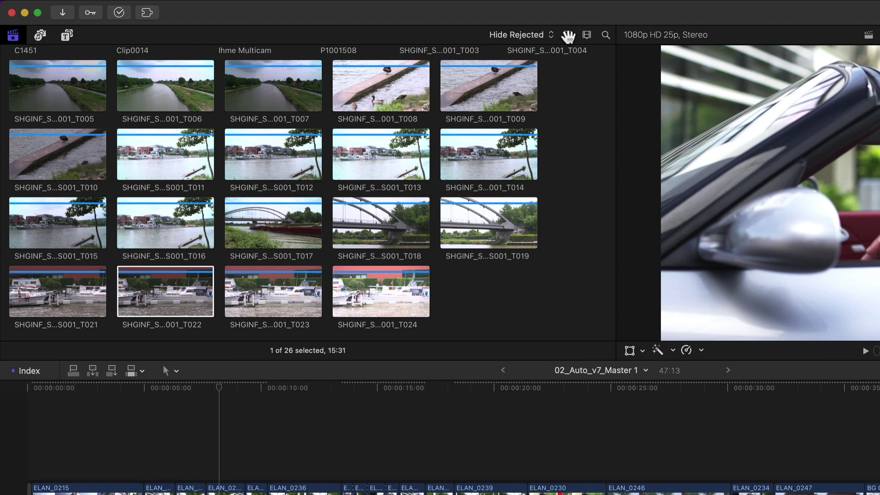
{"action": "left_click", "coordinate": [567, 35]}
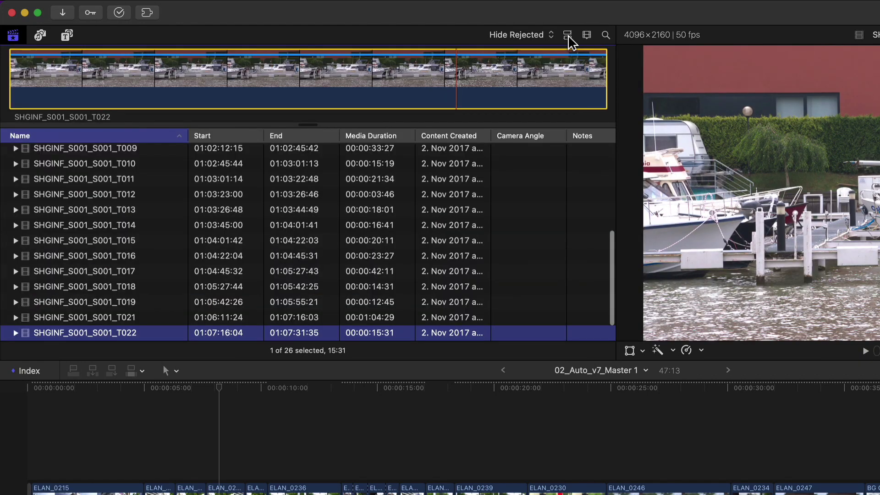
- Hide the Start column in the browser list, restore it, and review which other columns can be shown
{"action": "right_click", "coordinate": [441, 138]}
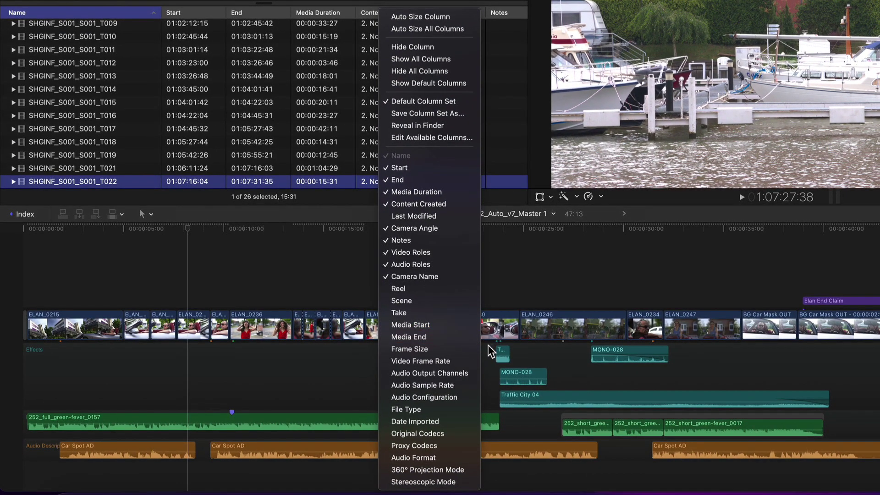
{"action": "left_click", "coordinate": [405, 168]}
{"action": "right_click", "coordinate": [196, 12]}
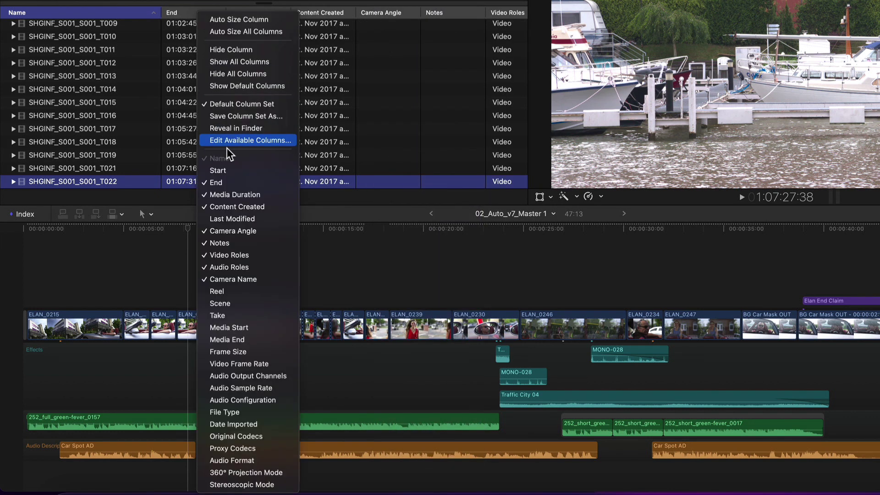
{"action": "left_click", "coordinate": [241, 169]}
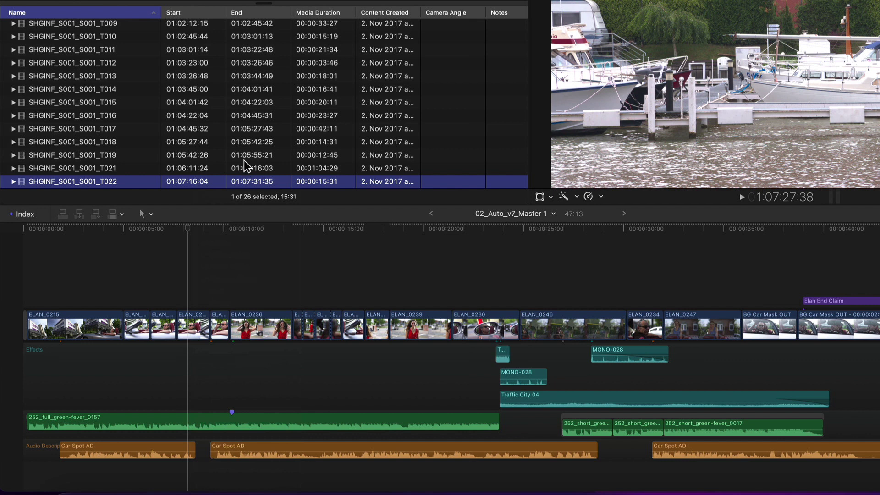
{"action": "right_click", "coordinate": [206, 17]}
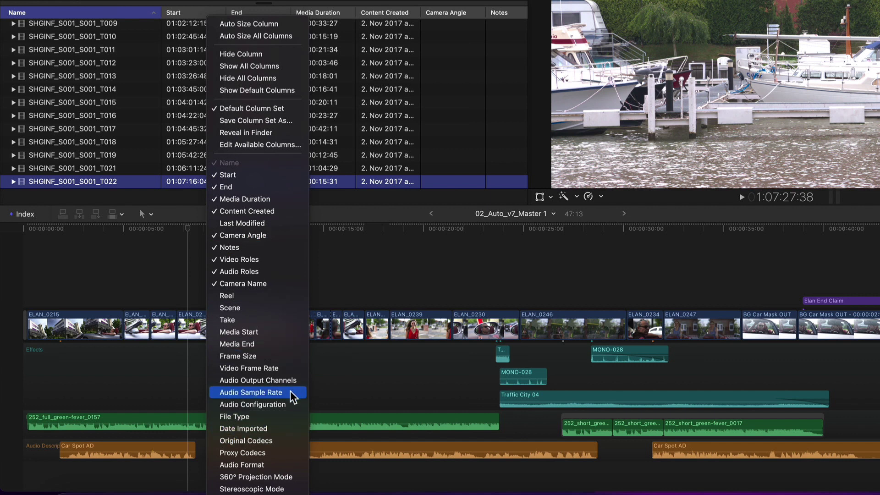
{"action": "left_click", "coordinate": [326, 212]}
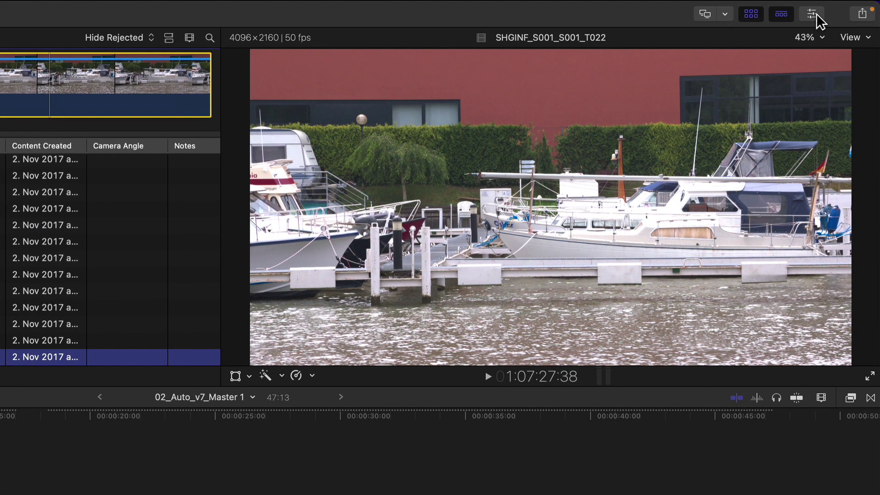
- Show the inspector again and switch its metadata view to Settings
{"action": "left_click", "coordinate": [824, 10]}
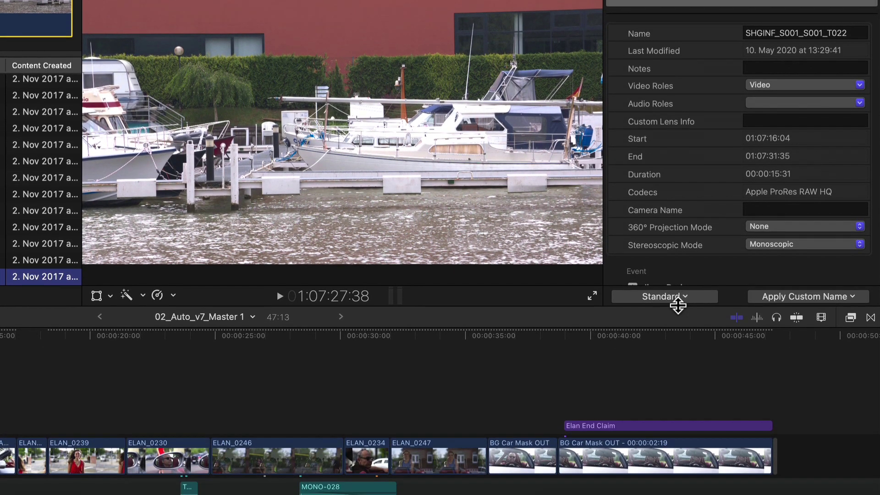
{"action": "left_click", "coordinate": [682, 377]}
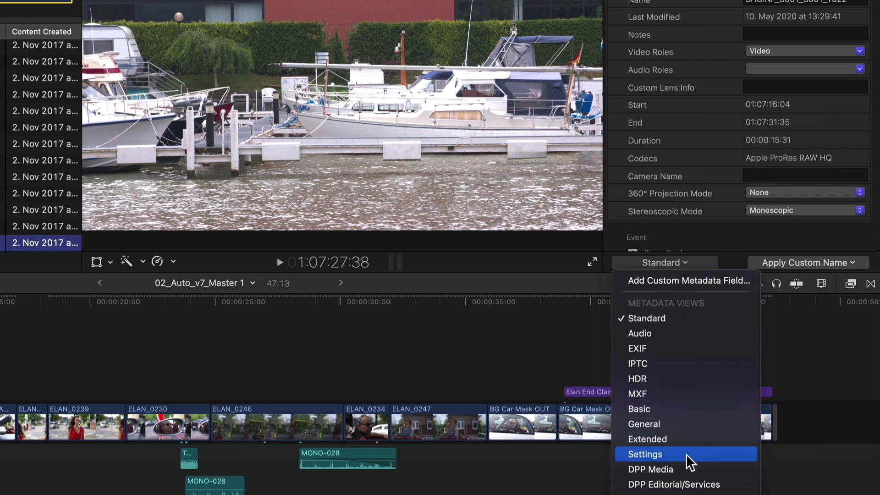
{"action": "left_click", "coordinate": [686, 455]}
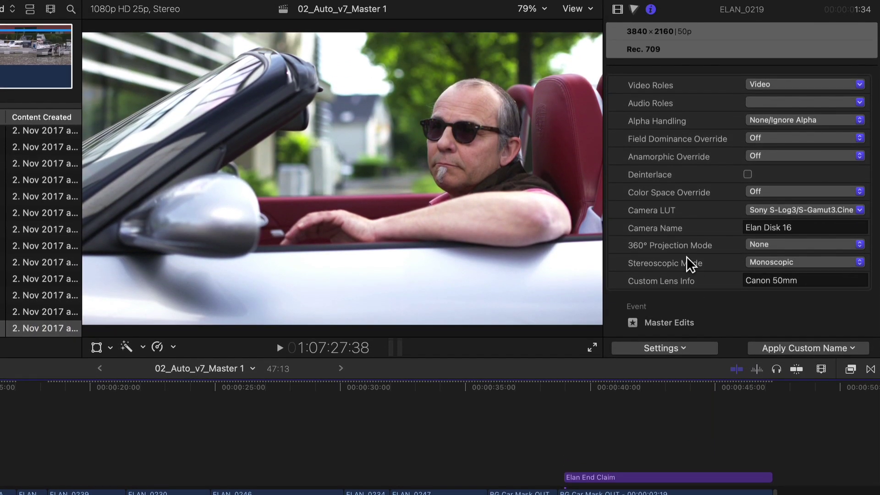
- Set the Camera LUT of ELAN_0219 to None to compare the image, and restore Sony S-Log3/S-Gamut3.Cine
{"action": "left_click", "coordinate": [769, 210]}
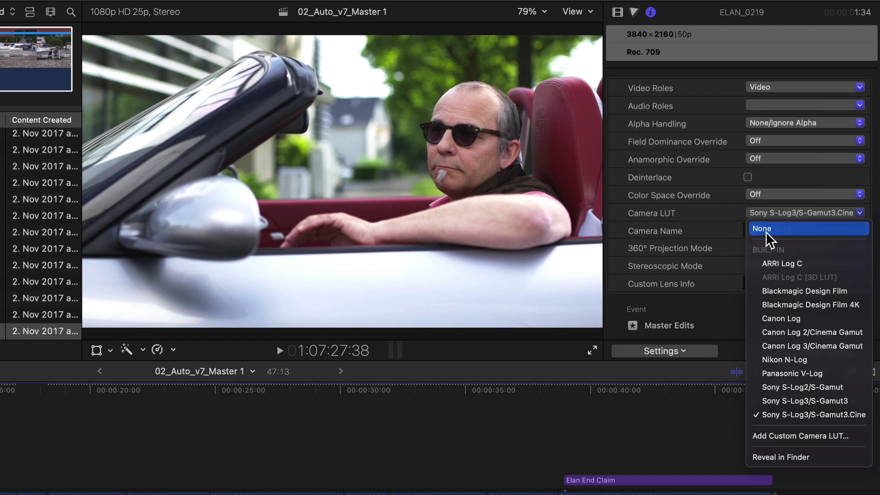
{"action": "left_click", "coordinate": [766, 232]}
{"action": "left_click", "coordinate": [764, 213]}
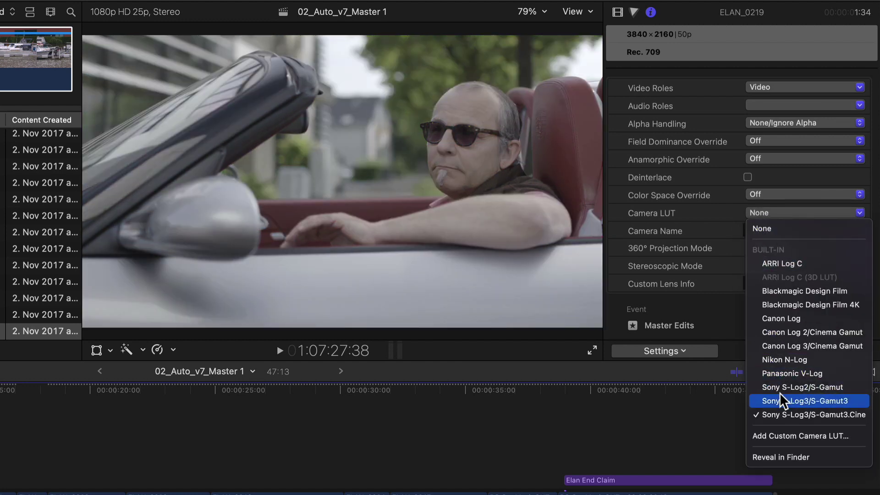
{"action": "left_click", "coordinate": [705, 297]}
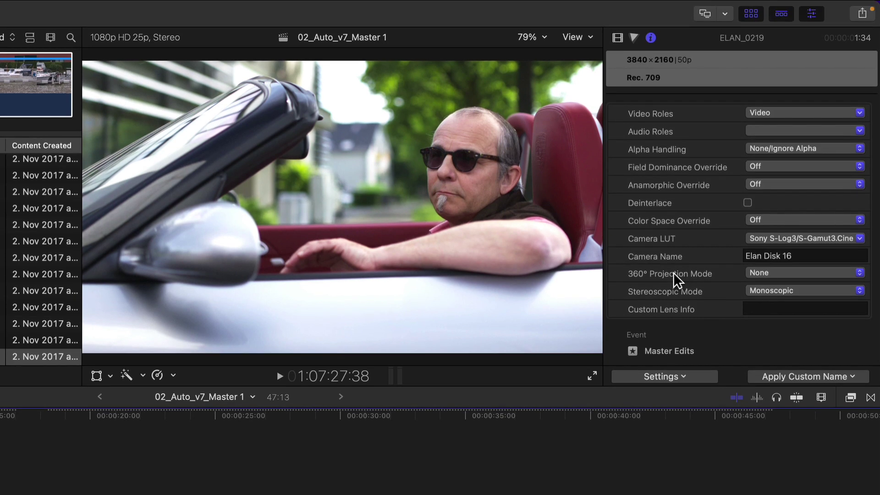
- Hide the inspector and save the browser's current column arrangement as a column set named "RAW"
{"action": "left_click", "coordinate": [810, 14]}
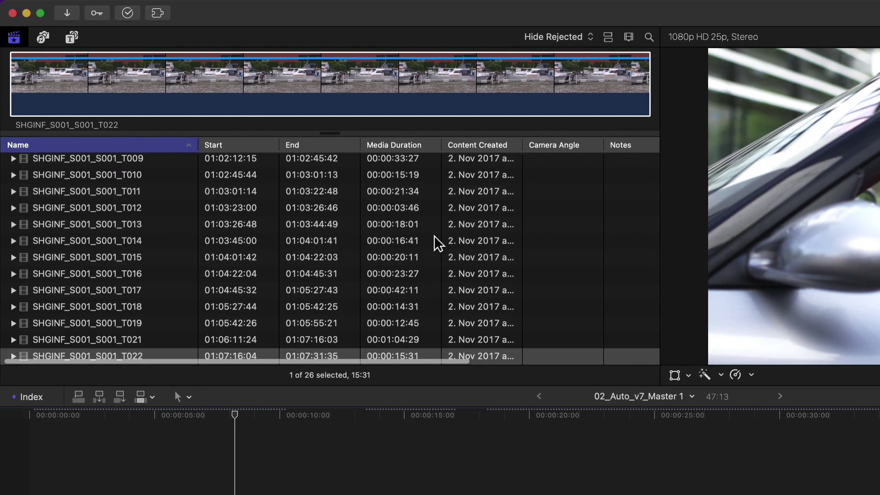
{"action": "scroll", "coordinate": [434, 238], "scroll_direction": "down", "scroll_amount": 2}
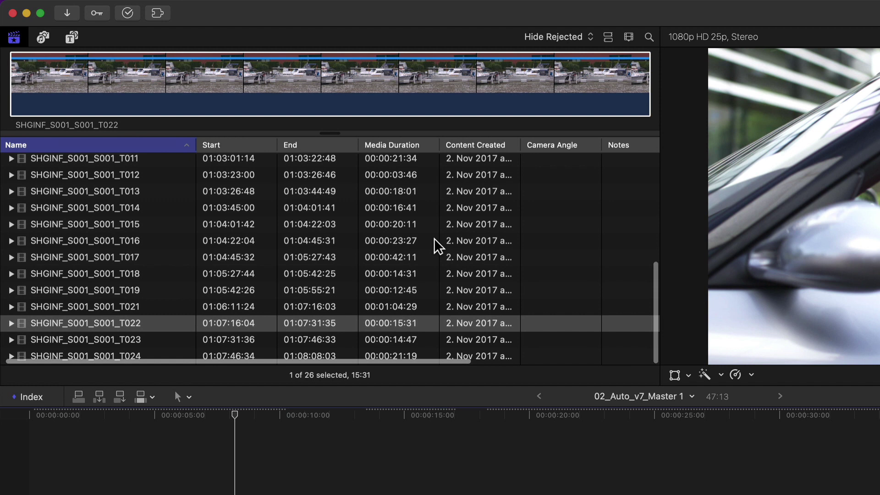
{"action": "right_click", "coordinate": [393, 149]}
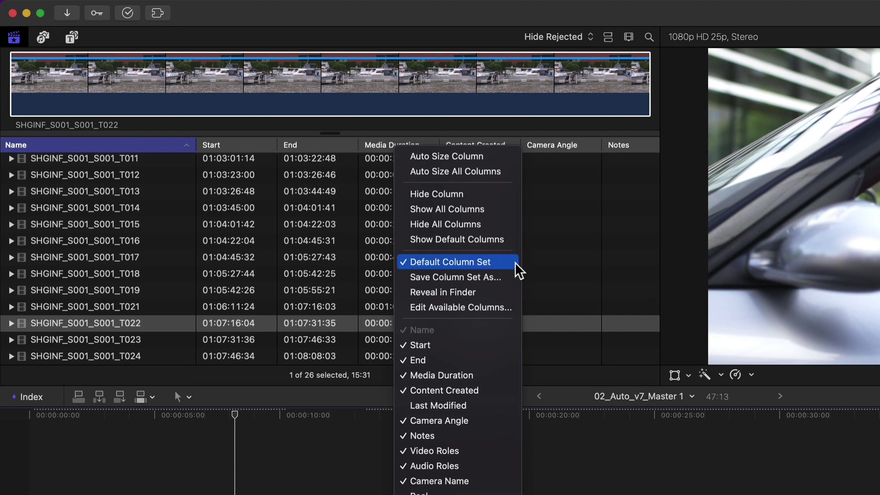
{"action": "left_click", "coordinate": [493, 277]}
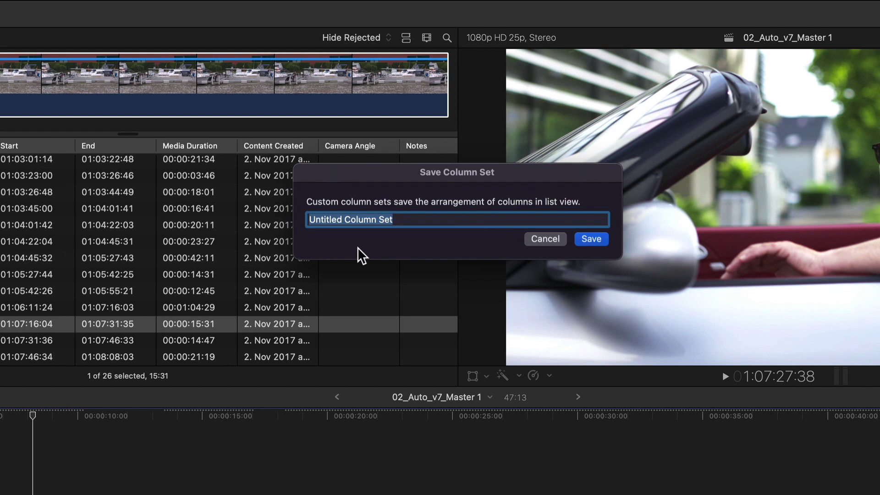
{"action": "type", "text": "RAW"}
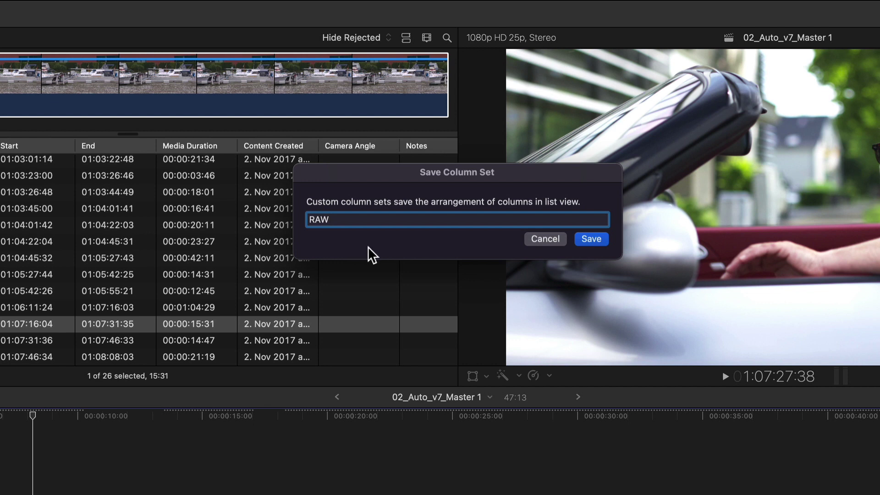
{"action": "left_click", "coordinate": [588, 239]}
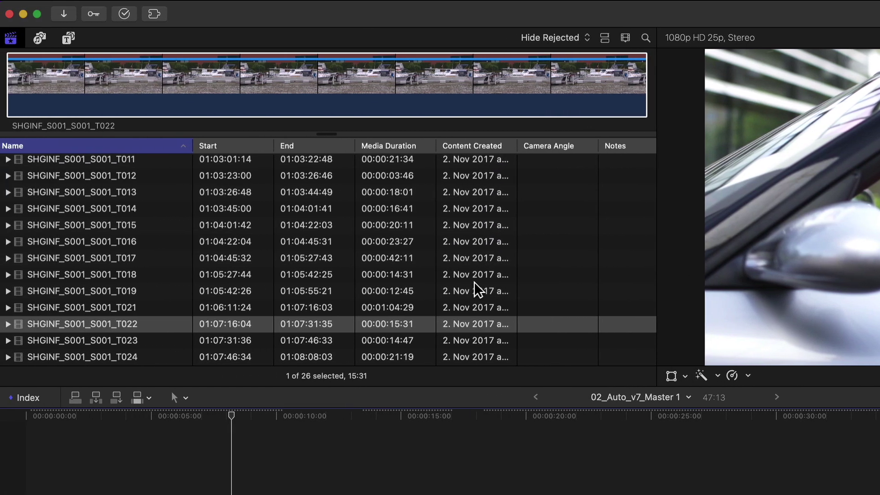
- Open the editor for available browser columns, compare the Default Column Set with RAW, keep RAW selected and review the column set management commands
{"action": "right_click", "coordinate": [321, 146]}
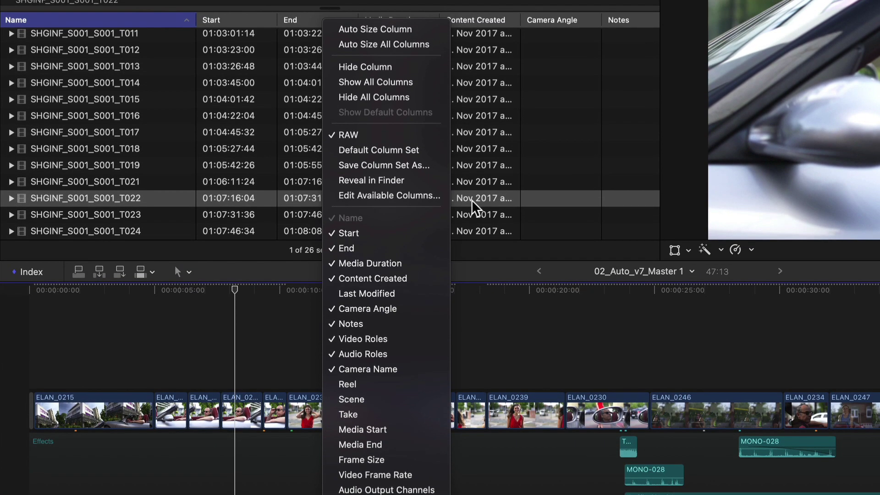
{"action": "left_click", "coordinate": [435, 195]}
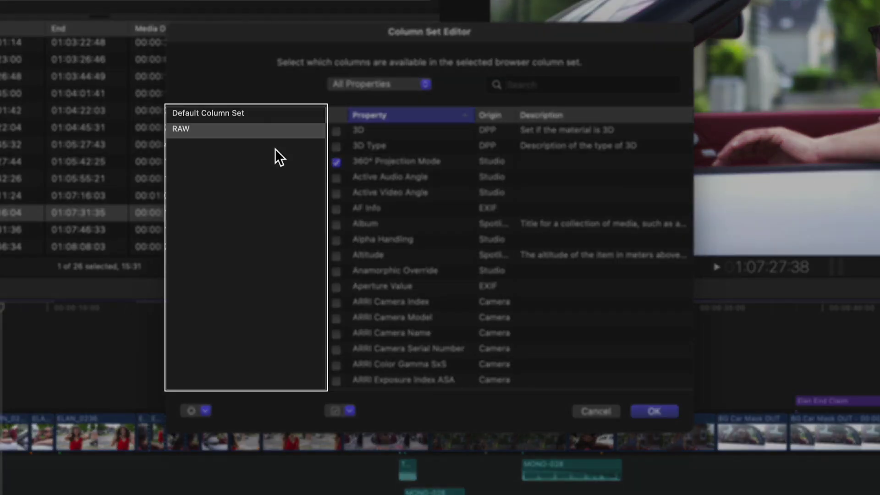
{"action": "left_click", "coordinate": [268, 115]}
{"action": "left_click", "coordinate": [259, 131]}
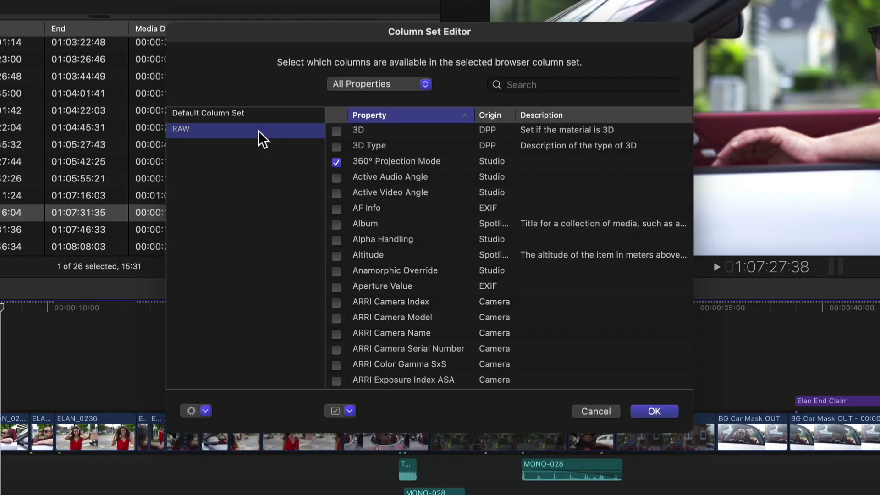
{"action": "left_click", "coordinate": [252, 115]}
{"action": "left_click", "coordinate": [248, 130]}
{"action": "left_click", "coordinate": [203, 409]}
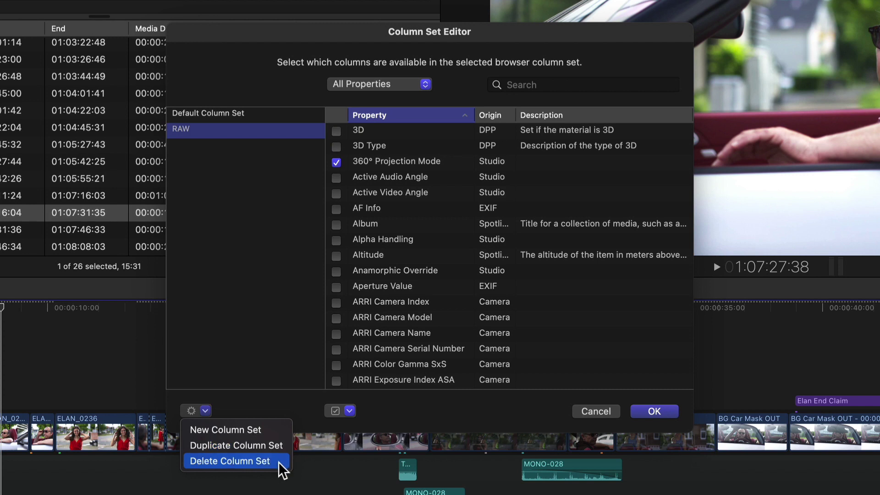
{"action": "left_click", "coordinate": [279, 401]}
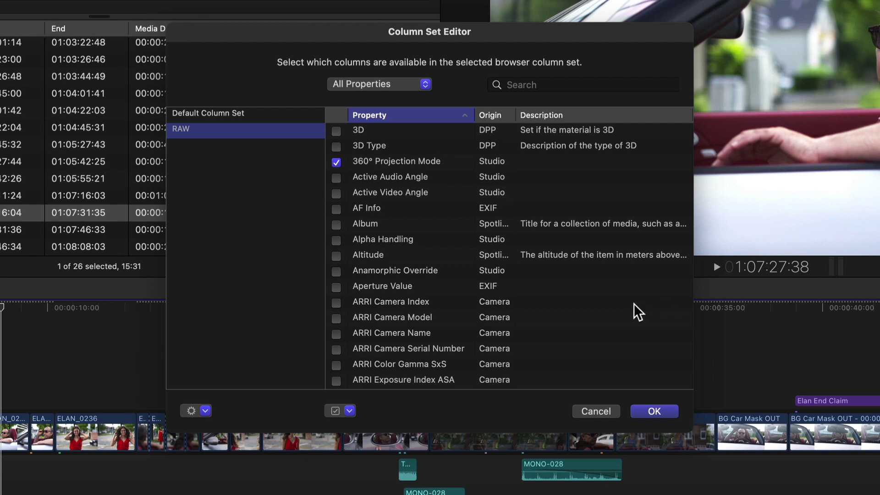
- Look through the full list of properties for the RAW column set, including their origins and descriptions, and return to its beginning
{"action": "scroll", "coordinate": [632, 310], "scroll_direction": "down", "scroll_amount": 10}
{"action": "scroll", "coordinate": [636, 312], "scroll_direction": "down", "scroll_amount": 10}
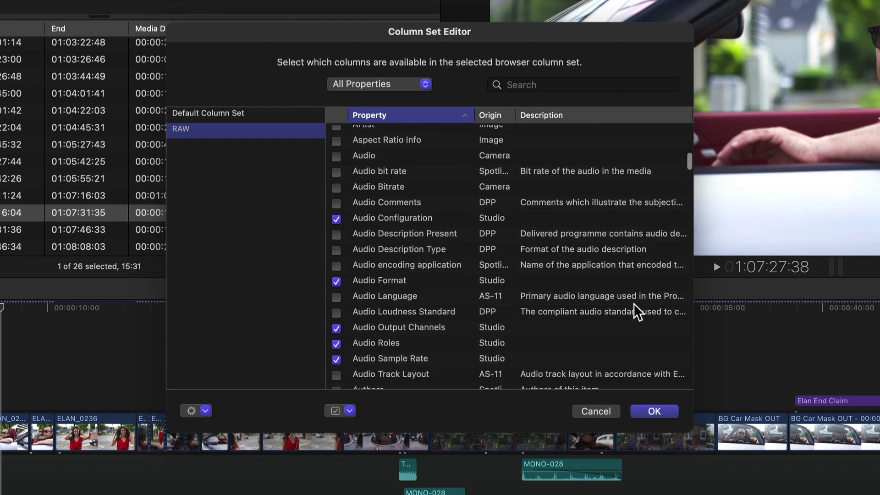
{"action": "scroll", "coordinate": [471, 266], "scroll_direction": "down", "scroll_amount": 1}
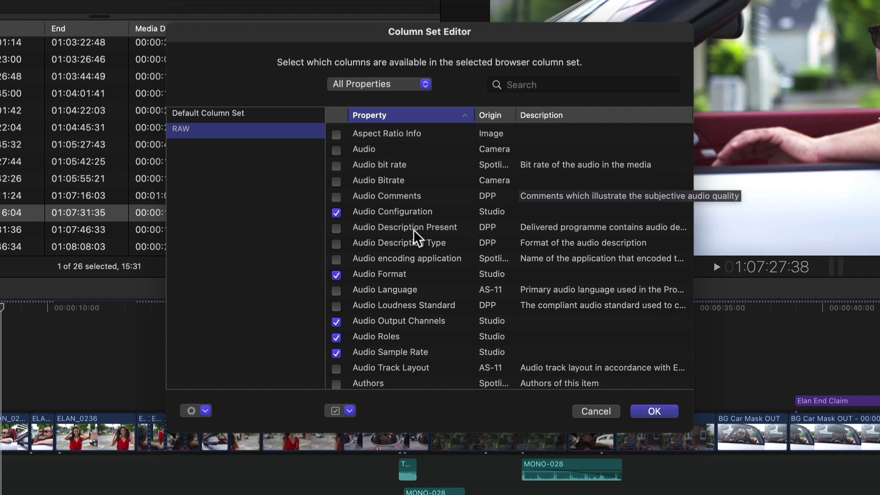
{"action": "scroll", "coordinate": [429, 236], "scroll_direction": "down", "scroll_amount": 20}
{"action": "scroll", "coordinate": [433, 236], "scroll_direction": "down", "scroll_amount": 20}
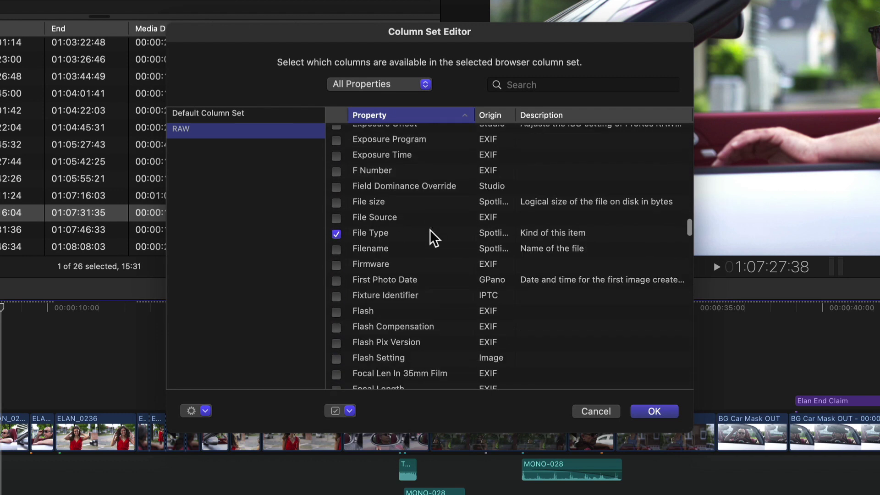
{"action": "scroll", "coordinate": [433, 238], "scroll_direction": "down", "scroll_amount": 20}
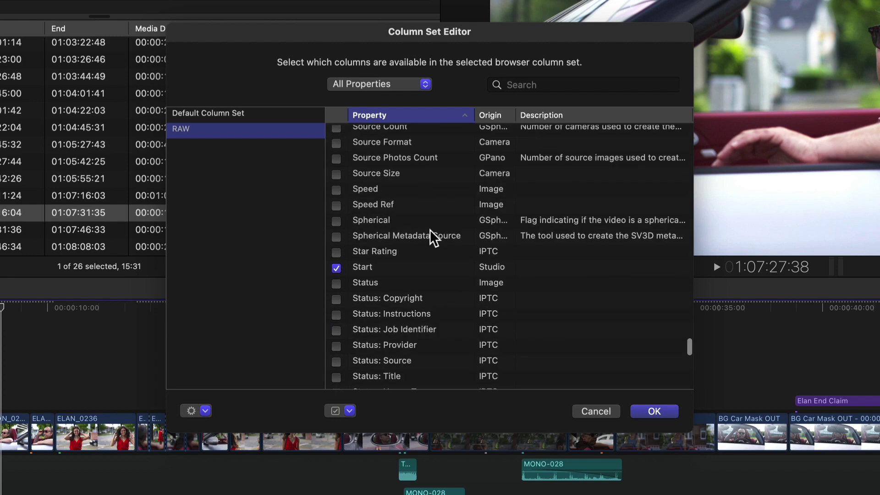
{"action": "scroll", "coordinate": [433, 238], "scroll_direction": "up", "scroll_amount": 15}
{"action": "scroll", "coordinate": [433, 237], "scroll_direction": "up", "scroll_amount": 20}
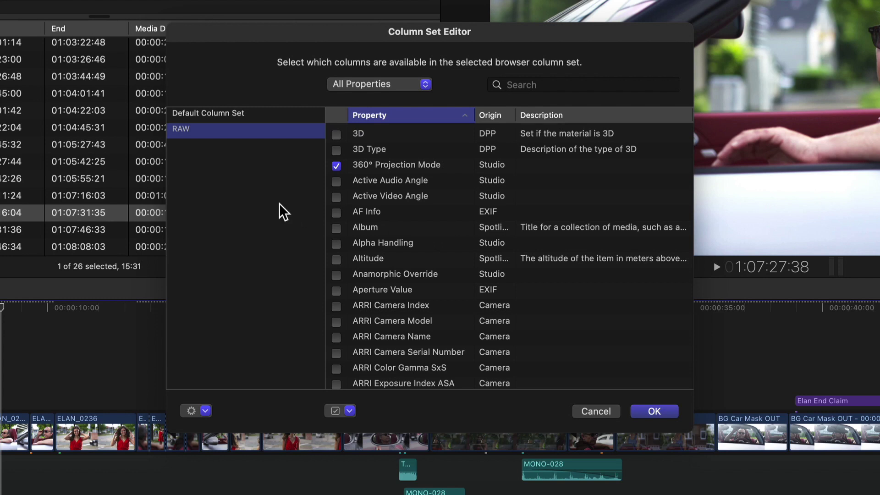
- View the property list filtered by Video, Camera, EXIF and Selected Properties, and restore All Properties
{"action": "left_click", "coordinate": [426, 85]}
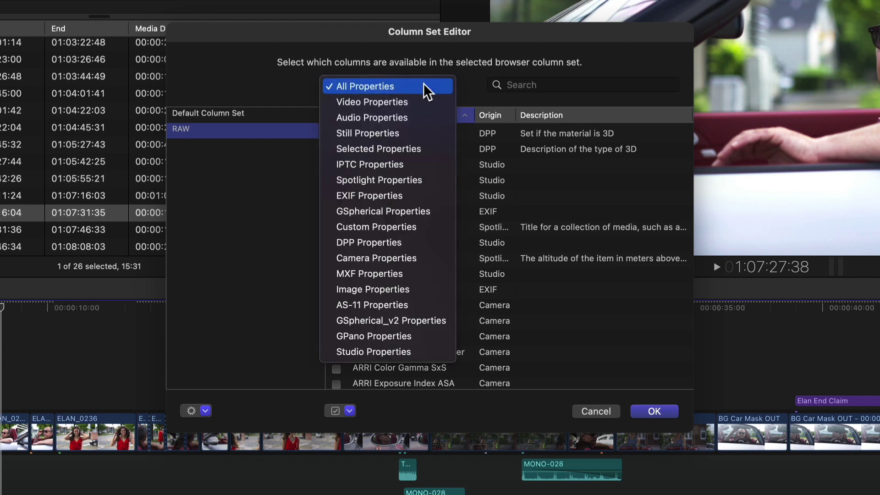
{"action": "left_click", "coordinate": [441, 103]}
{"action": "left_click", "coordinate": [428, 85]}
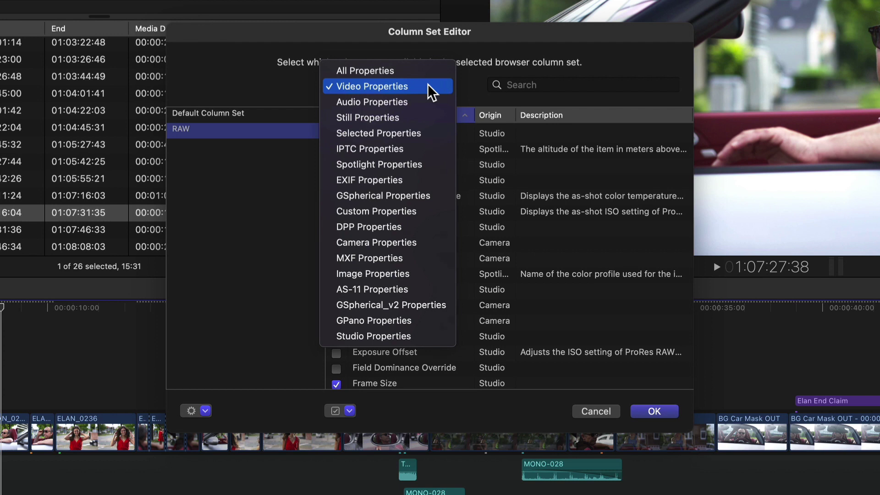
{"action": "left_click", "coordinate": [426, 244]}
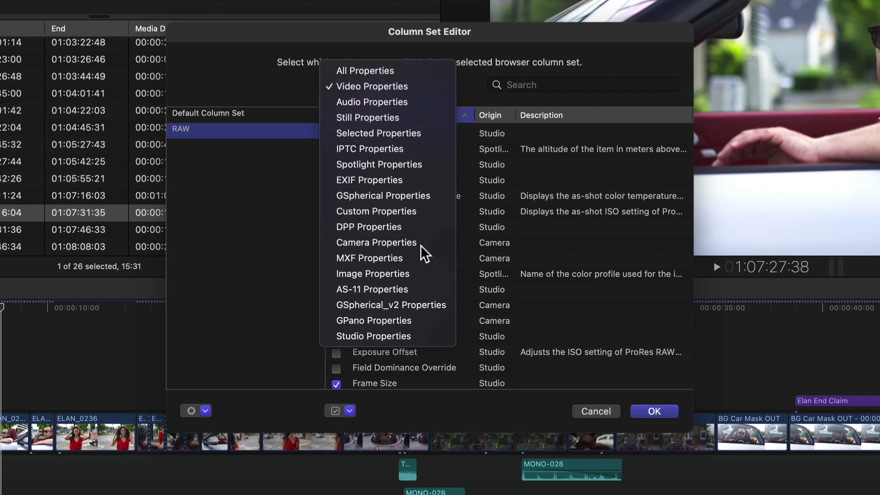
{"action": "left_click", "coordinate": [424, 86]}
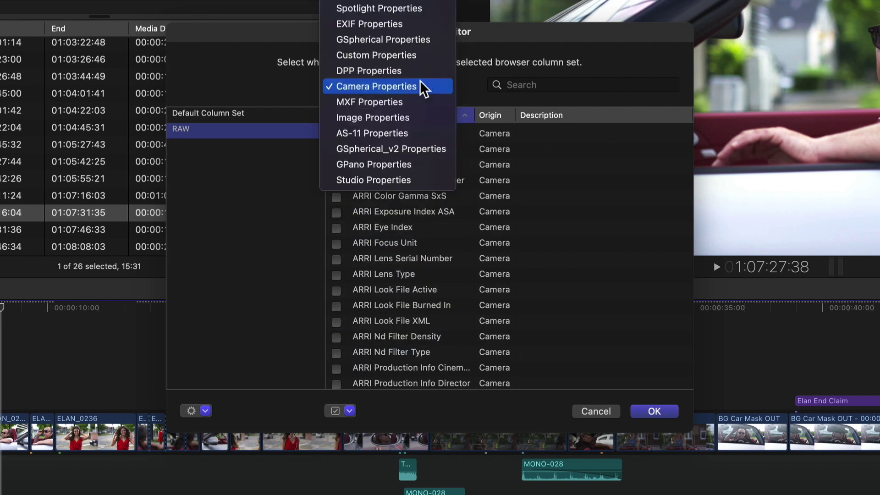
{"action": "left_click", "coordinate": [418, 25]}
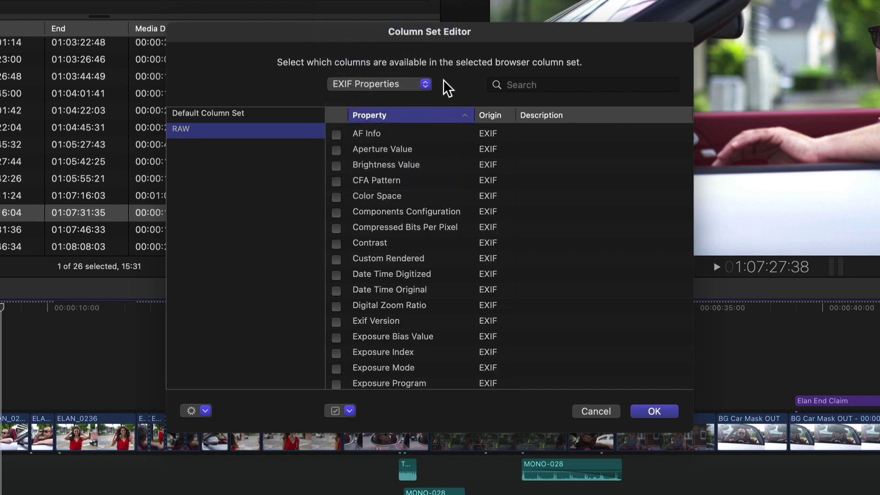
{"action": "left_click", "coordinate": [418, 86]}
{"action": "left_click", "coordinate": [419, 38]}
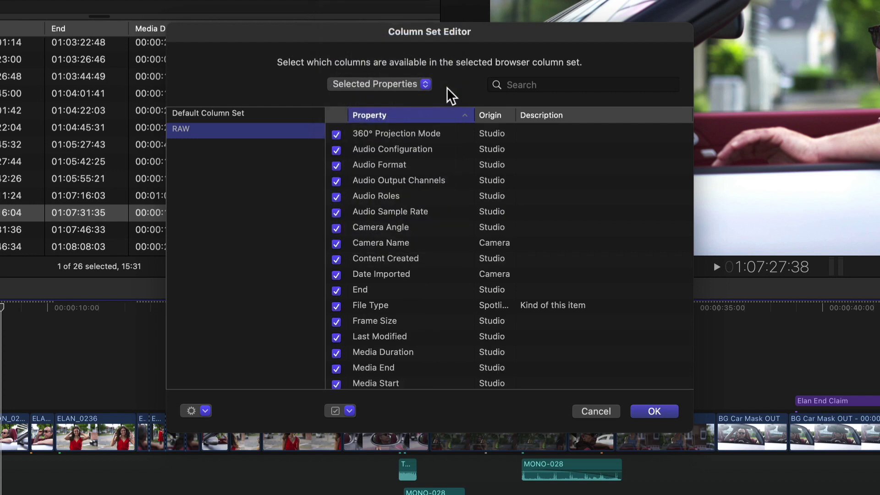
{"action": "left_click", "coordinate": [424, 85]}
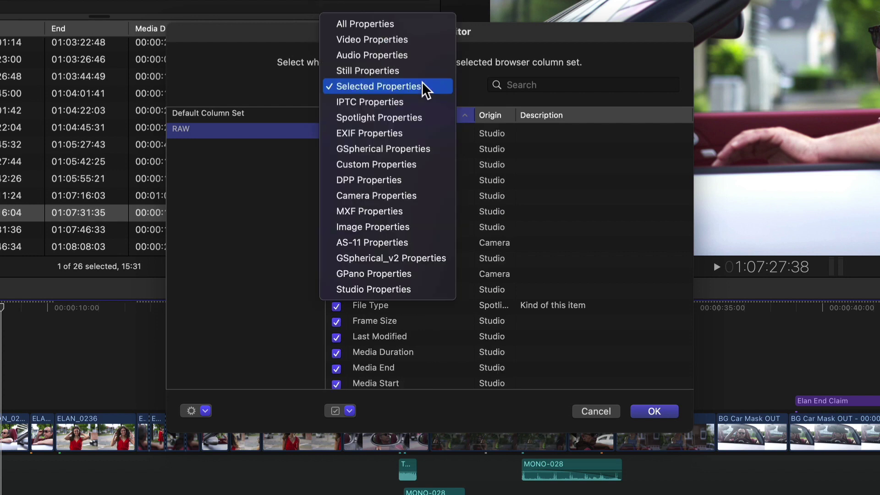
{"action": "left_click", "coordinate": [418, 24]}
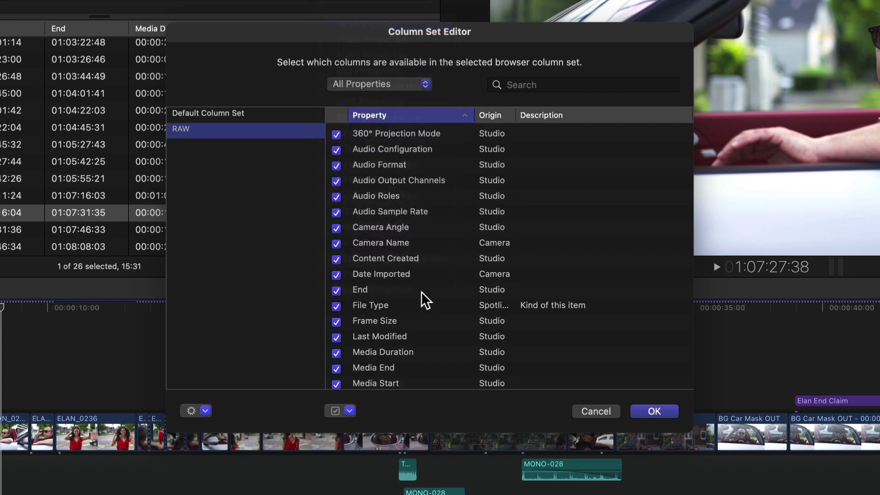
- Uncheck all properties in the RAW column set and enable every property matching the search "raw"
{"action": "left_click", "coordinate": [350, 411]}
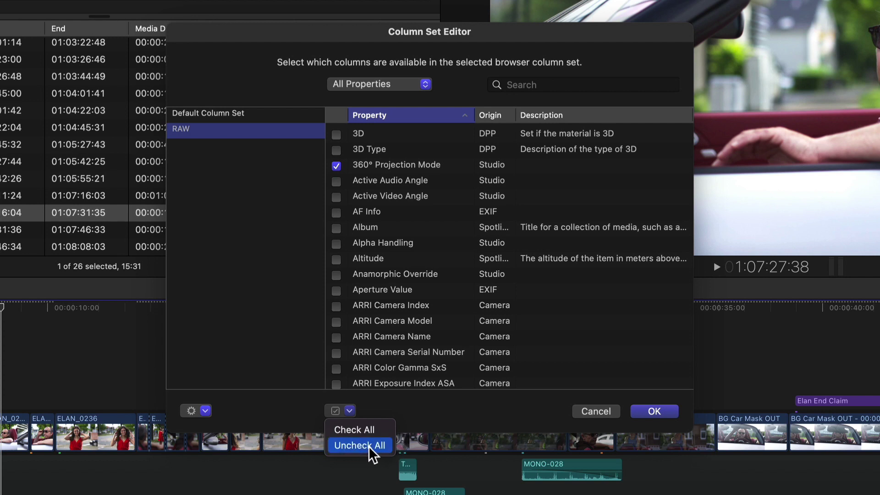
{"action": "left_click", "coordinate": [372, 446]}
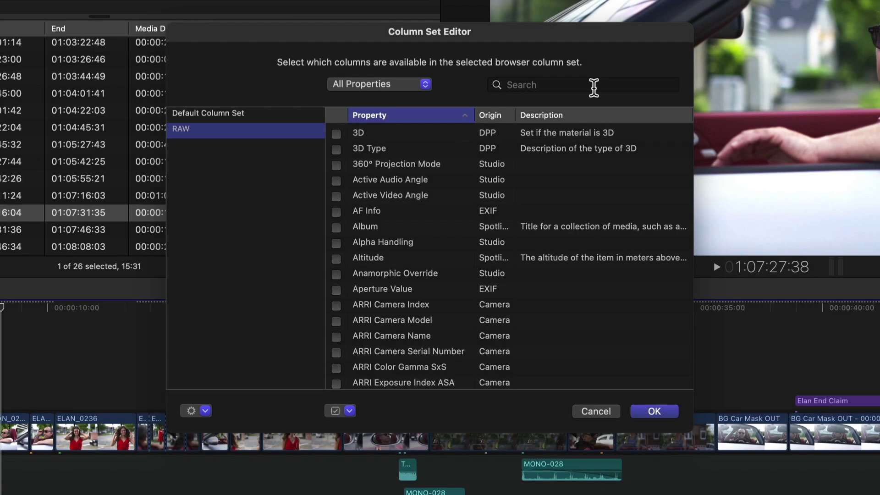
{"action": "left_click", "coordinate": [592, 84]}
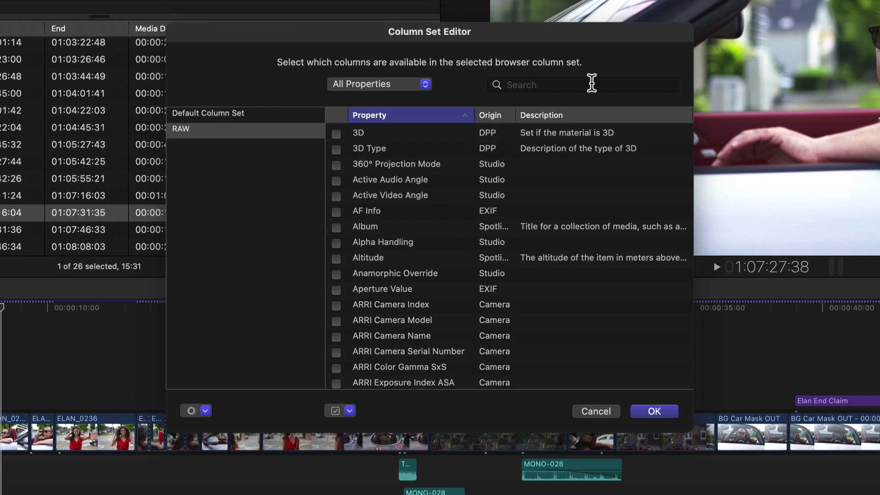
{"action": "type", "text": "raw"}
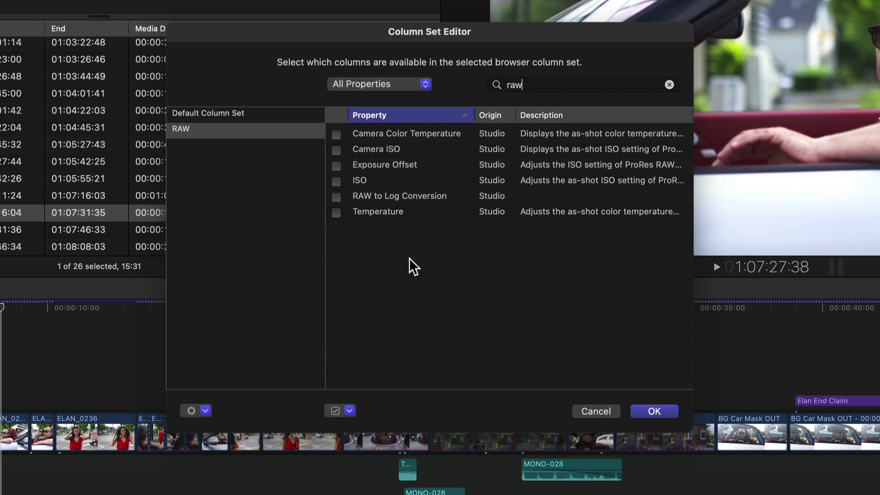
{"action": "left_click", "coordinate": [350, 411]}
{"action": "left_click", "coordinate": [377, 430]}
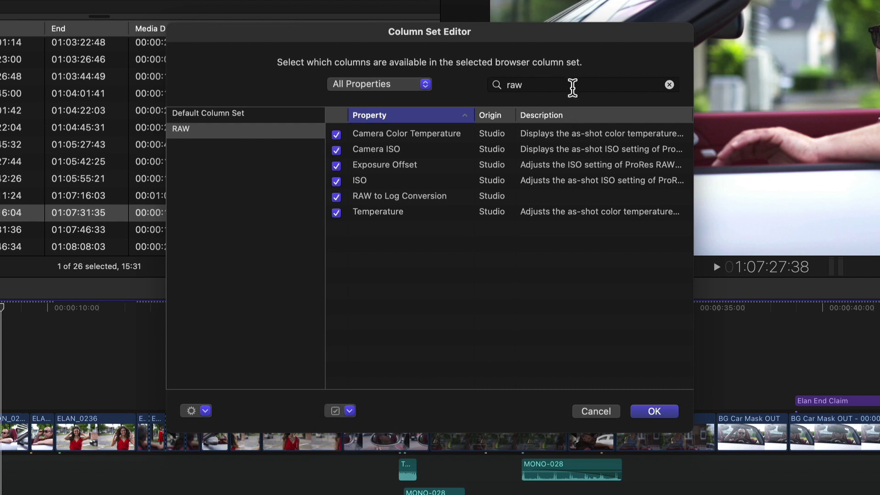
- Search the properties for "codec" and enable Codecs and Proxy Codecs in the RAW column set
{"action": "left_click", "coordinate": [669, 84]}
{"action": "type", "text": "codec"}
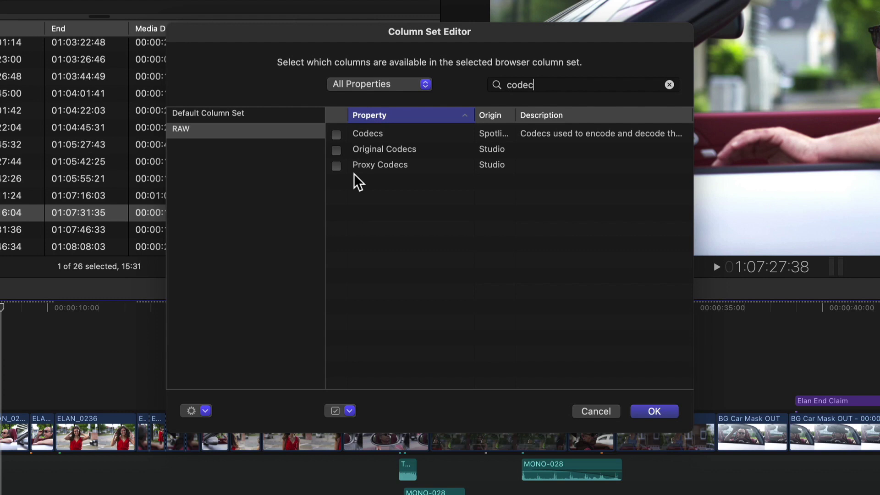
{"action": "left_click", "coordinate": [335, 135]}
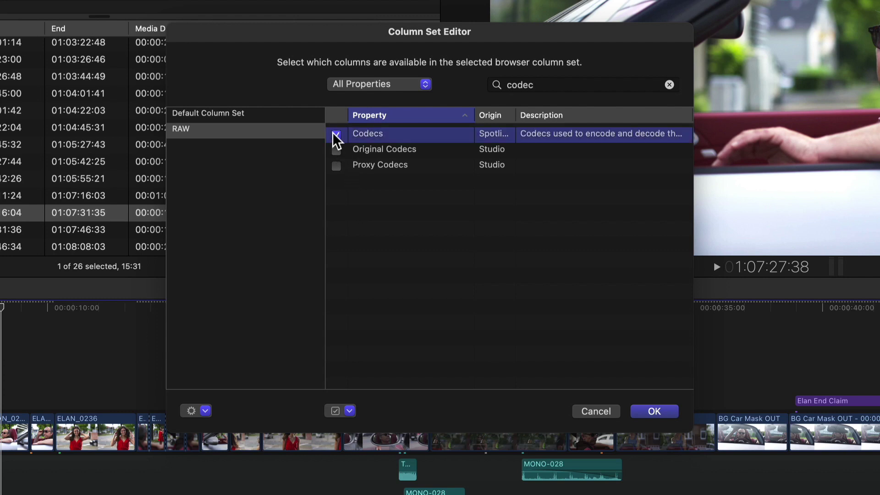
{"action": "left_click", "coordinate": [336, 165]}
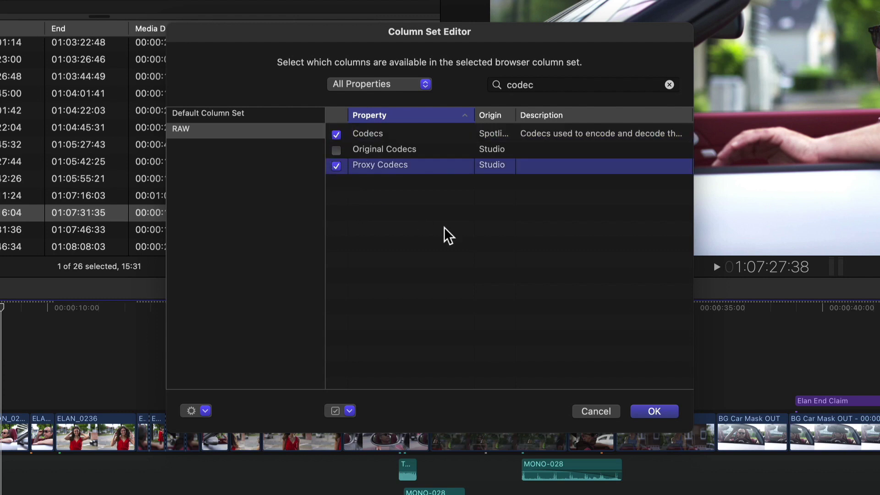
- Search the properties for "bit" and enable Audio Bitrate, Bit Depth and Video Bitrate
{"action": "left_click", "coordinate": [670, 84]}
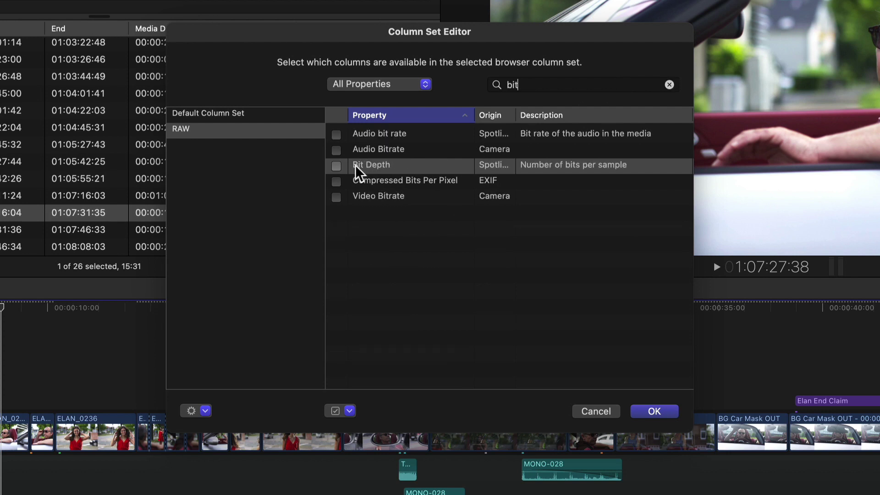
{"action": "left_click", "coordinate": [335, 151]}
{"action": "left_click", "coordinate": [336, 166]}
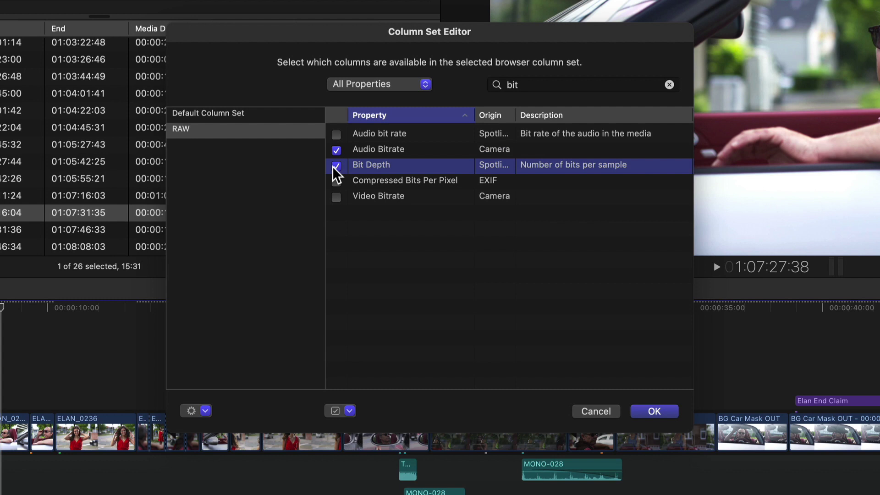
{"action": "left_click", "coordinate": [336, 197]}
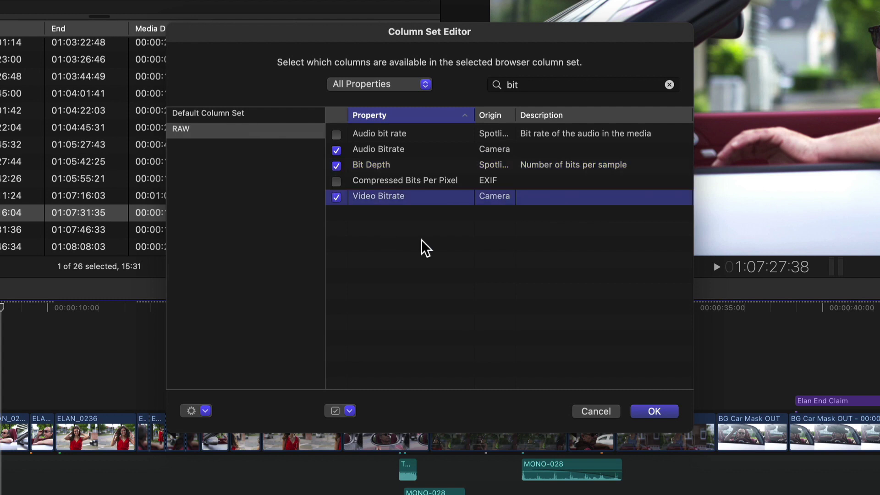
- Enable Media Duration and Frame Size by searching for "media" and "size", and clear the property search
{"action": "left_click", "coordinate": [669, 84]}
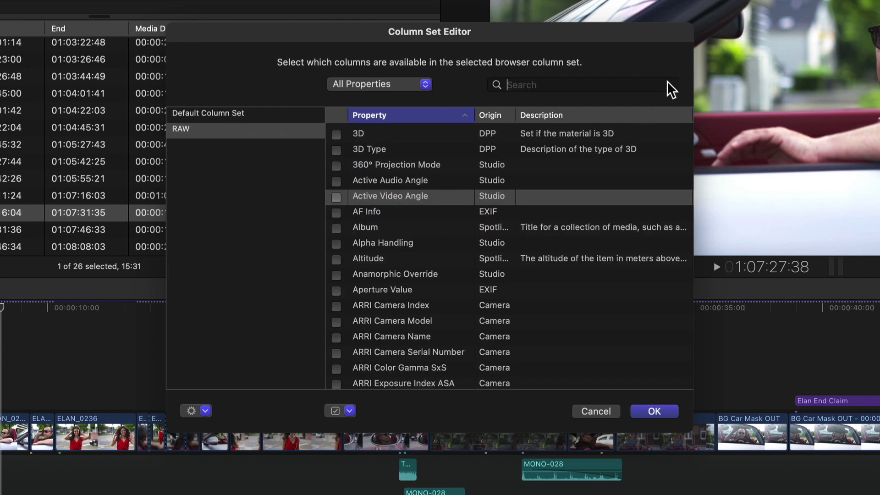
{"action": "type", "text": "media"}
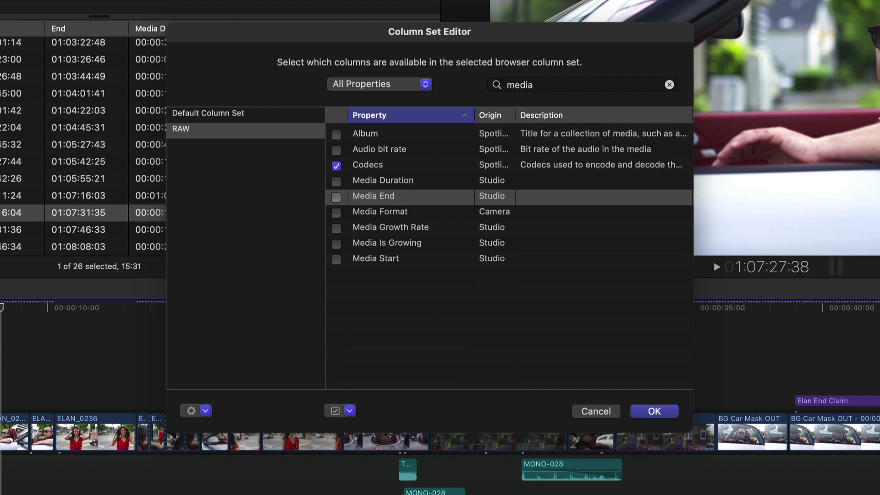
{"action": "left_click", "coordinate": [336, 181]}
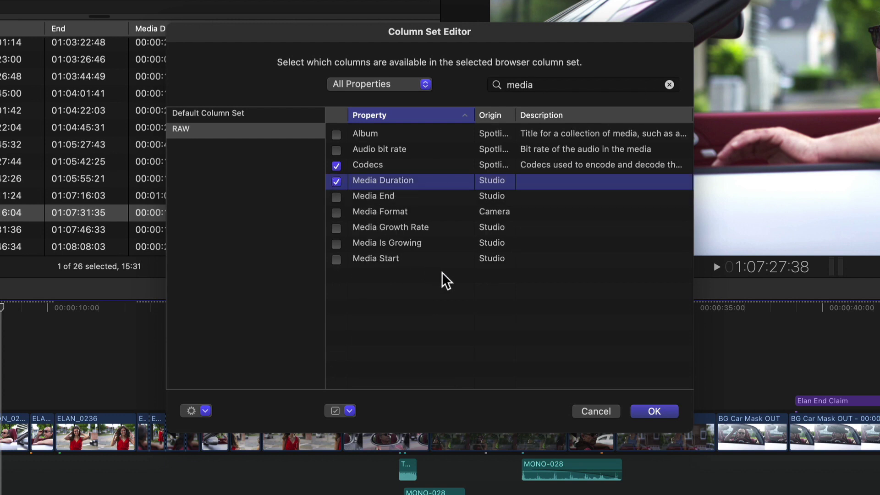
{"action": "left_click", "coordinate": [669, 85]}
{"action": "type", "text": "size"}
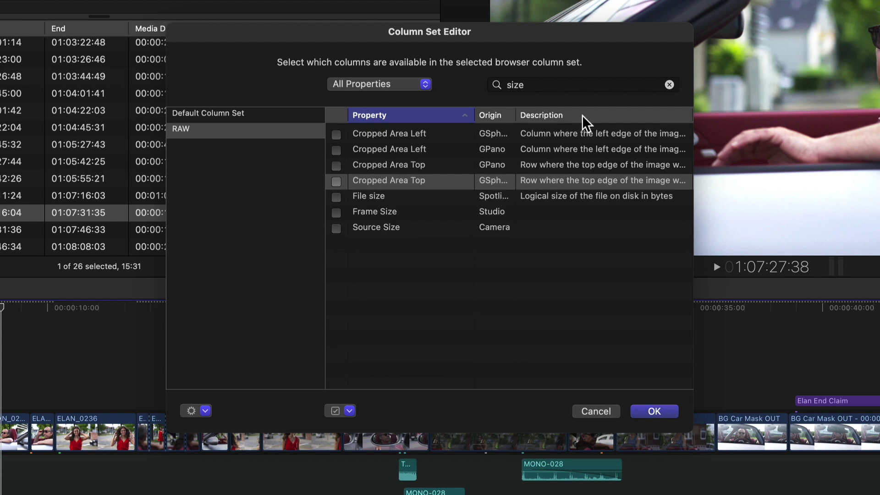
{"action": "left_click", "coordinate": [336, 212]}
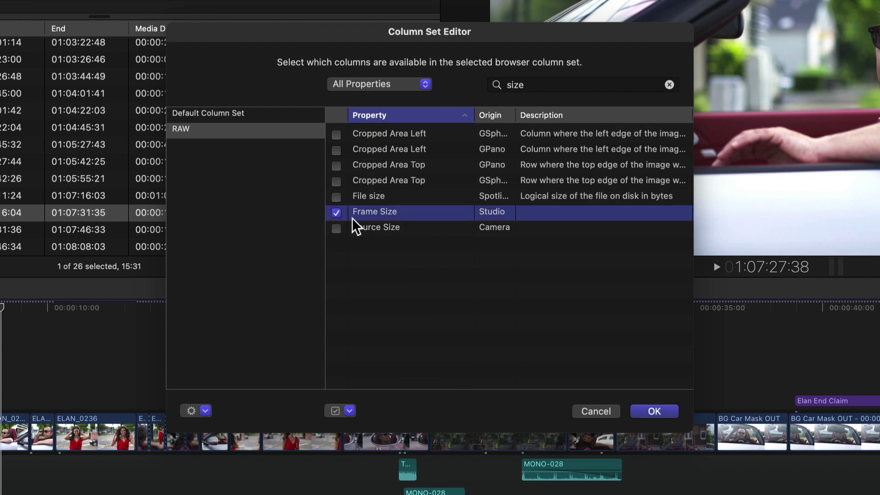
{"action": "left_click", "coordinate": [669, 84]}
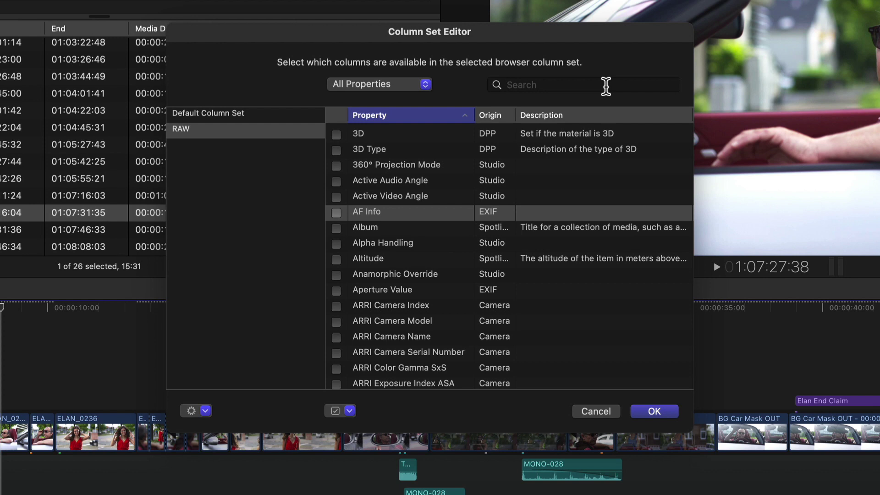
- Search the properties for "lens", enable Custom Lens Info in the RAW column set, and save the column set
{"action": "type", "text": "lens"}
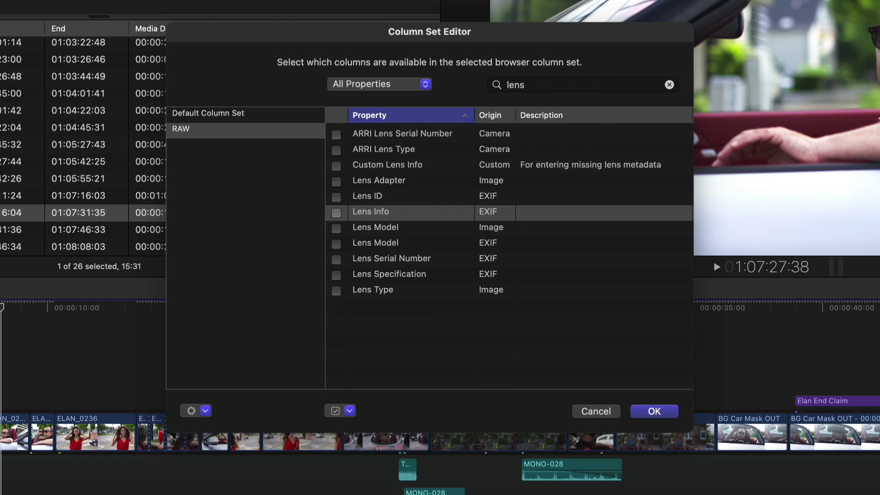
{"action": "left_click", "coordinate": [434, 172]}
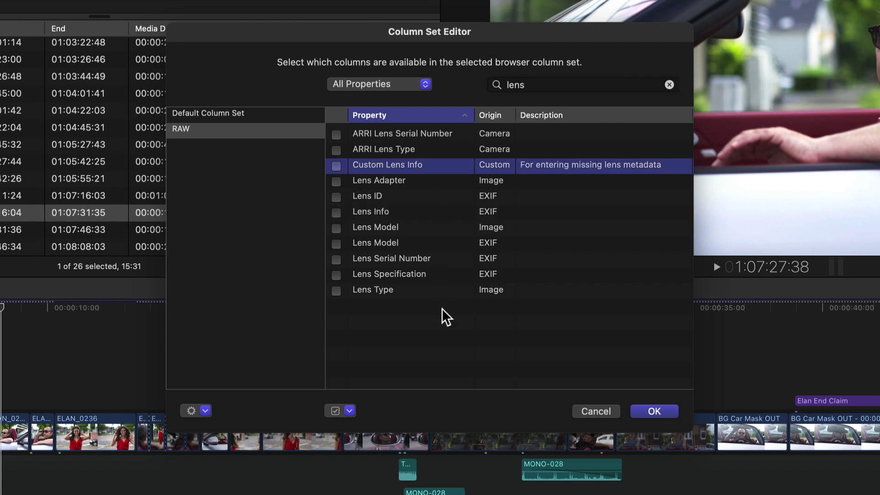
{"action": "left_click", "coordinate": [336, 166]}
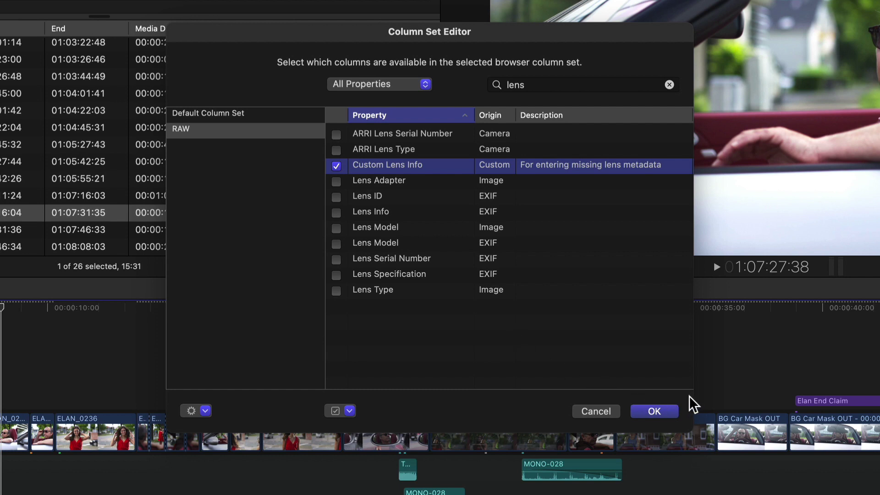
{"action": "left_click", "coordinate": [645, 414]}
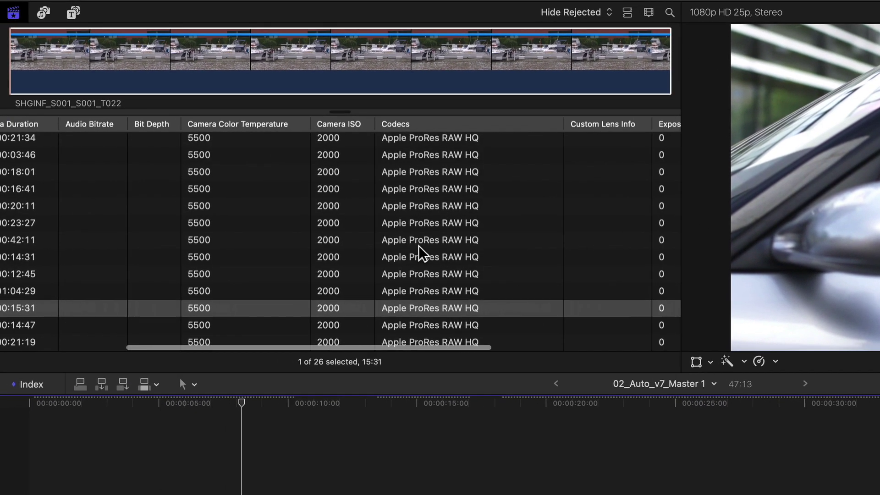
- Switch the browser to the Default Column Set and return it to the RAW column set
{"action": "scroll", "coordinate": [419, 246], "scroll_direction": "right", "scroll_amount": 5}
{"action": "scroll", "coordinate": [419, 246], "scroll_direction": "left", "scroll_amount": 5}
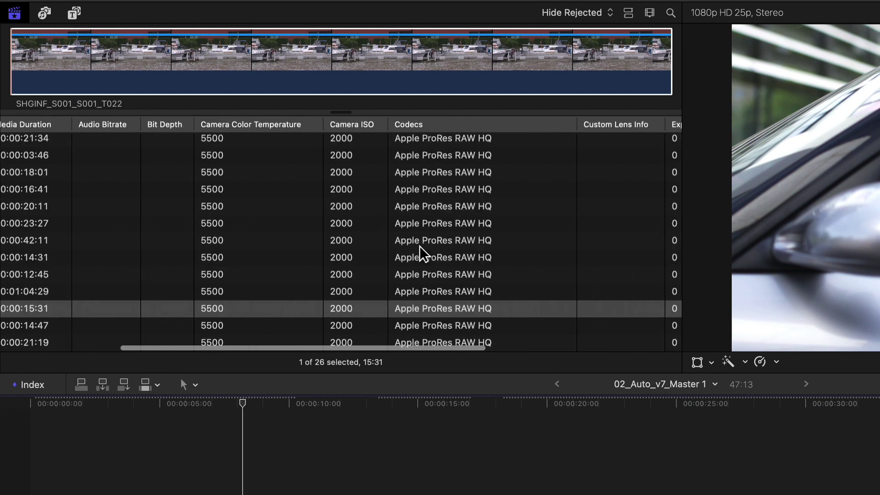
{"action": "scroll", "coordinate": [420, 246], "scroll_direction": "left", "scroll_amount": 5}
{"action": "right_click", "coordinate": [338, 127]}
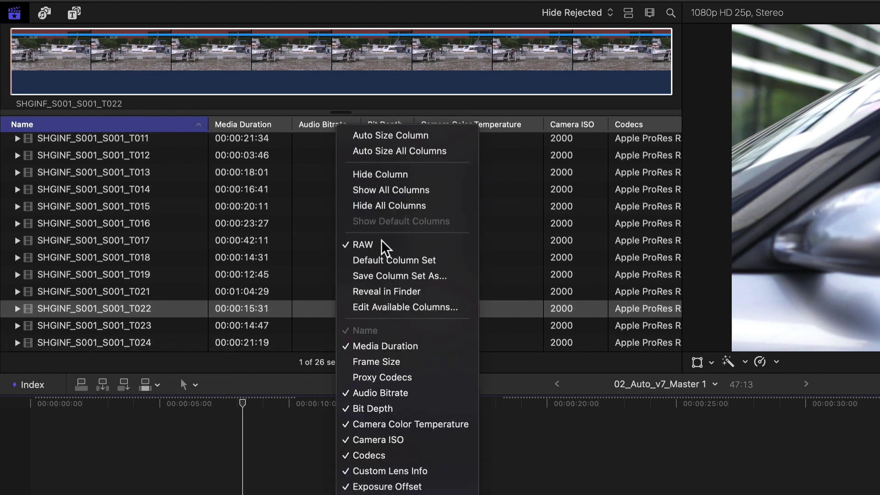
{"action": "left_click", "coordinate": [396, 261]}
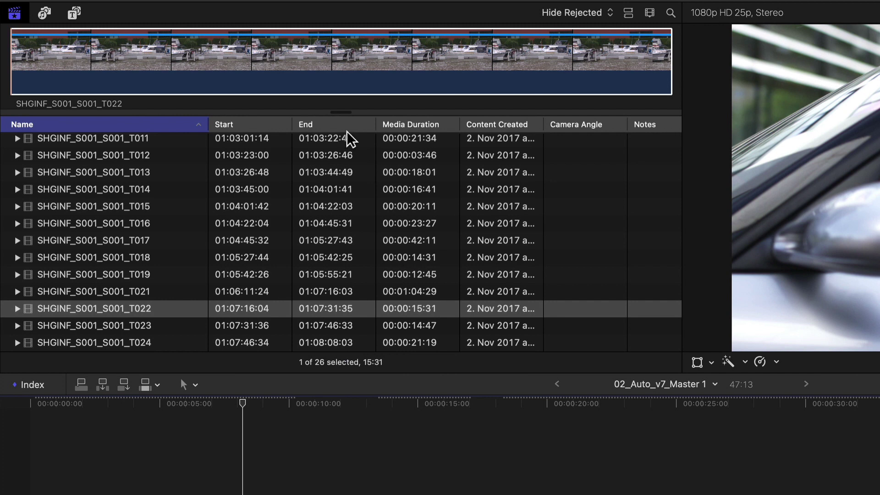
{"action": "right_click", "coordinate": [347, 131]}
{"action": "left_click", "coordinate": [382, 243]}
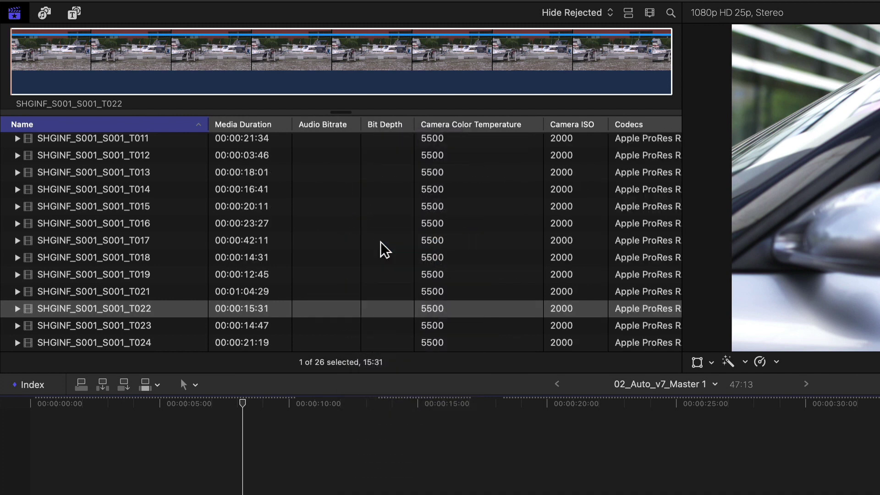
- Move the RAW to Log Conversion column ahead of the ISO column and widen it to fit the full conversion names
{"action": "mouse_move", "coordinate": [480, 128]}
{"action": "left_mouse_down"}
{"action": "mouse_move", "coordinate": [580, 134]}
{"action": "mouse_move", "coordinate": [478, 134]}
{"action": "left_mouse_up"}
{"action": "scroll", "coordinate": [477, 133], "scroll_direction": "right", "scroll_amount": 10}
{"action": "scroll", "coordinate": [477, 133], "scroll_direction": "left", "scroll_amount": 2}
{"action": "scroll", "coordinate": [477, 133], "scroll_direction": "right", "scroll_amount": 10}
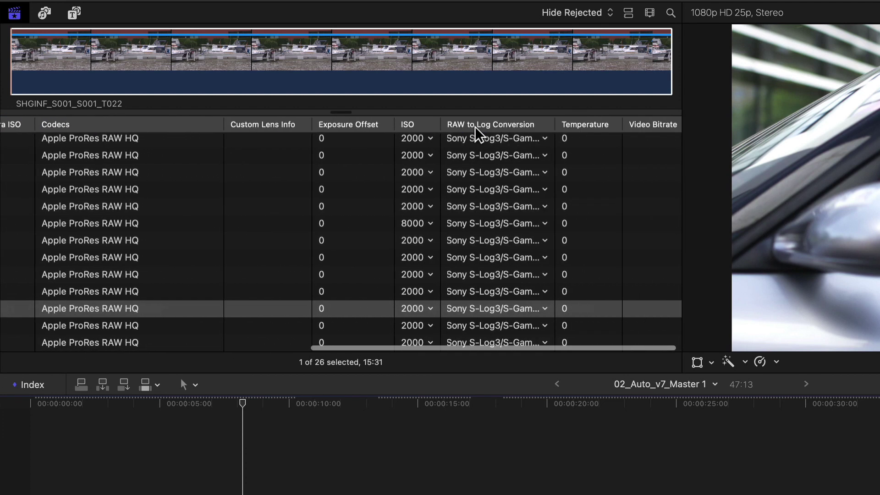
{"action": "left_click_drag", "start_coordinate": [487, 130], "coordinate": [422, 127]}
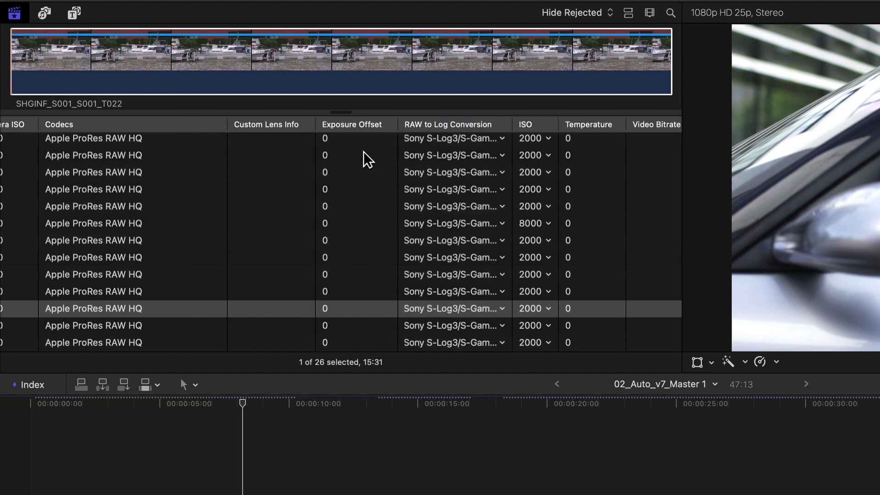
{"action": "right_click", "coordinate": [373, 126]}
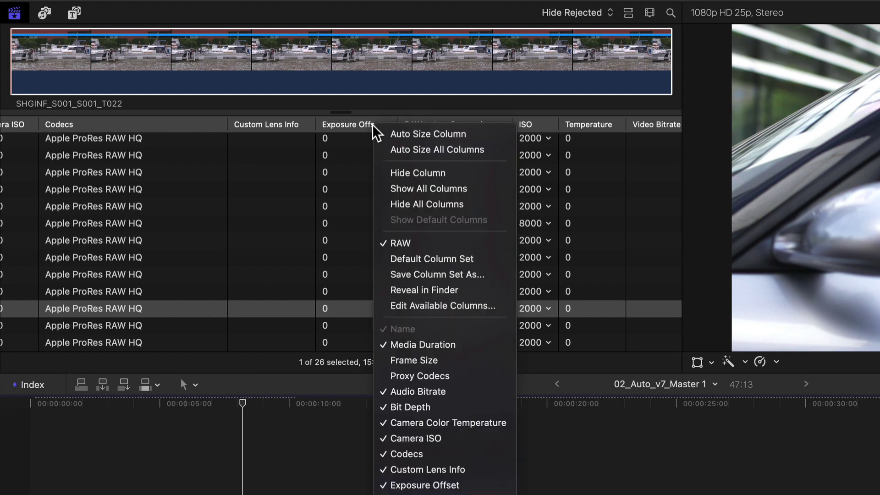
{"action": "left_click", "coordinate": [388, 146]}
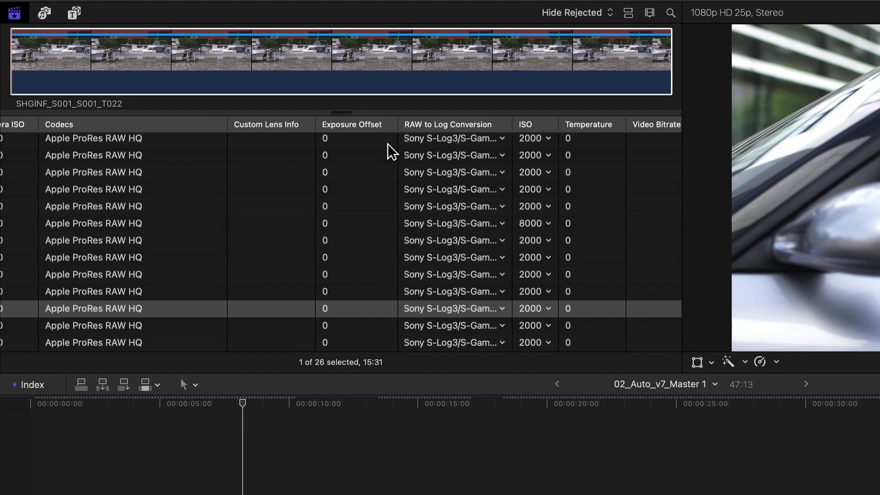
{"action": "left_click_drag", "start_coordinate": [510, 127], "coordinate": [535, 126]}
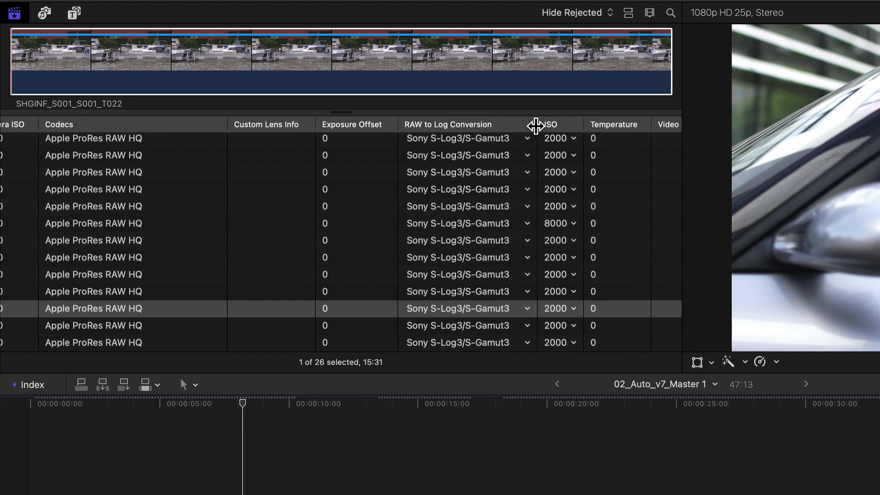
- Set the RAW to Log Conversion of clip SHGINF_S001_S001_T013 to None, and return it to Sony S-Log3/S-Gamut3
{"action": "left_click", "coordinate": [526, 172]}
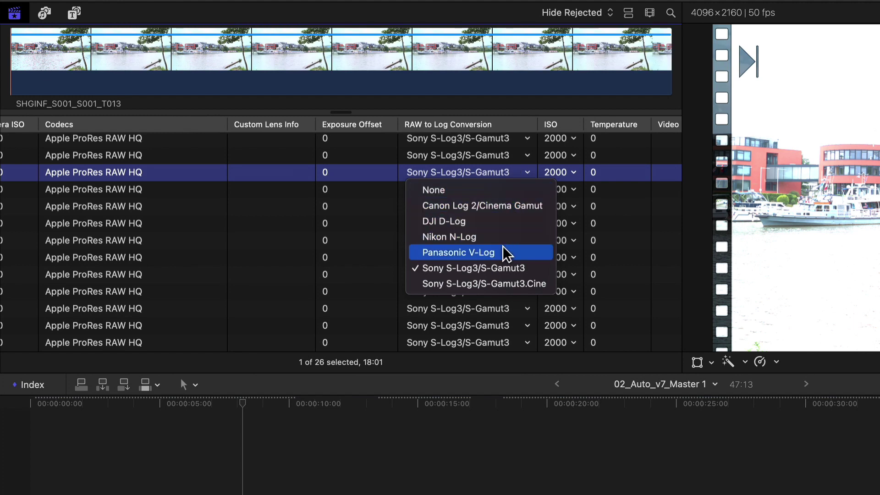
{"action": "left_click", "coordinate": [501, 190]}
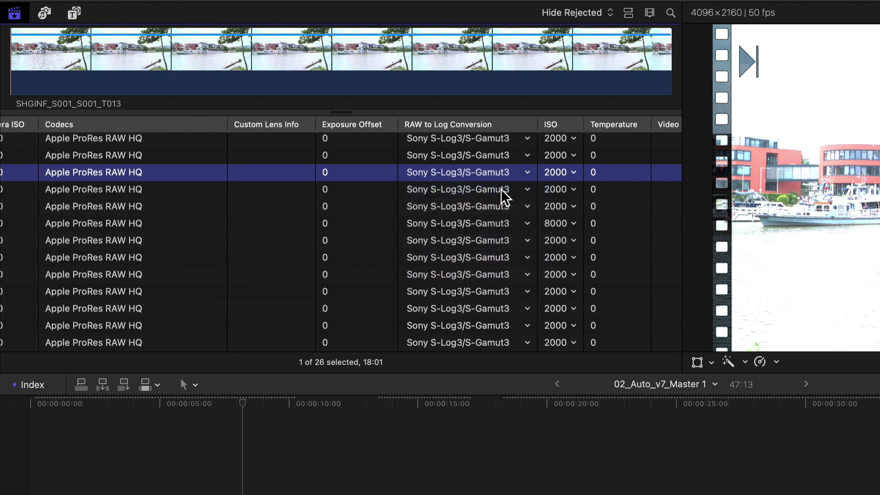
{"action": "left_click", "coordinate": [525, 173]}
{"action": "left_click", "coordinate": [509, 266]}
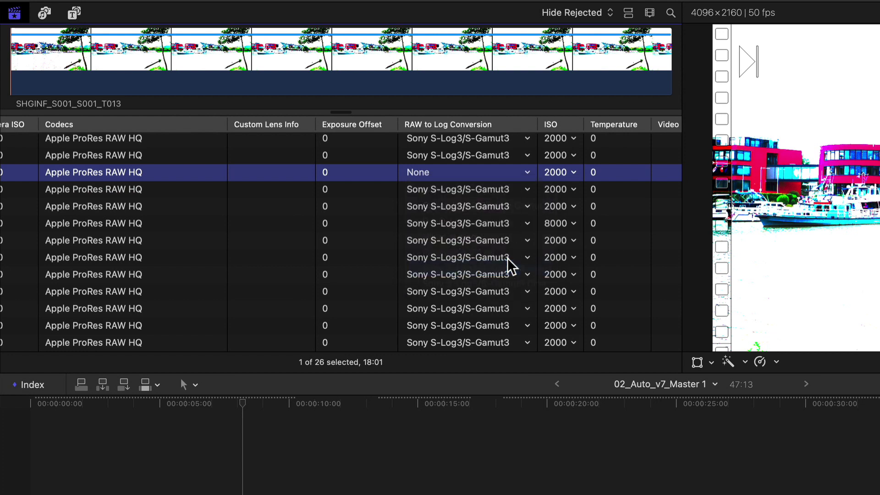
- Set the RAW to Log Conversion of the six clips T013 through T018 to None, and return them all to Sony S-Log3/S-Gamut3
{"action": "left_click", "coordinate": [367, 257], "text": "shift"}
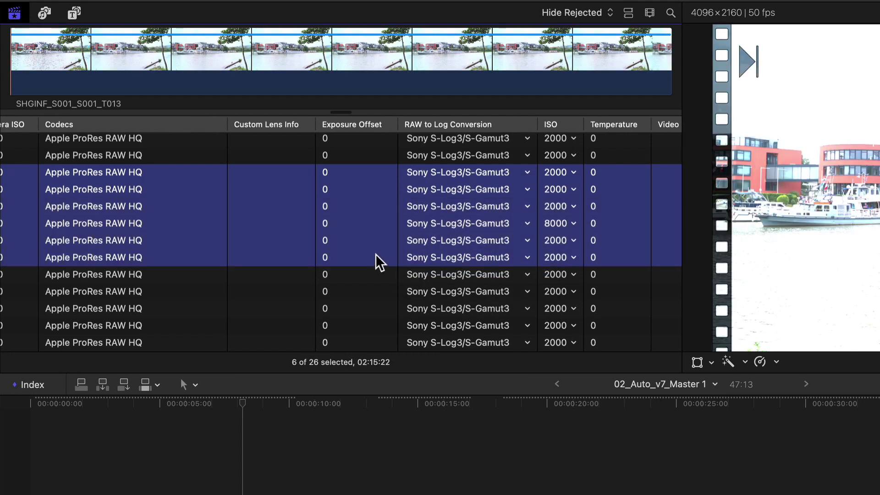
{"action": "left_click", "coordinate": [524, 224]}
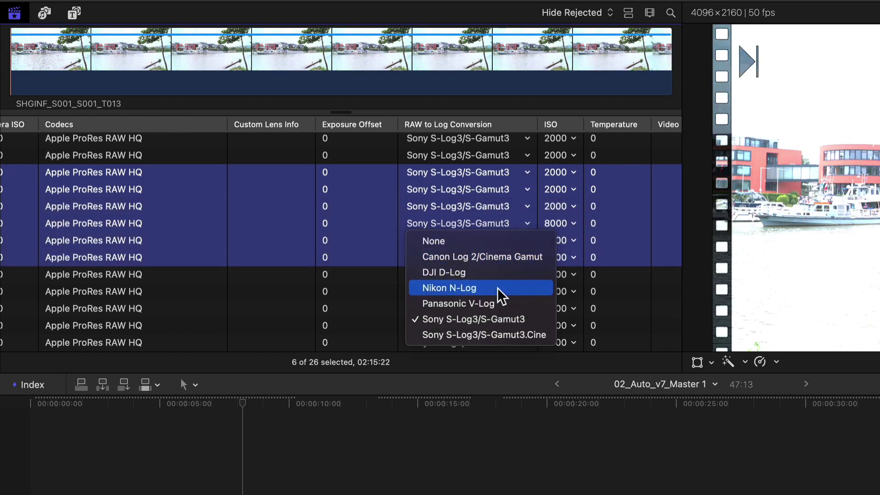
{"action": "left_click", "coordinate": [508, 240]}
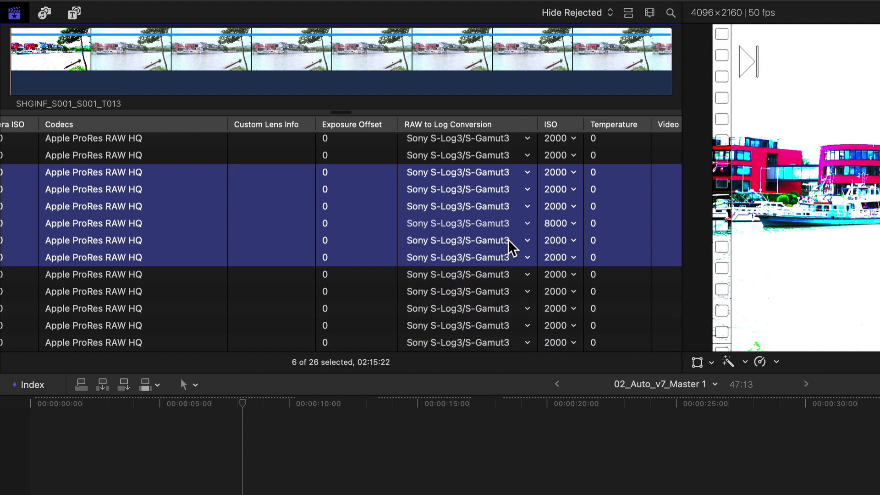
{"action": "left_click", "coordinate": [527, 189]}
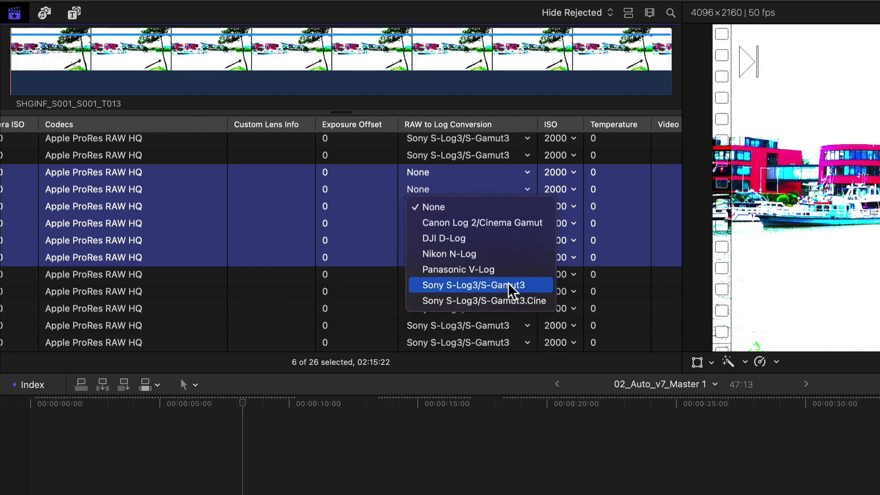
{"action": "key", "text": "Escape"}
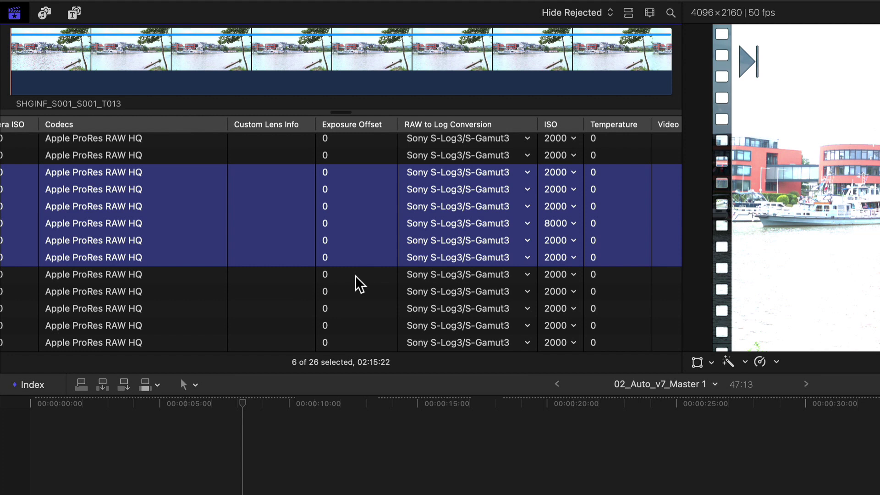
- Set the ISO of clip SHGINF_S001_S001_T019 to 100, and return it to 2000
{"action": "left_click", "coordinate": [356, 276]}
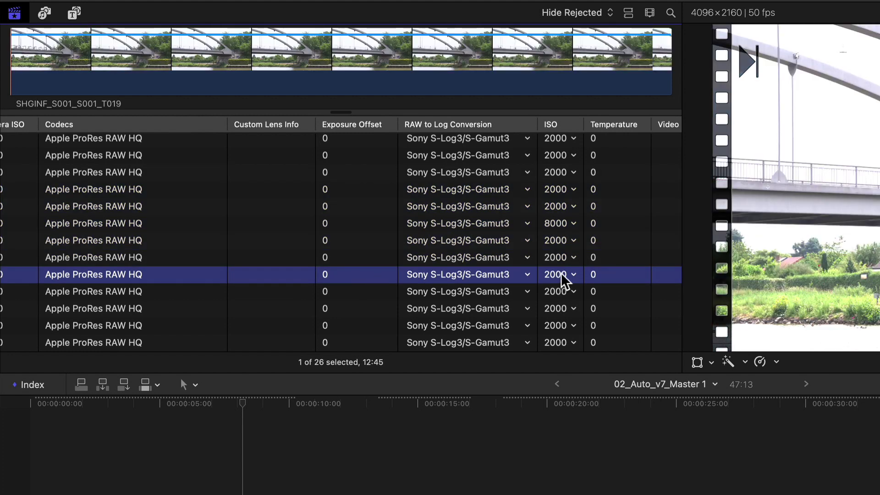
{"action": "left_click", "coordinate": [573, 276]}
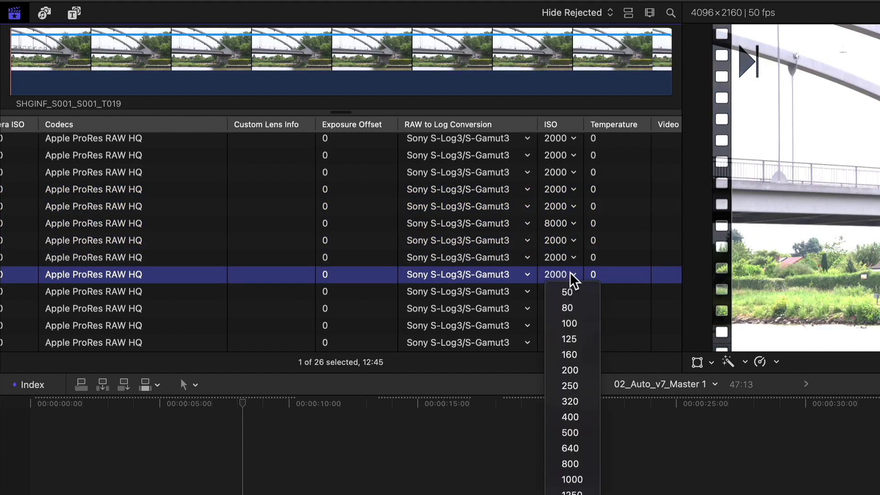
{"action": "left_click", "coordinate": [575, 324]}
{"action": "left_click", "coordinate": [573, 275]}
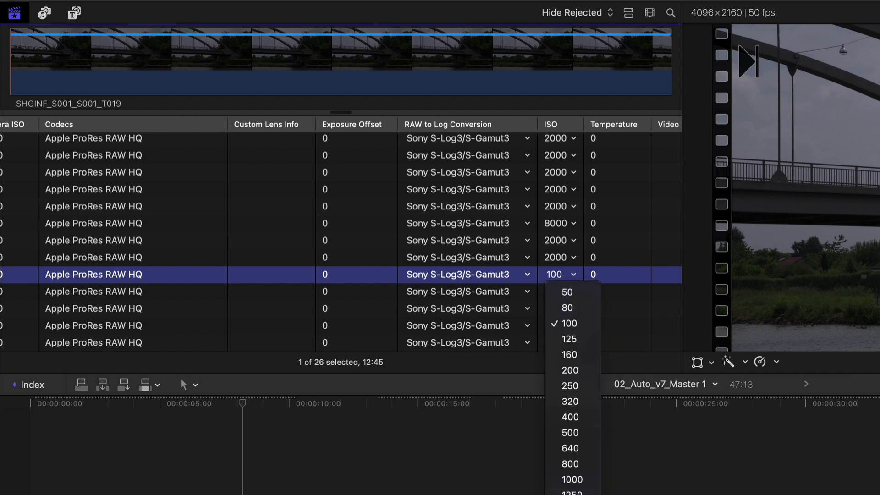
{"action": "left_click", "coordinate": [572, 493]}
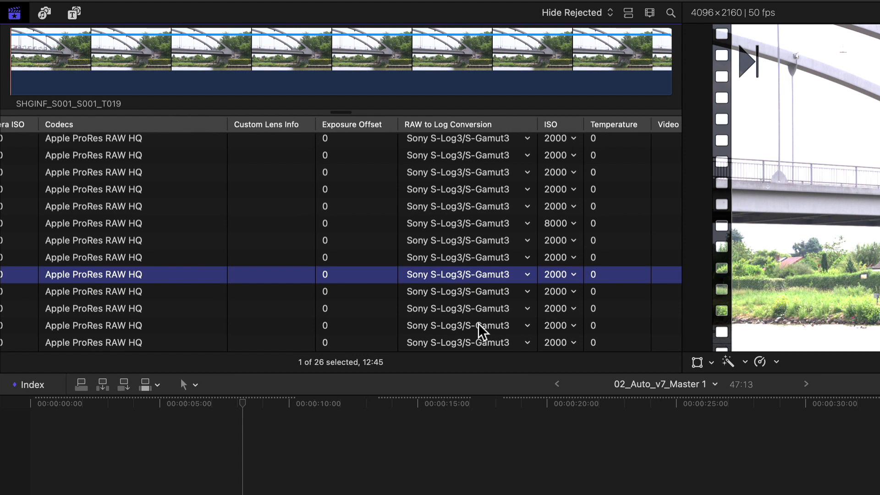
- Reveal the RAW column set file in Finder from the browser's column options
{"action": "scroll", "coordinate": [445, 295], "scroll_direction": "left", "scroll_amount": 10}
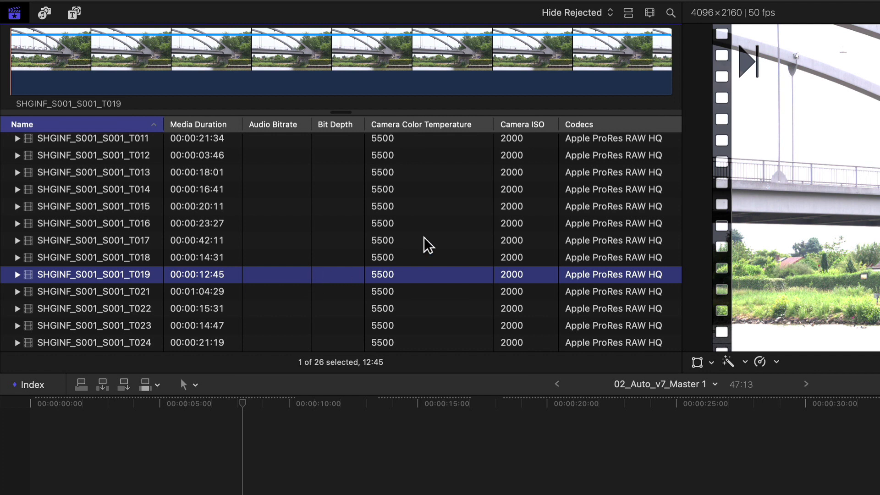
{"action": "right_click", "coordinate": [432, 128]}
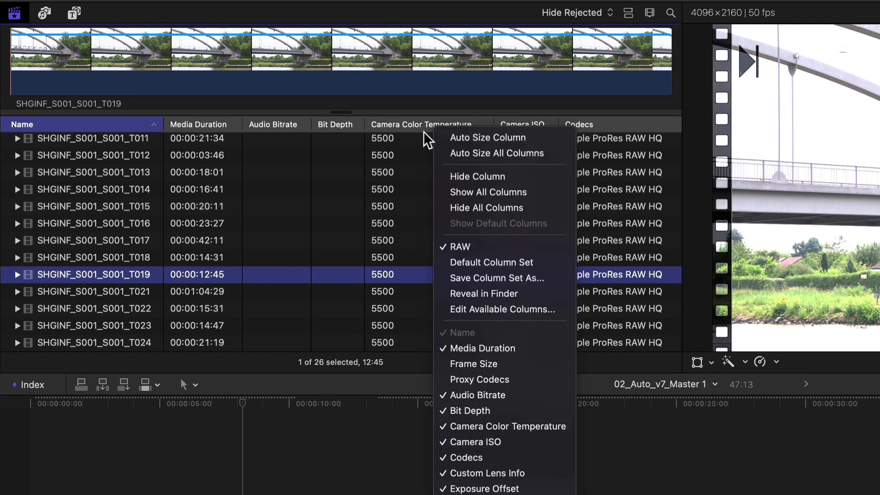
{"action": "left_click", "coordinate": [522, 293]}
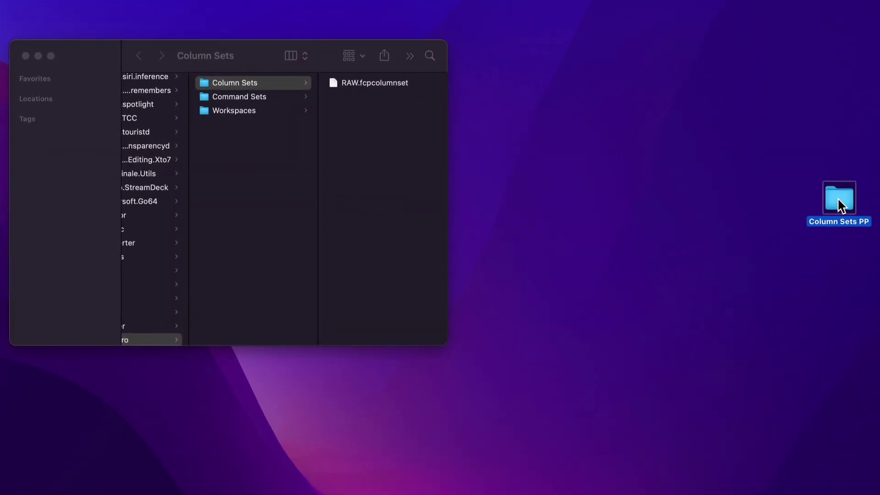
- Copy all seven .fcpcolumnset files from the desktop folder Column Sets PP into the Column Sets folder, and close the source folder
{"action": "double_click", "coordinate": [841, 198]}
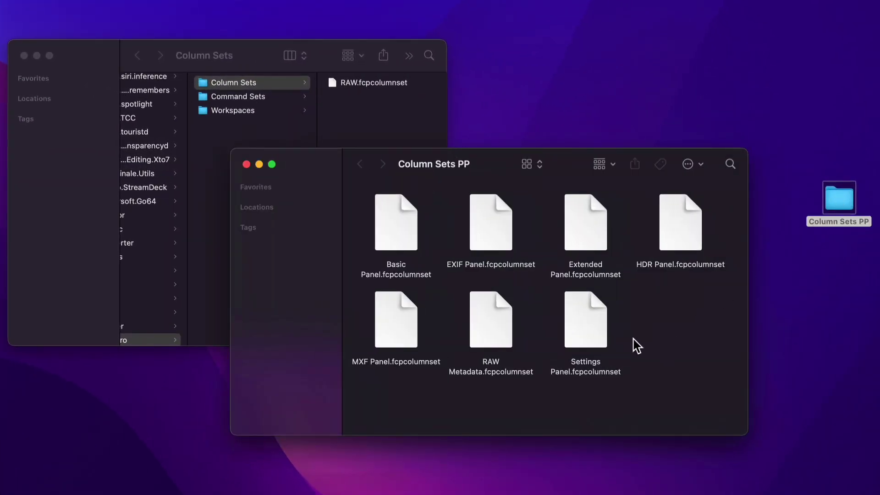
{"action": "left_click", "coordinate": [584, 330]}
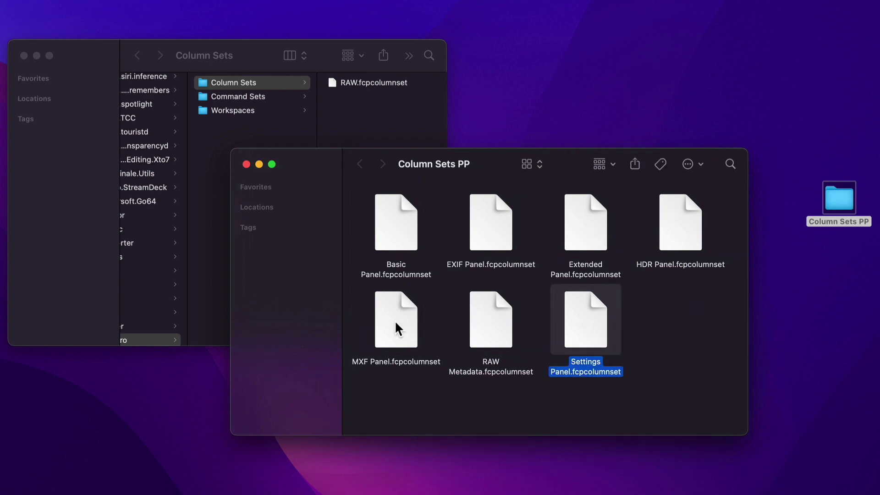
{"action": "left_click", "coordinate": [394, 320]}
{"action": "key", "text": "super+a"}
{"action": "left_click_drag", "start_coordinate": [403, 240], "coordinate": [365, 137]}
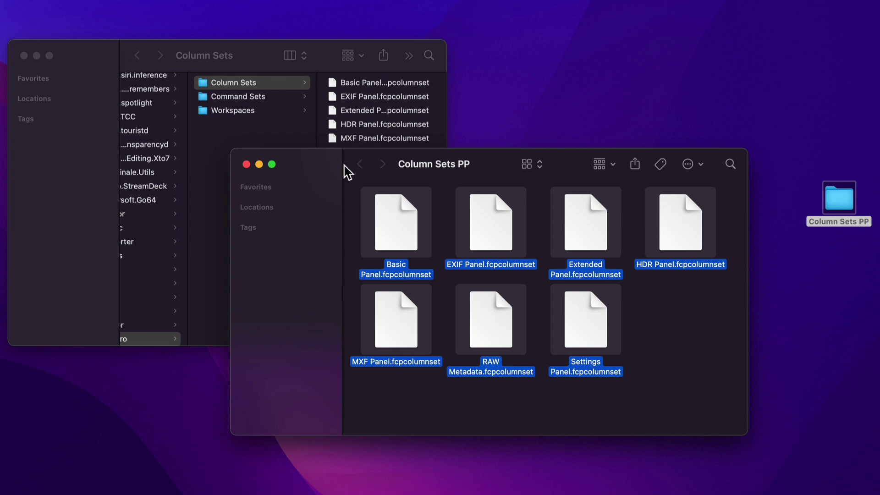
{"action": "left_click", "coordinate": [246, 164]}
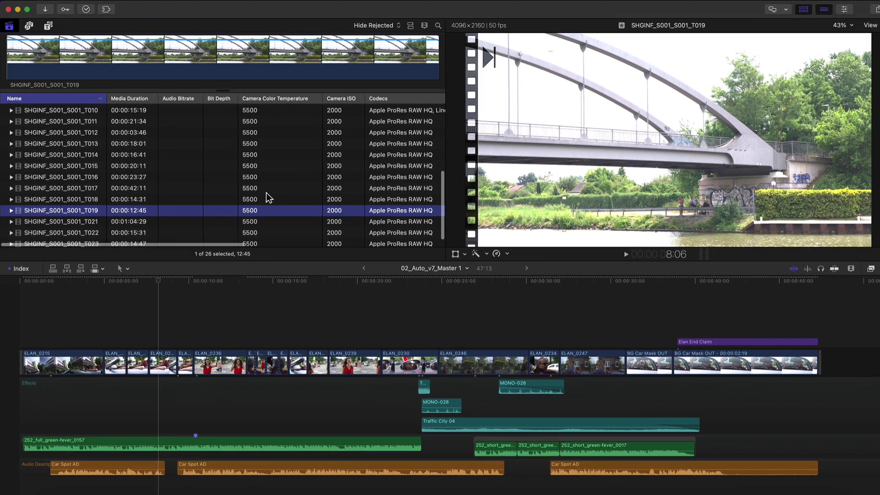
- Switch the browser to the Settings Panel column set and look through its columns
{"action": "right_click", "coordinate": [259, 99]}
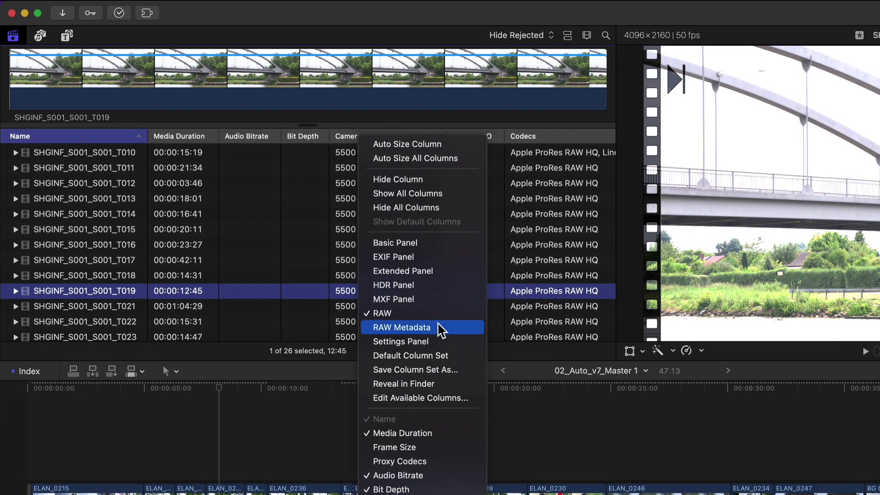
{"action": "left_click", "coordinate": [439, 342]}
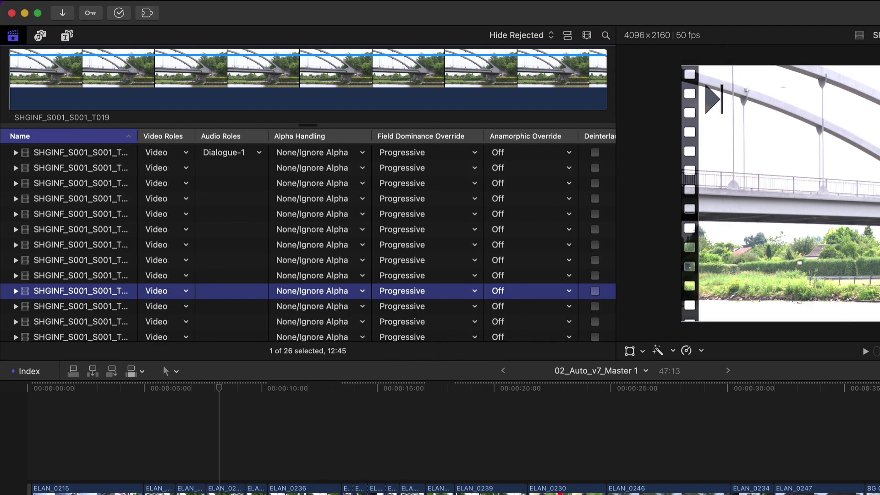
{"action": "scroll", "coordinate": [367, 202], "scroll_direction": "right", "scroll_amount": 5}
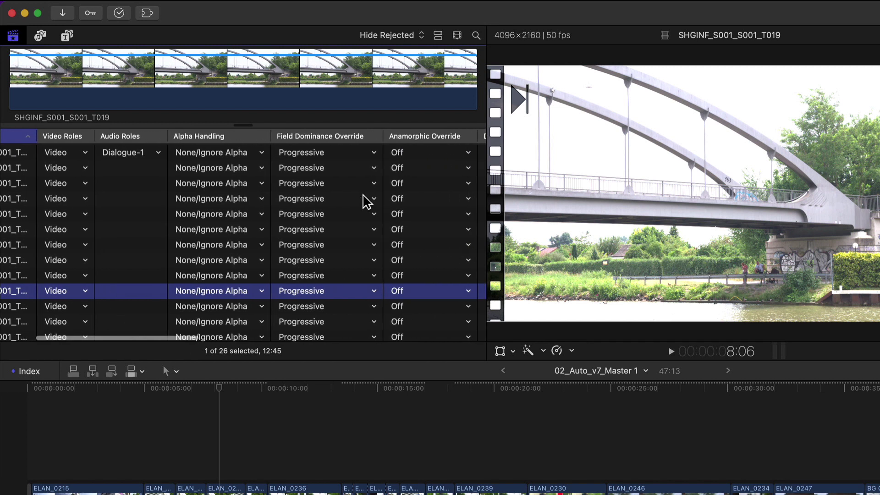
- Examine the clip settings columns across the list, from the video and audio roles to the colour space and RAW to Log conversion
{"action": "scroll", "coordinate": [367, 202], "scroll_direction": "left", "scroll_amount": 5}
{"action": "scroll", "coordinate": [367, 201], "scroll_direction": "up", "scroll_amount": 3}
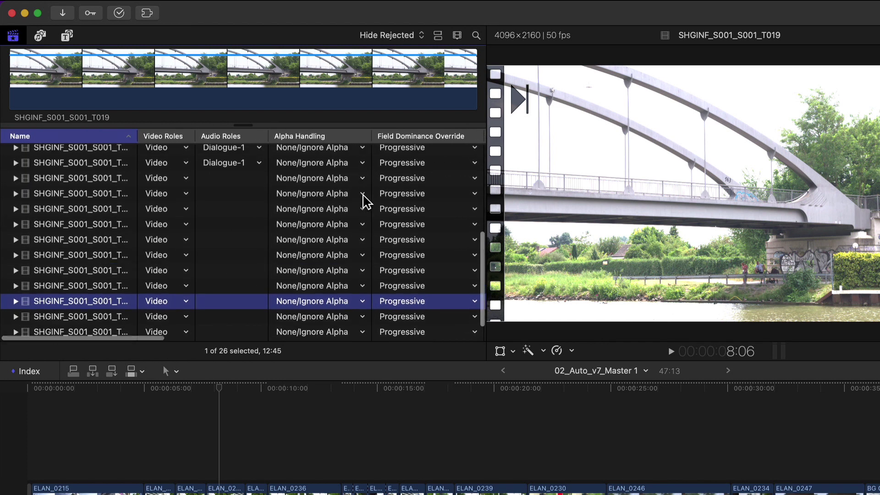
{"action": "scroll", "coordinate": [365, 202], "scroll_direction": "up", "scroll_amount": 2}
{"action": "scroll", "coordinate": [365, 201], "scroll_direction": "down", "scroll_amount": 3}
{"action": "scroll", "coordinate": [365, 202], "scroll_direction": "up", "scroll_amount": 10}
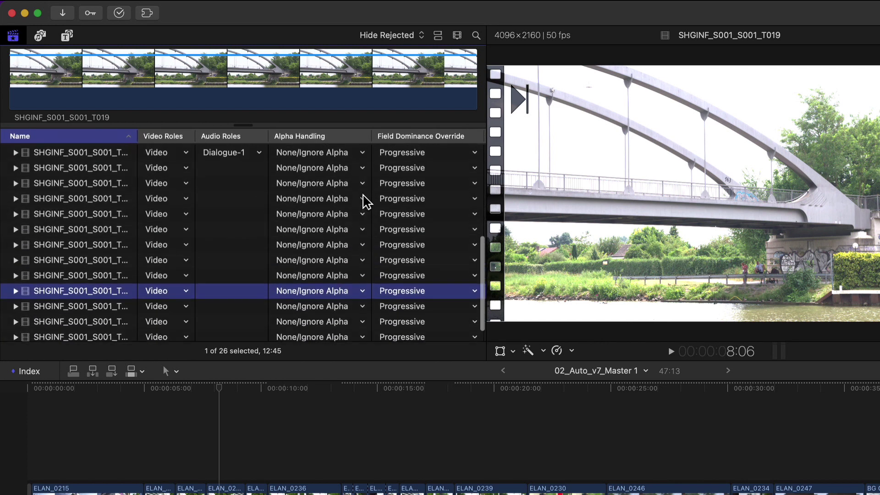
{"action": "scroll", "coordinate": [366, 202], "scroll_direction": "down", "scroll_amount": 6}
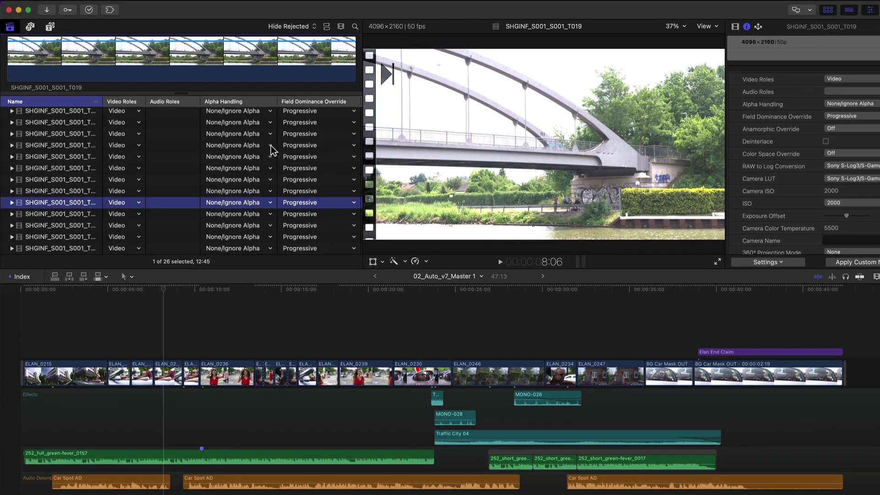
{"action": "scroll", "coordinate": [323, 178], "scroll_direction": "right", "scroll_amount": 5}
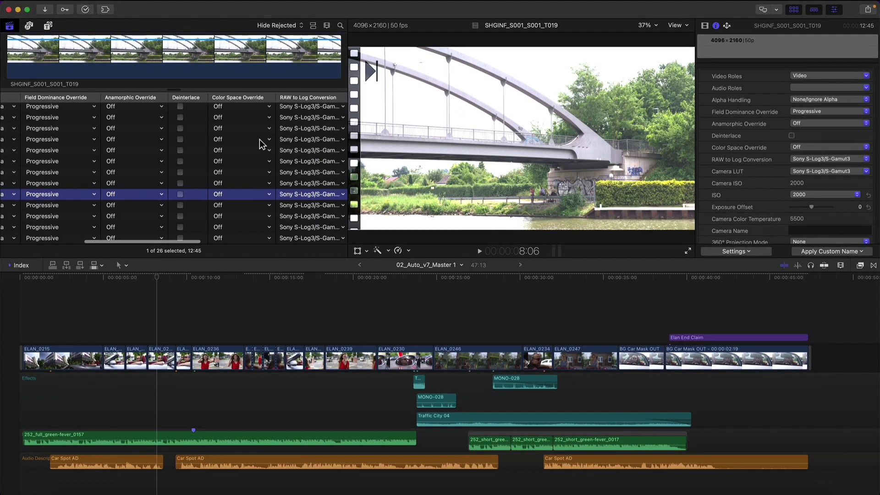
{"action": "scroll", "coordinate": [260, 144], "scroll_direction": "right", "scroll_amount": 5}
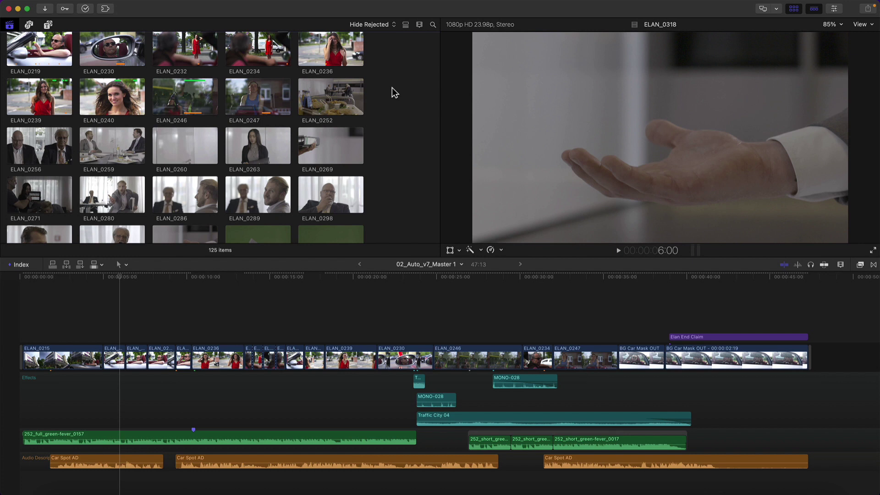
- Show the browser's search field and search the clips for "miss" to find media with missing files
{"action": "scroll", "coordinate": [391, 246], "scroll_direction": "down", "scroll_amount": 2}
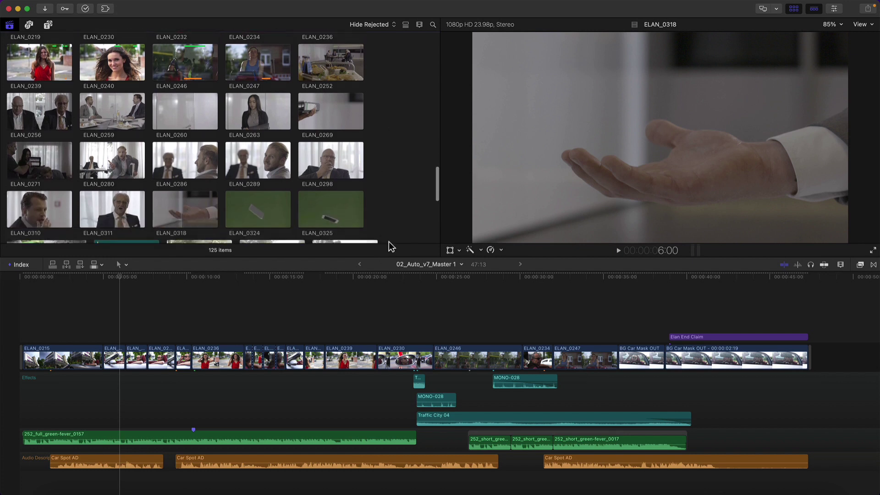
{"action": "scroll", "coordinate": [391, 246], "scroll_direction": "down", "scroll_amount": 3}
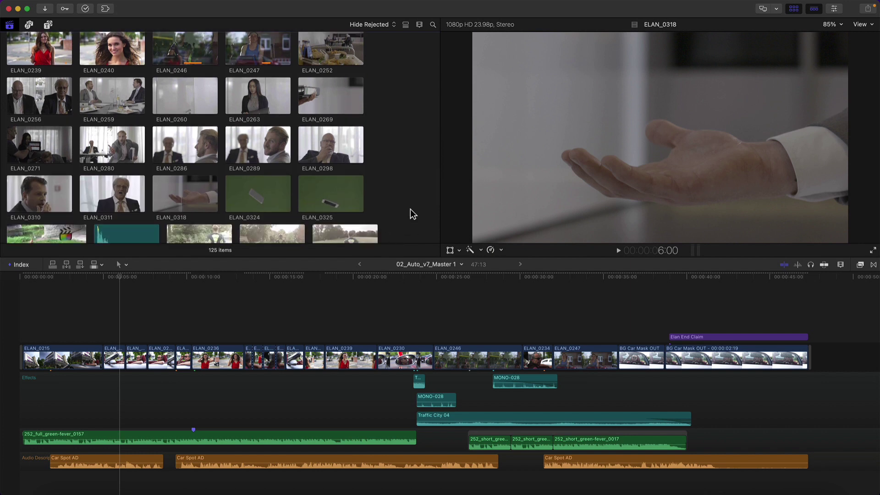
{"action": "scroll", "coordinate": [412, 214], "scroll_direction": "up", "scroll_amount": 2}
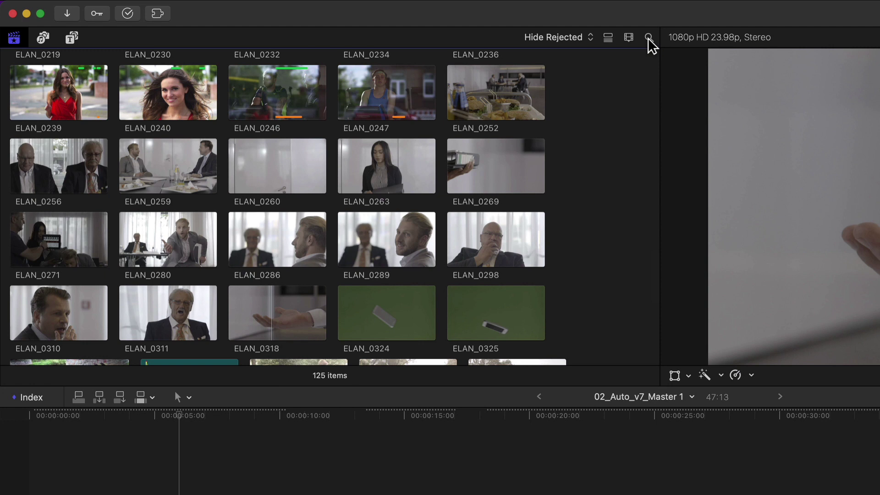
{"action": "left_click", "coordinate": [648, 38]}
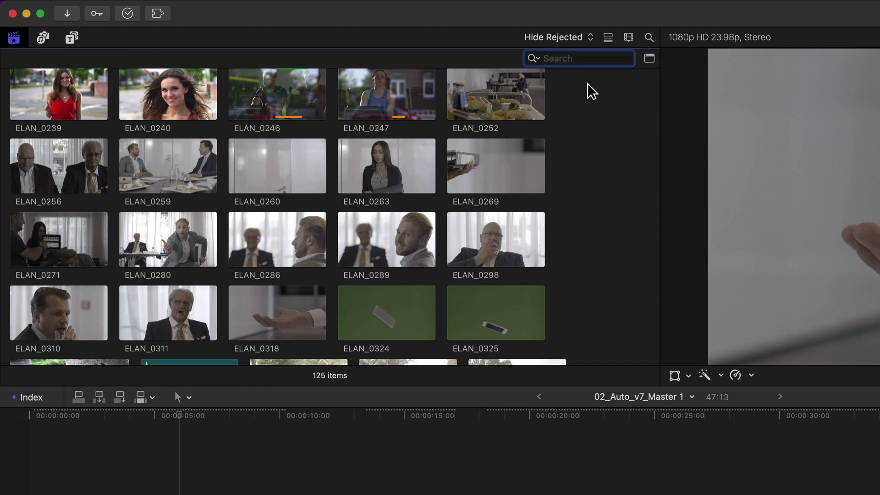
{"action": "type", "text": "miss"}
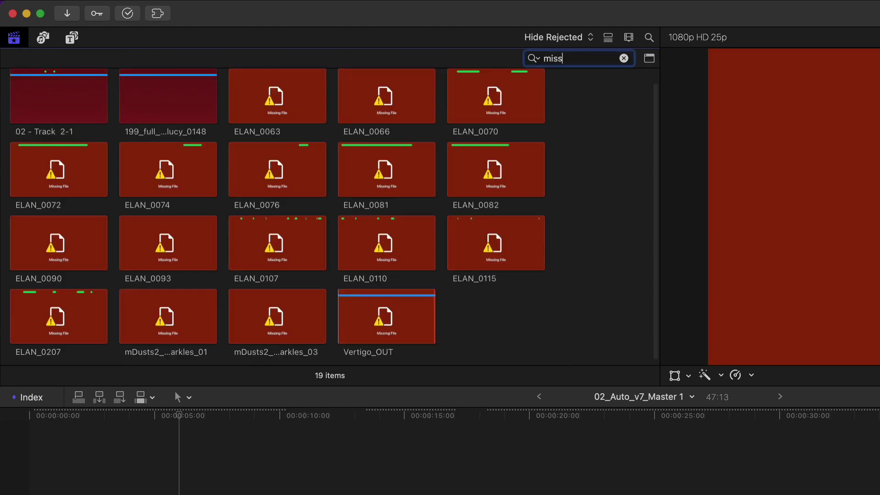
{"action": "scroll", "coordinate": [582, 174], "scroll_direction": "up", "scroll_amount": 1}
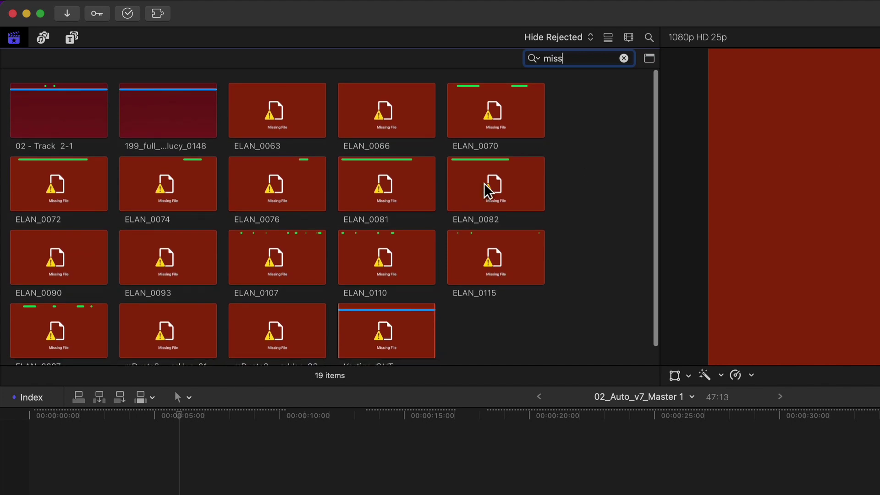
{"action": "scroll", "coordinate": [504, 183], "scroll_direction": "down", "scroll_amount": 1}
{"action": "left_click", "coordinate": [500, 182]}
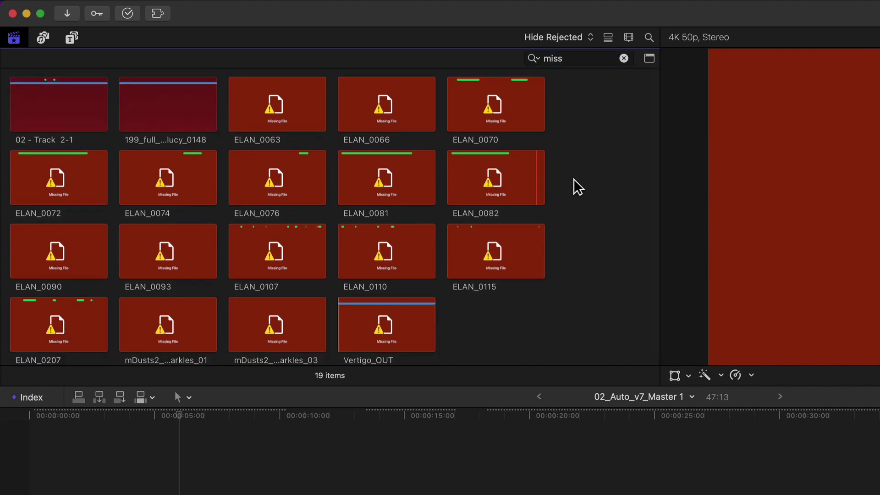
{"action": "scroll", "coordinate": [574, 179], "scroll_direction": "down", "scroll_amount": 1}
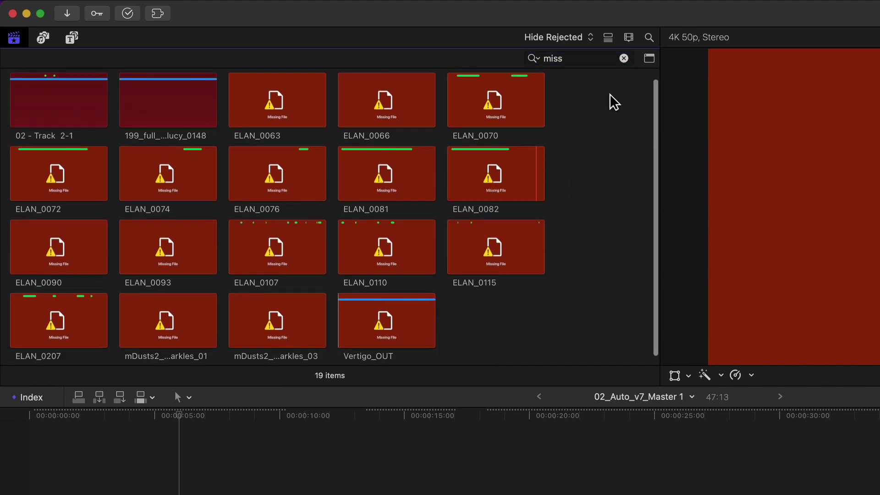
- Clear the search text, and hide and show the browser's search field again
{"action": "left_click", "coordinate": [624, 58]}
{"action": "scroll", "coordinate": [590, 135], "scroll_direction": "up", "scroll_amount": 5}
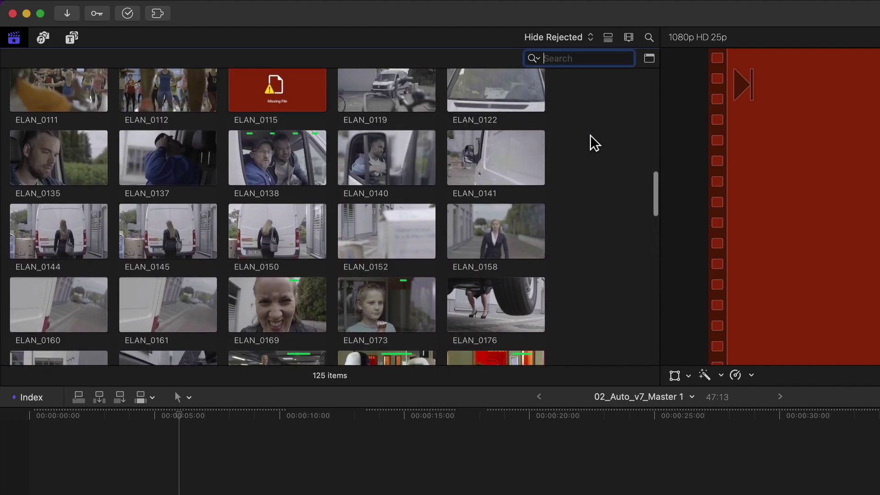
{"action": "scroll", "coordinate": [590, 135], "scroll_direction": "down", "scroll_amount": 1}
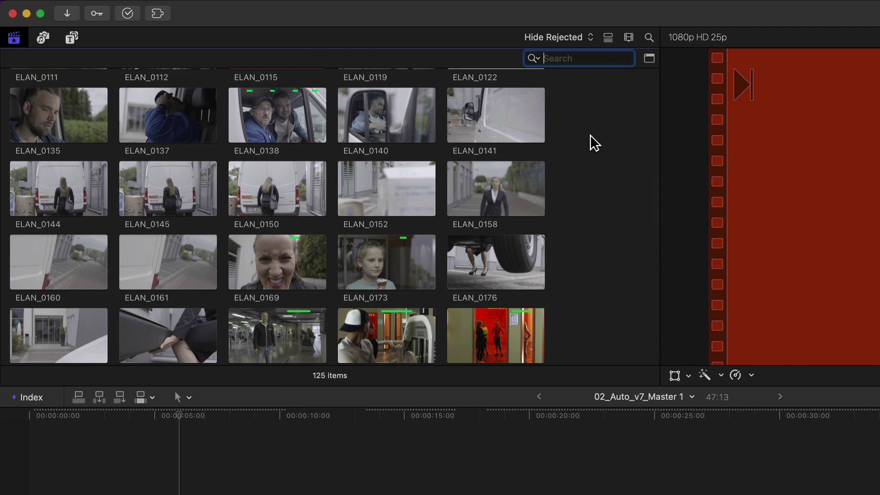
{"action": "left_click", "coordinate": [590, 135]}
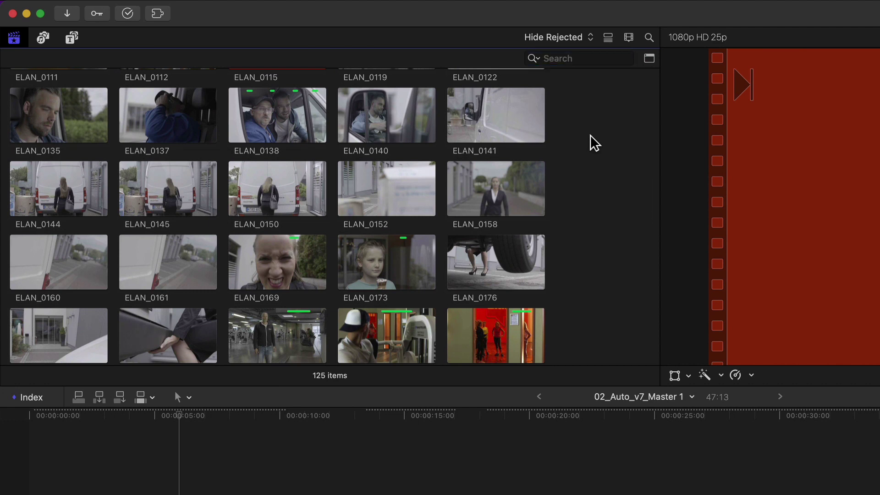
{"action": "left_click", "coordinate": [648, 38]}
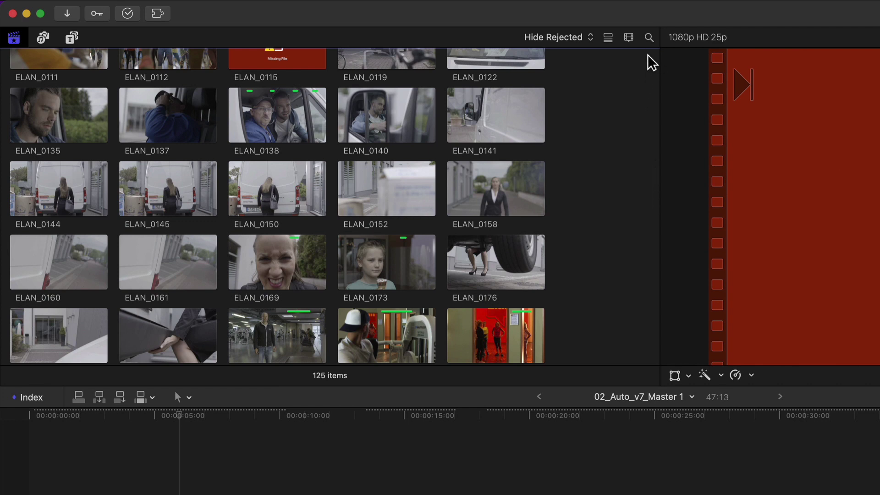
{"action": "left_click", "coordinate": [649, 38]}
{"action": "left_click", "coordinate": [649, 39]}
{"action": "left_click", "coordinate": [649, 38]}
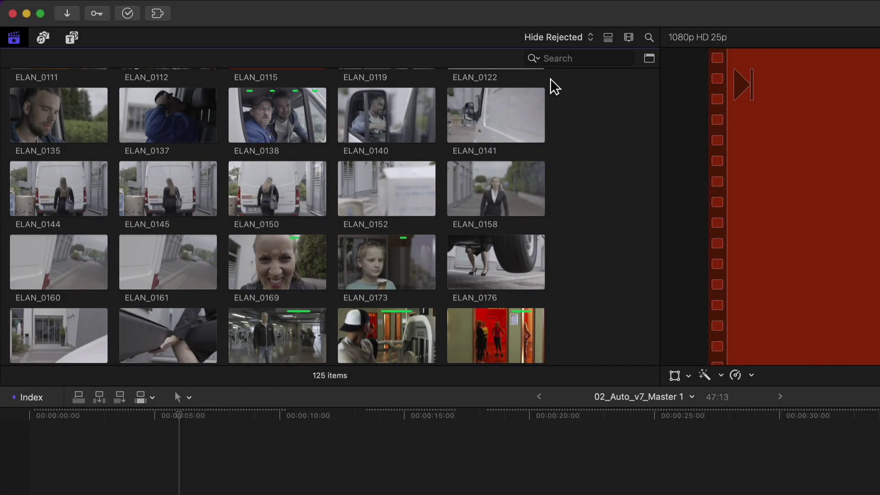
- Check the available search scopes and search the browser for "dogs" in all text
{"action": "left_click", "coordinate": [534, 58]}
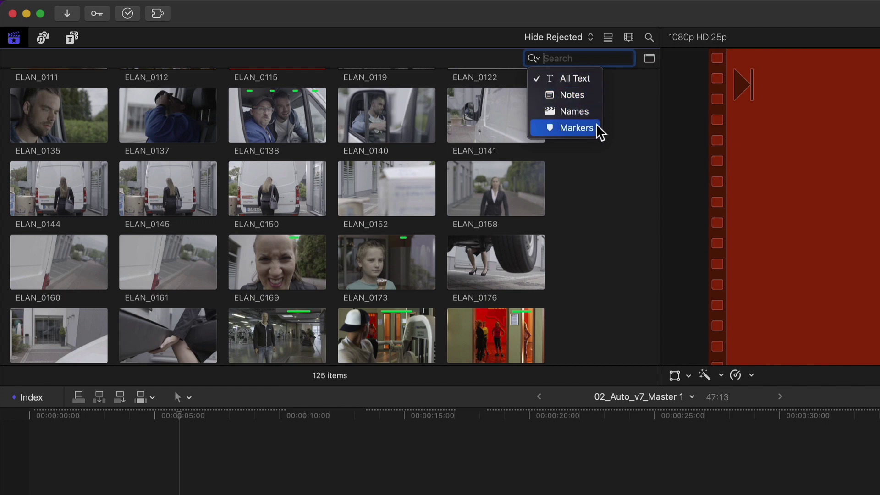
{"action": "left_click", "coordinate": [626, 123]}
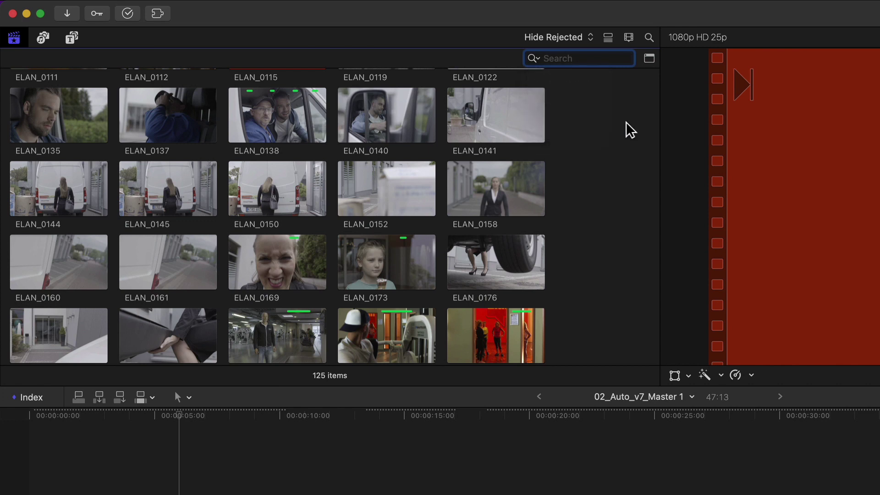
{"action": "type", "text": "dogs"}
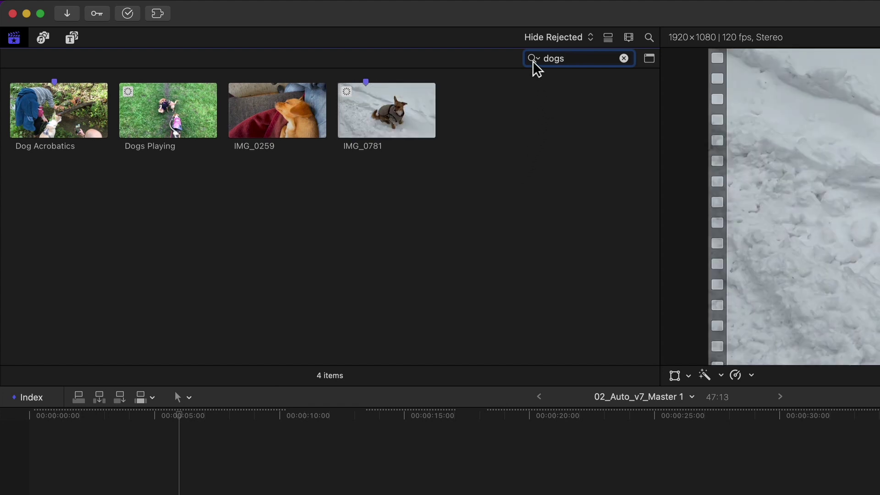
- Limit the "dogs" search to Notes, check the matching clip's note in list view, and return to filmstrip view
{"action": "left_click", "coordinate": [533, 59]}
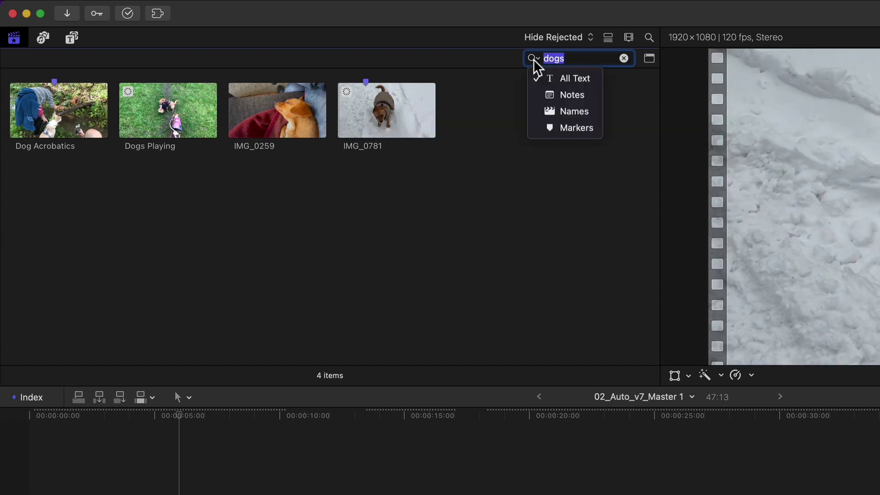
{"action": "left_click", "coordinate": [599, 95]}
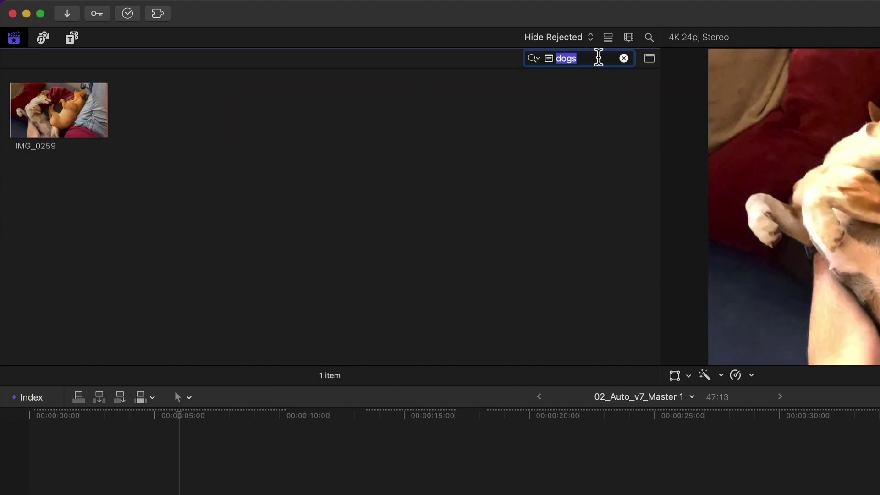
{"action": "left_click", "coordinate": [608, 39]}
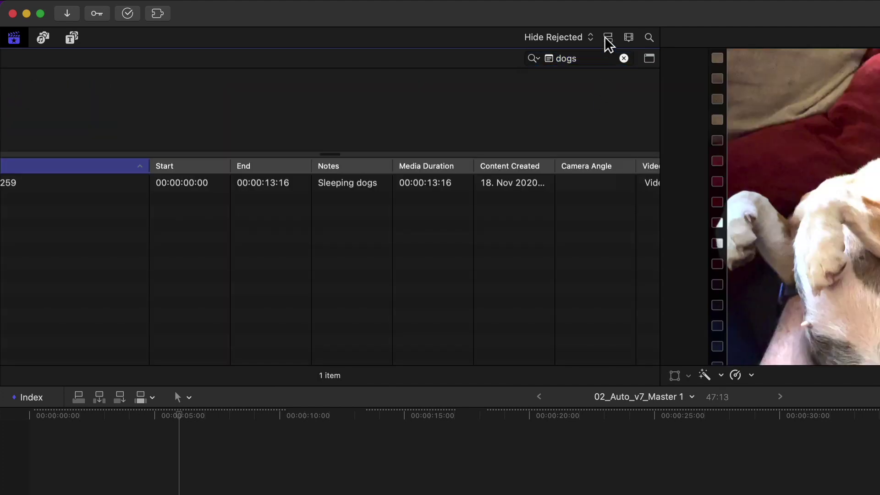
{"action": "left_click", "coordinate": [355, 192]}
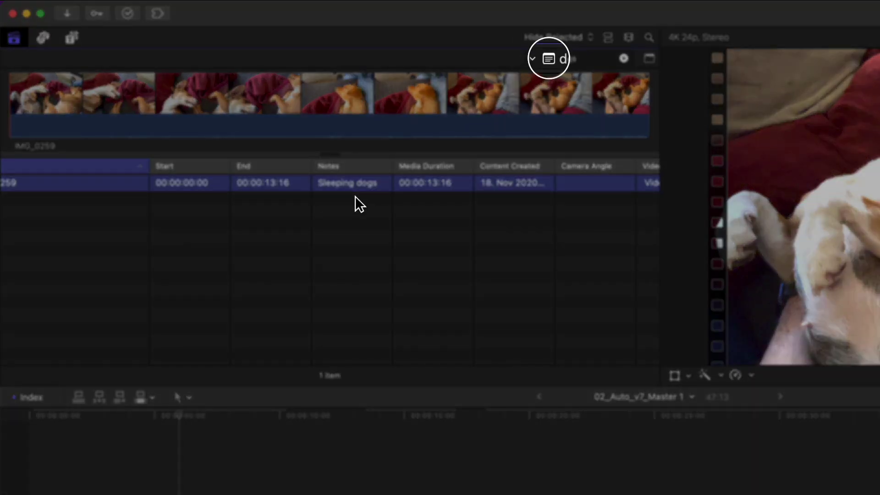
{"action": "scroll", "coordinate": [356, 196], "scroll_direction": "right", "scroll_amount": 1}
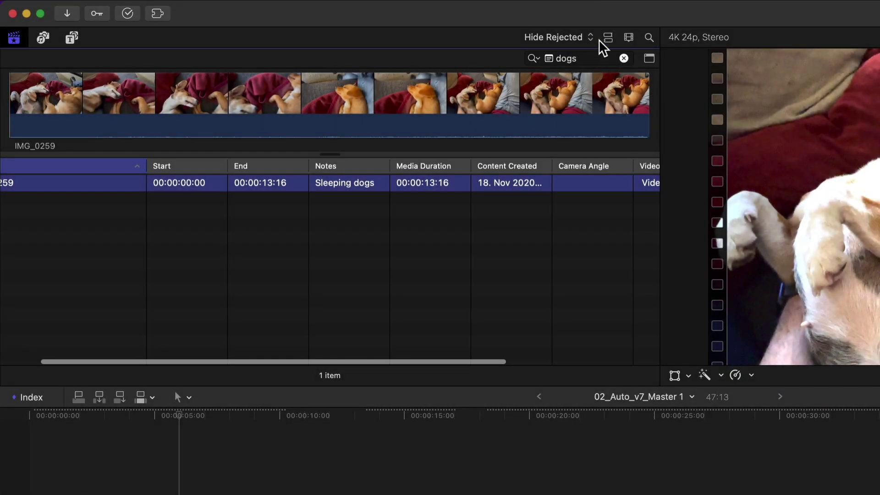
{"action": "left_click", "coordinate": [607, 38]}
- Limit the "dogs" search to clip Names, and switch its scope to Markers
{"action": "left_click", "coordinate": [533, 58]}
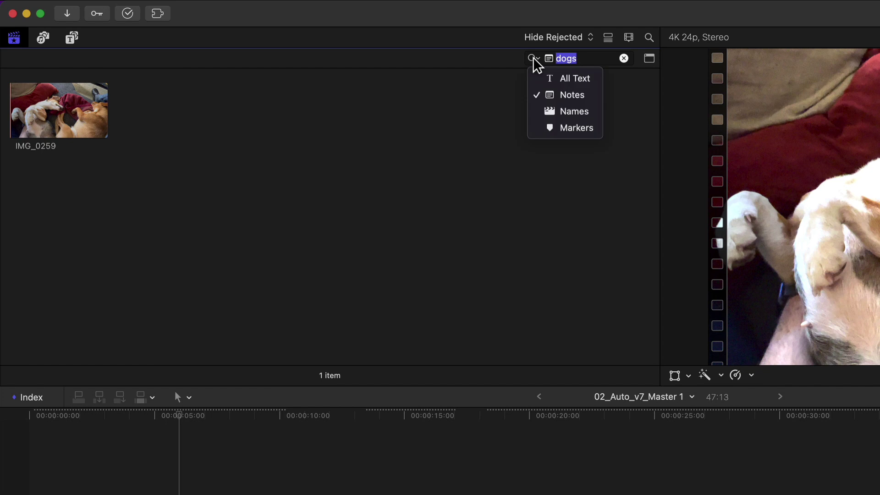
{"action": "left_click", "coordinate": [575, 112]}
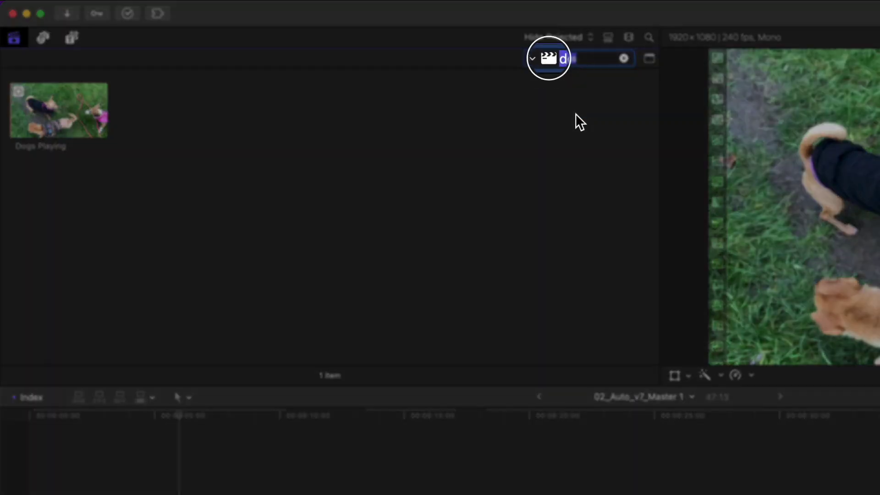
{"action": "left_click", "coordinate": [533, 58]}
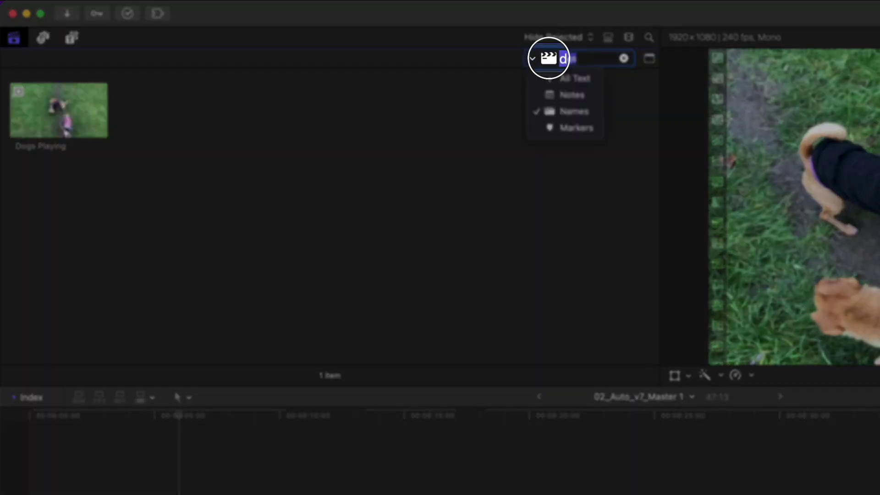
{"action": "left_click", "coordinate": [564, 126]}
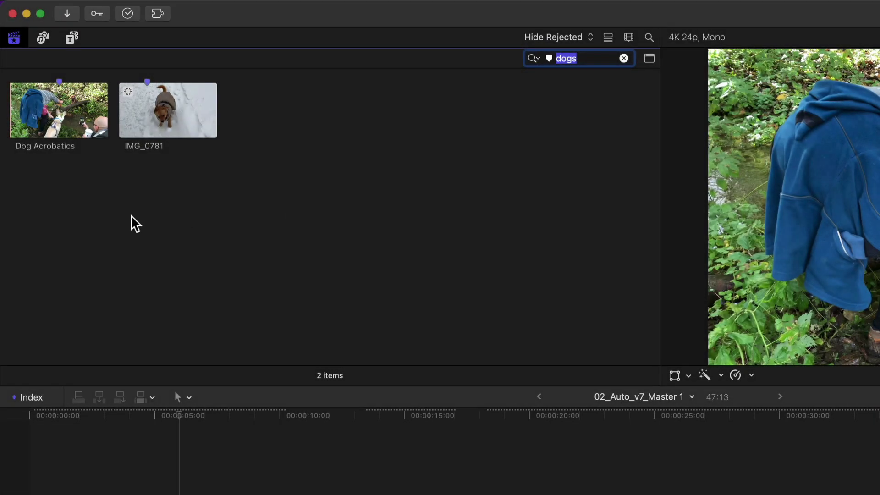
- Read the marker text on the Dog Acrobatics clip, close the marker, and clear the search
{"action": "double_click", "coordinate": [56, 80]}
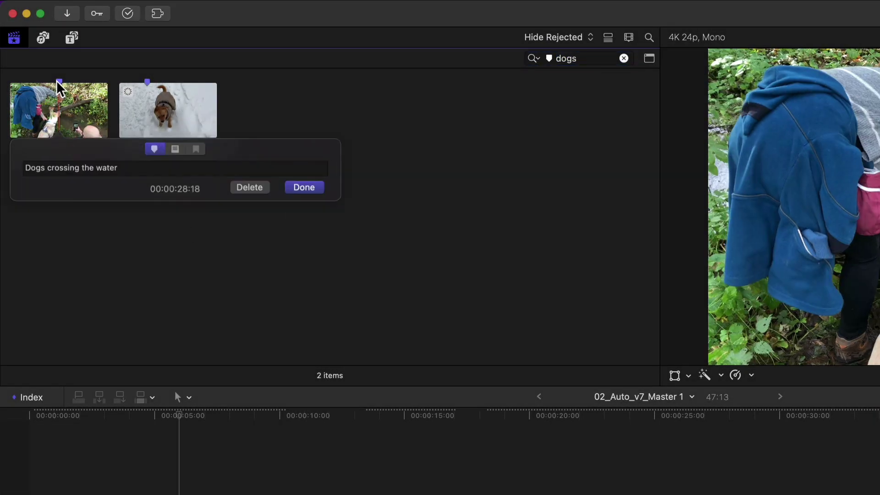
{"action": "double_click", "coordinate": [34, 169]}
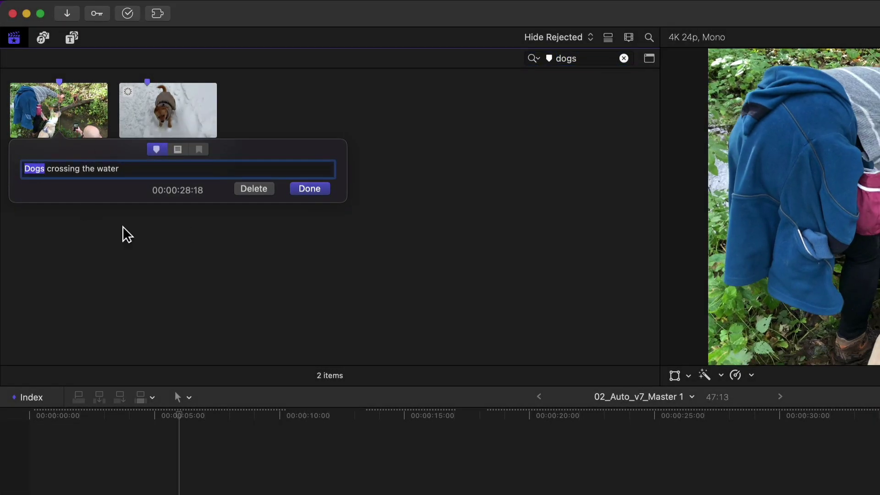
{"action": "left_click", "coordinate": [229, 211]}
{"action": "left_click", "coordinate": [624, 58]}
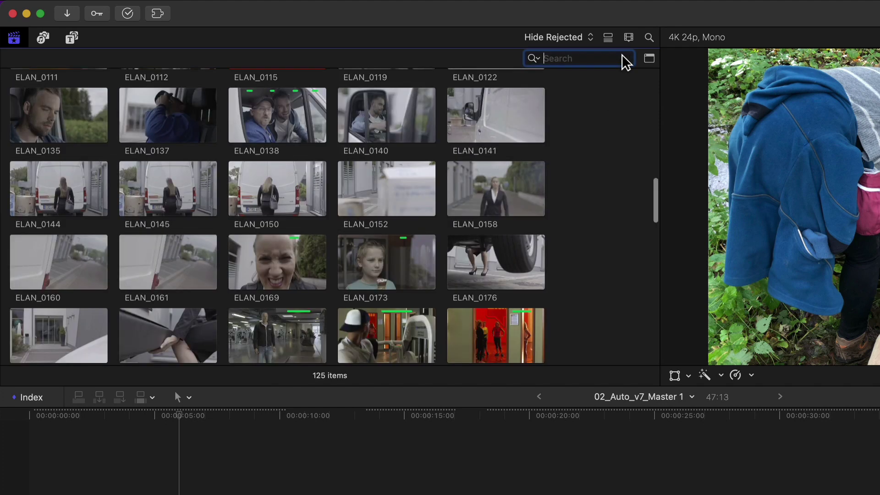
- Open the browser's Filter window and add a Markers criterion limited to incomplete To Do markers
{"action": "left_click", "coordinate": [649, 58]}
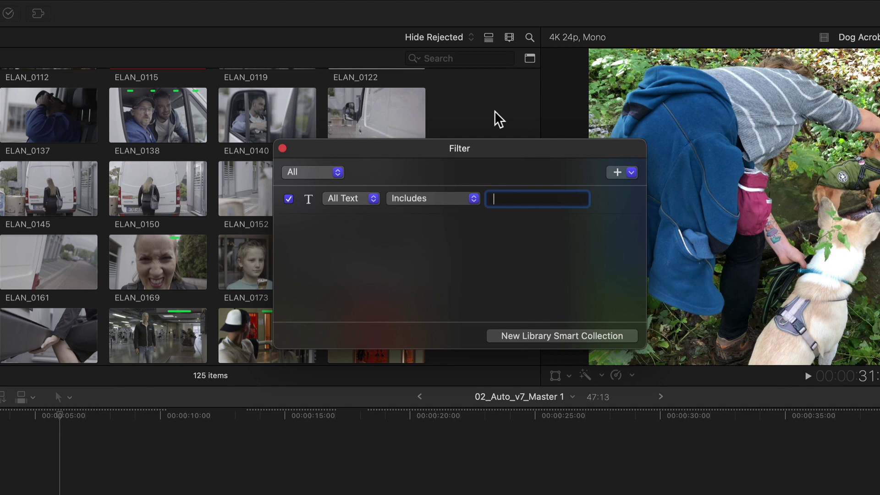
{"action": "left_click", "coordinate": [541, 248]}
{"action": "left_click", "coordinate": [632, 172]}
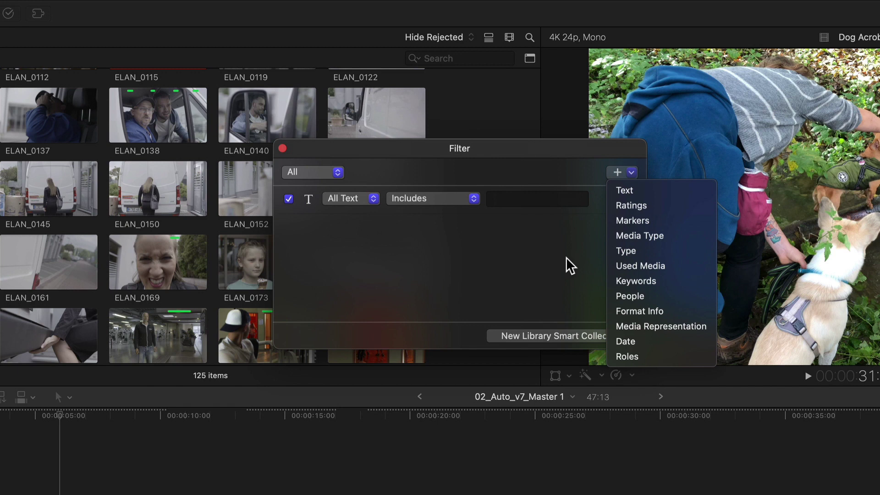
{"action": "left_click", "coordinate": [688, 219]}
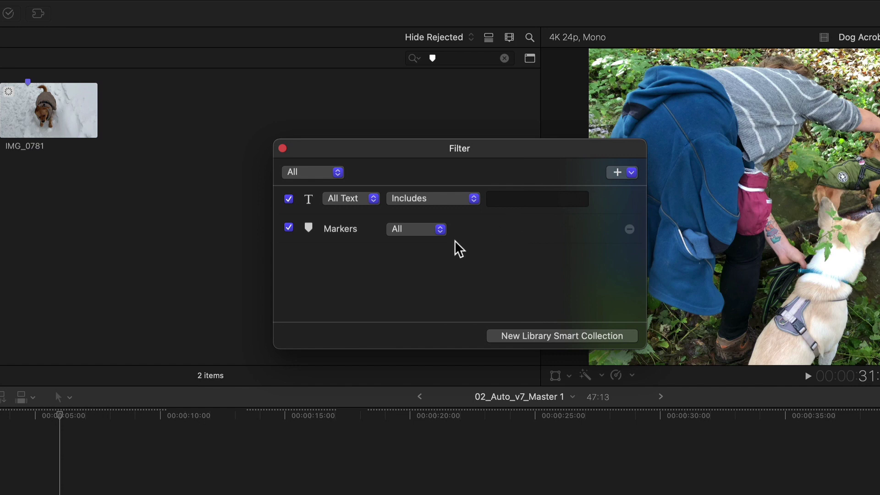
{"action": "left_click", "coordinate": [443, 235]}
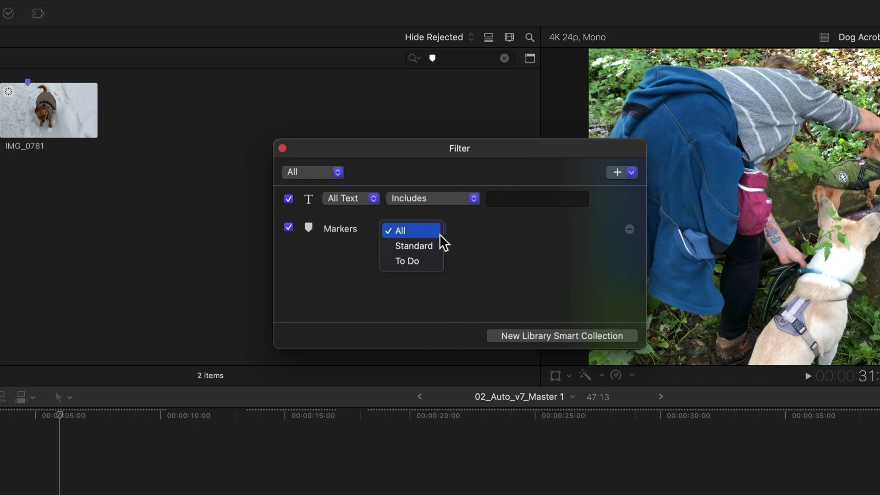
{"action": "left_click", "coordinate": [434, 260]}
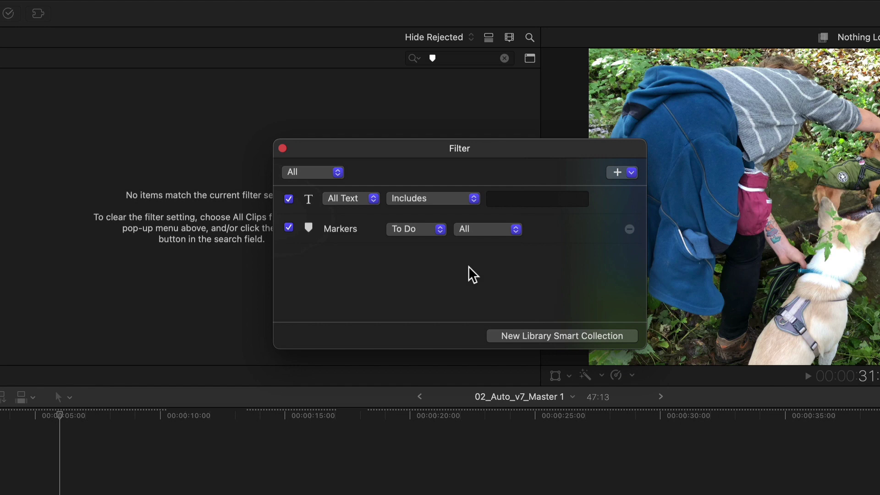
{"action": "left_click", "coordinate": [513, 231]}
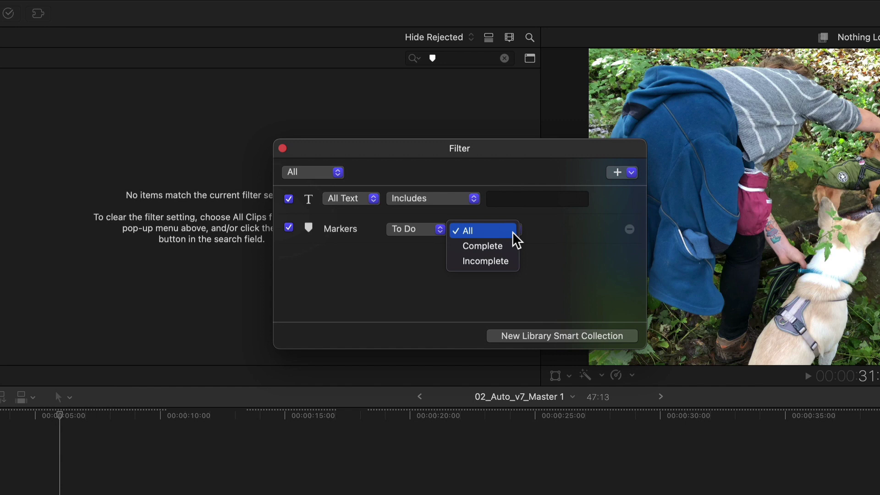
{"action": "left_click", "coordinate": [517, 261]}
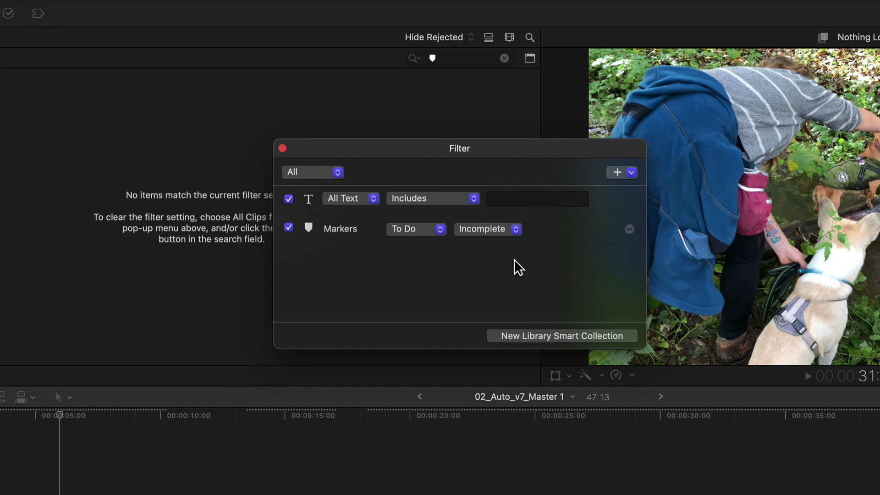
- Add a Media Representation criterion for Original media that Is Missing, close the Filter window, and clear all filters
{"action": "left_click", "coordinate": [631, 173]}
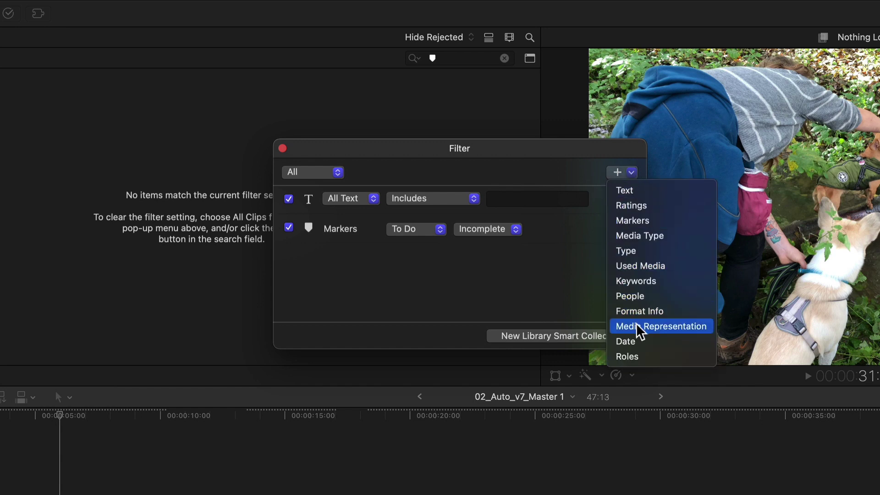
{"action": "left_click", "coordinate": [675, 324]}
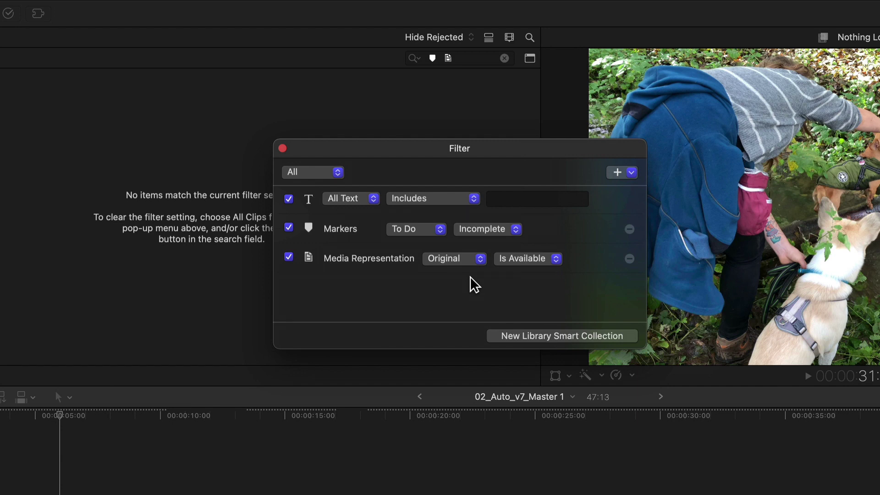
{"action": "left_click", "coordinate": [544, 258]}
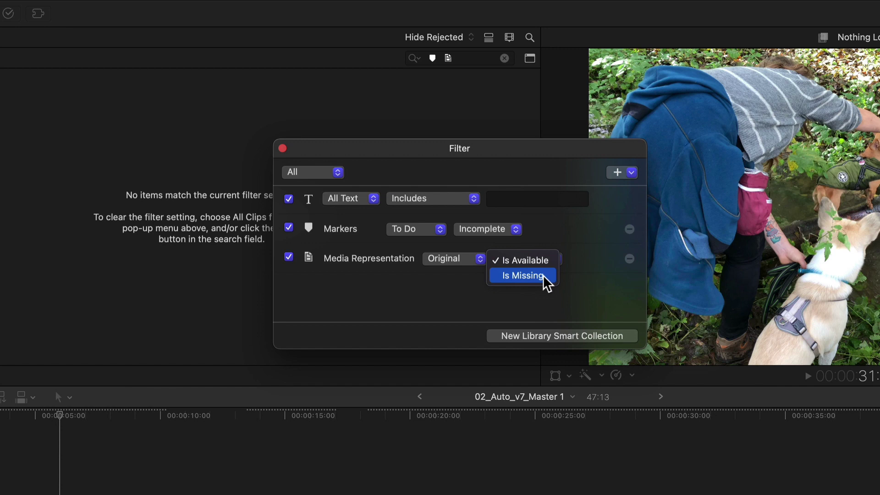
{"action": "left_click", "coordinate": [516, 292]}
{"action": "left_click", "coordinate": [481, 260]}
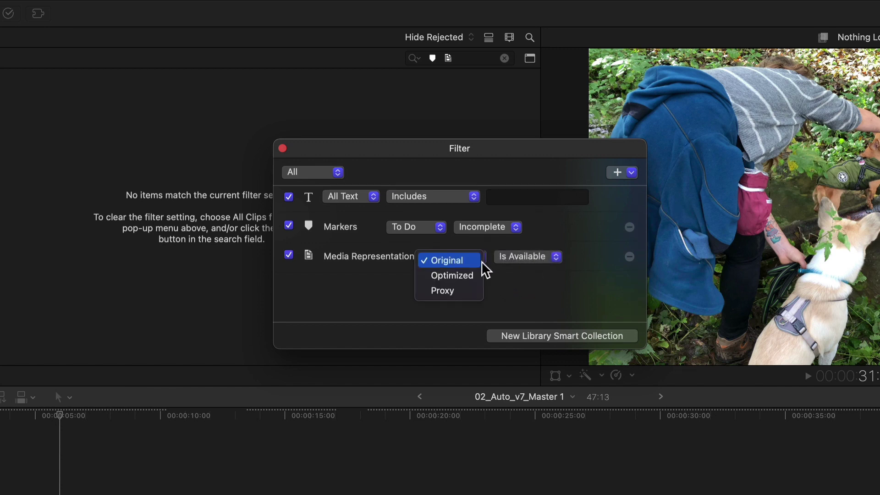
{"action": "left_click", "coordinate": [491, 288]}
{"action": "left_click", "coordinate": [518, 260]}
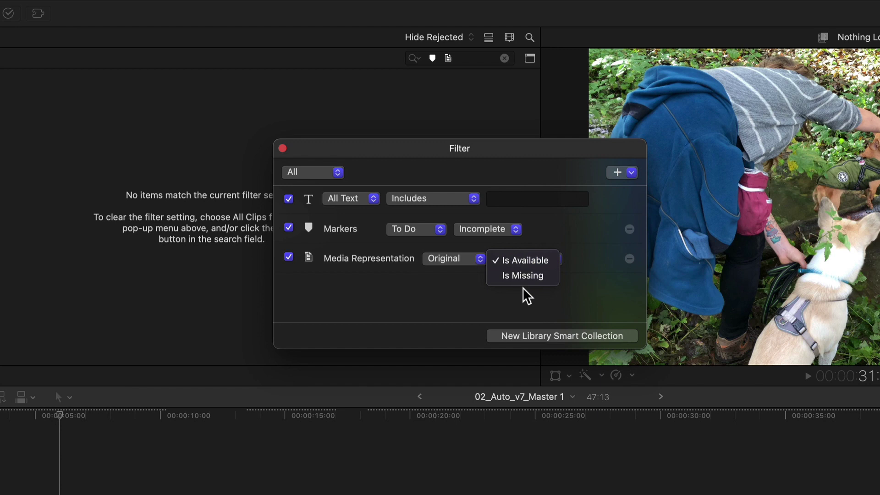
{"action": "left_click", "coordinate": [523, 276]}
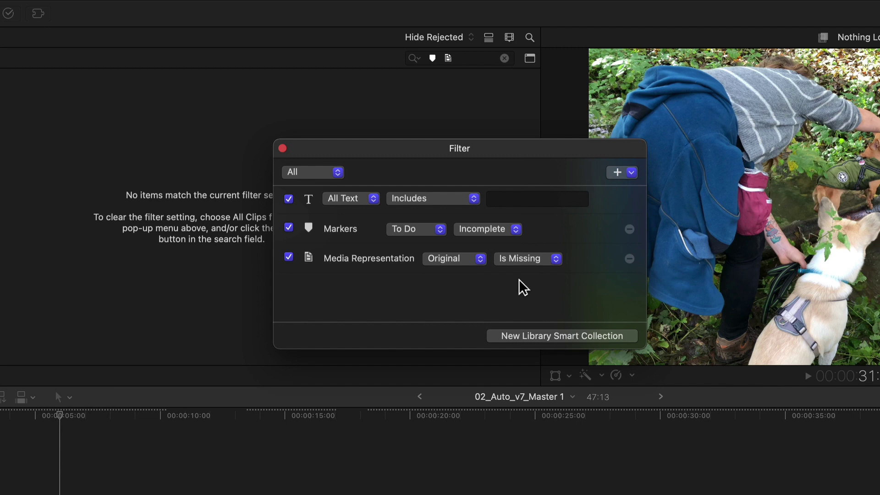
{"action": "left_click", "coordinate": [283, 148]}
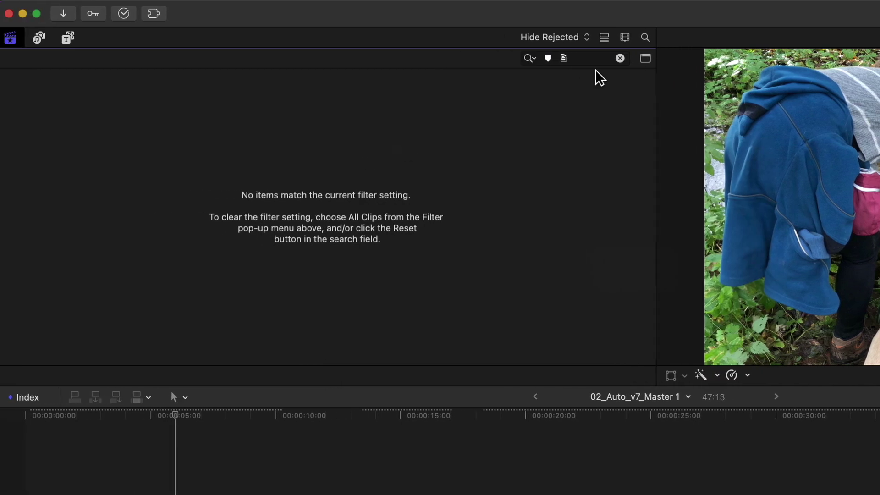
{"action": "left_click", "coordinate": [619, 58]}
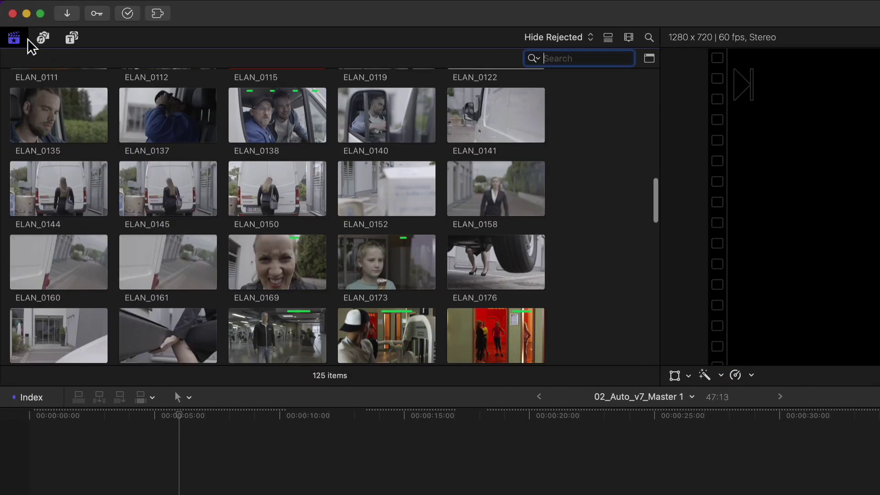
- Show the library sidebar and create a smart collection named Proxies in the ELAN Edits library
{"action": "left_click", "coordinate": [15, 38]}
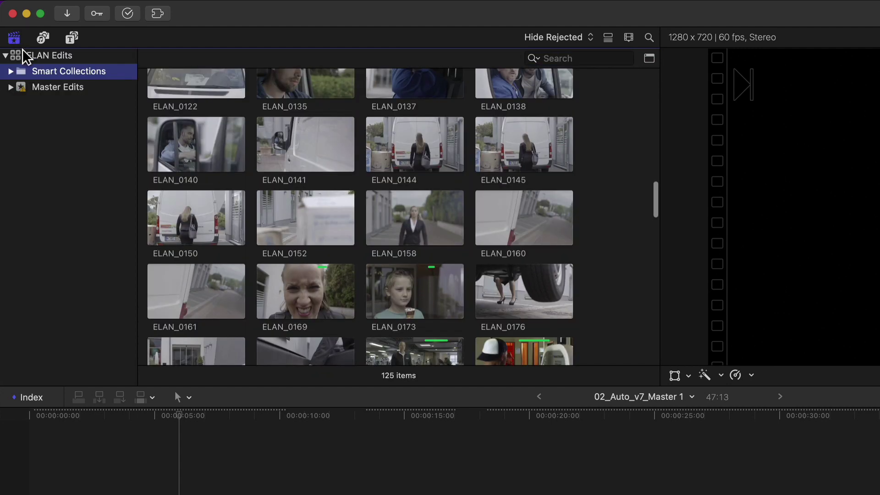
{"action": "right_click", "coordinate": [49, 57]}
{"action": "left_click", "coordinate": [99, 124]}
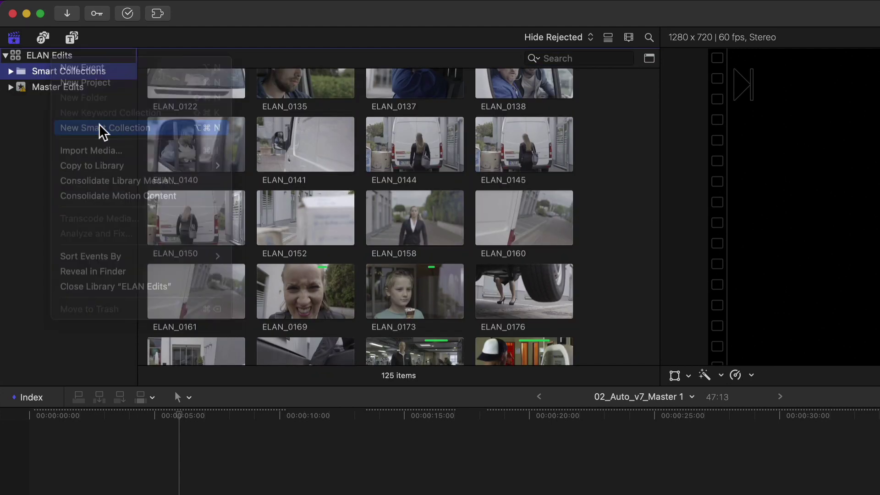
{"action": "type", "text": "Proxies"}
{"action": "key", "text": "Return"}
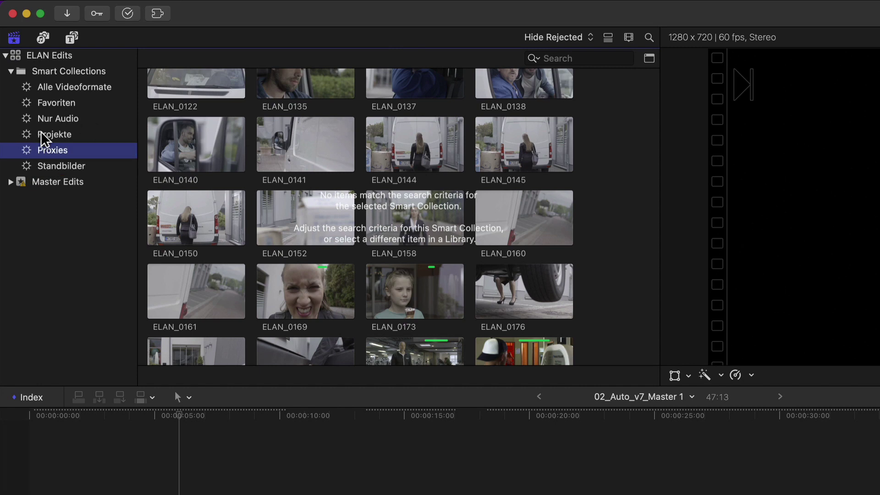
- Give the Proxies smart collection a Media Representation rule for Proxy media that Is Missing, and close its settings
{"action": "double_click", "coordinate": [28, 152]}
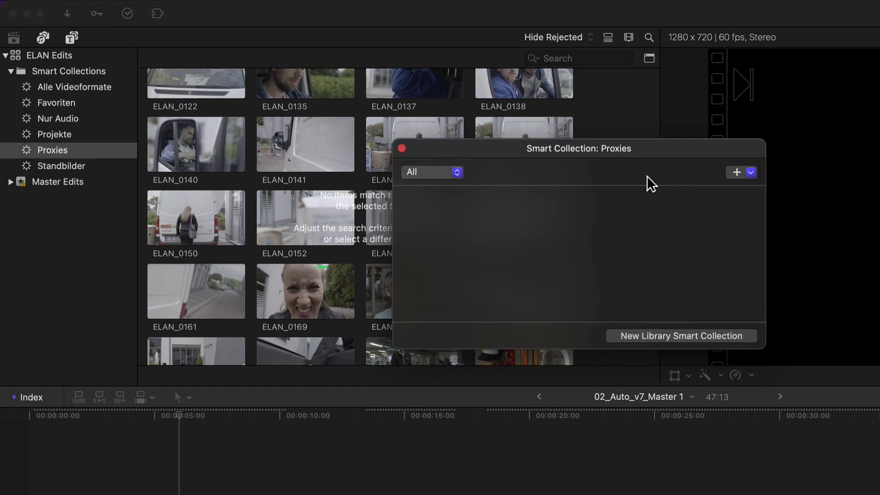
{"action": "left_click", "coordinate": [751, 172]}
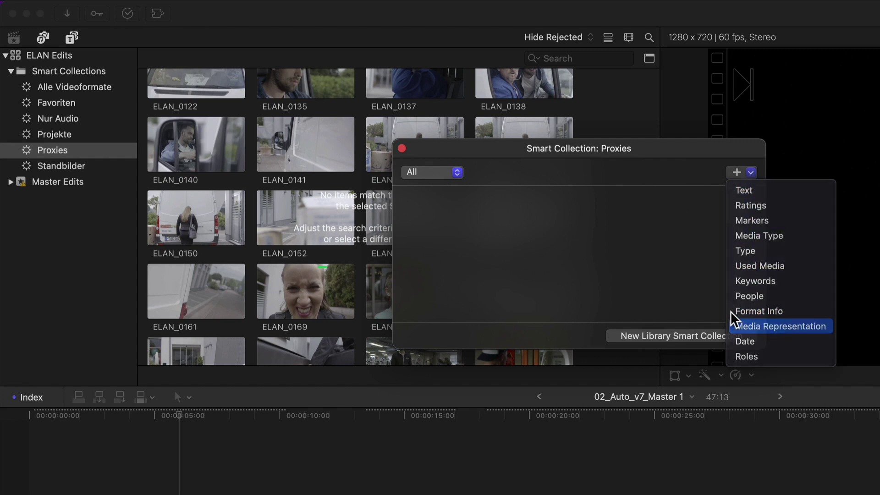
{"action": "left_click", "coordinate": [733, 323]}
{"action": "left_click", "coordinate": [577, 195]}
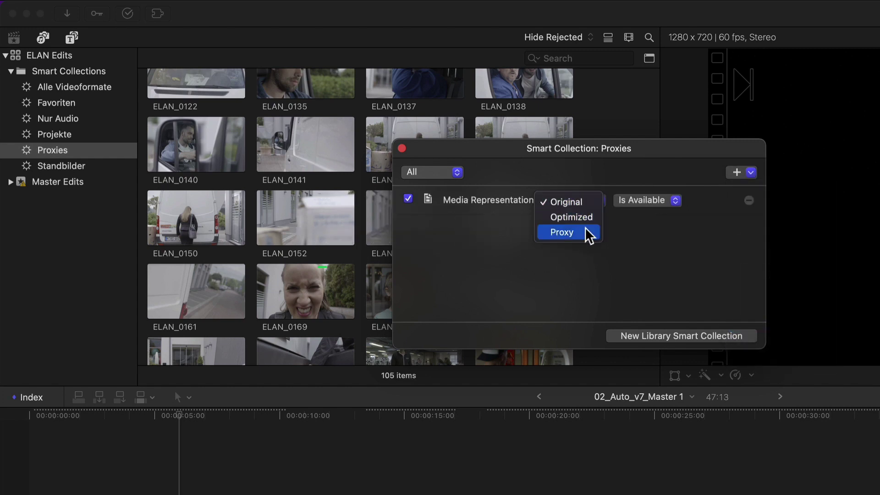
{"action": "left_click", "coordinate": [584, 232]}
{"action": "left_click", "coordinate": [655, 201]}
{"action": "left_click", "coordinate": [656, 218]}
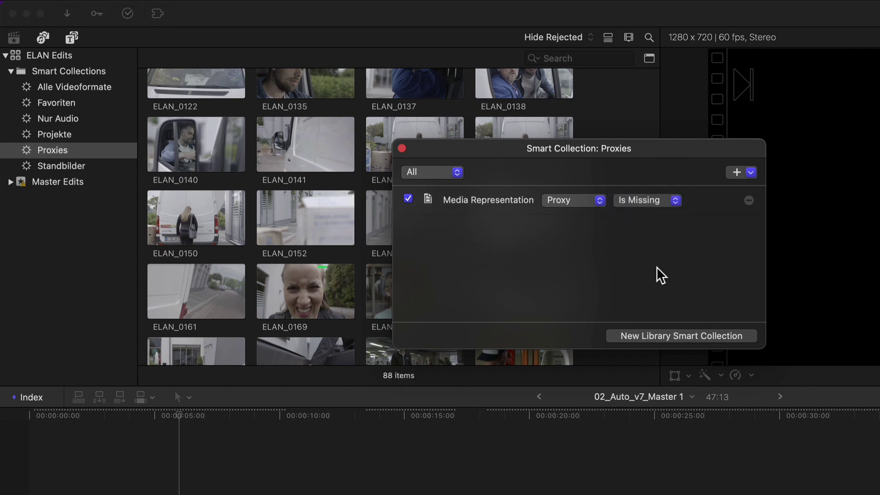
{"action": "left_click", "coordinate": [402, 148]}
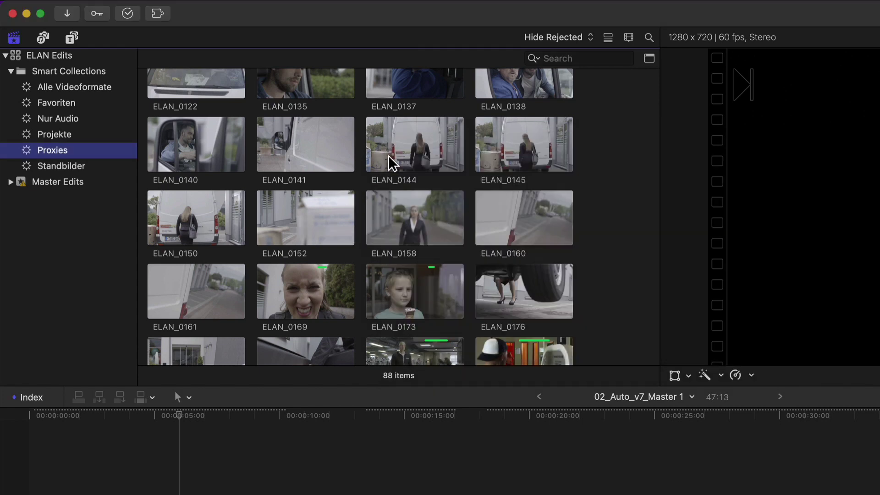
- Select all clips in the Proxies collection and check the Transcode Media command available for them
{"action": "left_click", "coordinate": [316, 143]}
{"action": "scroll", "coordinate": [316, 143], "scroll_direction": "down", "scroll_amount": 4}
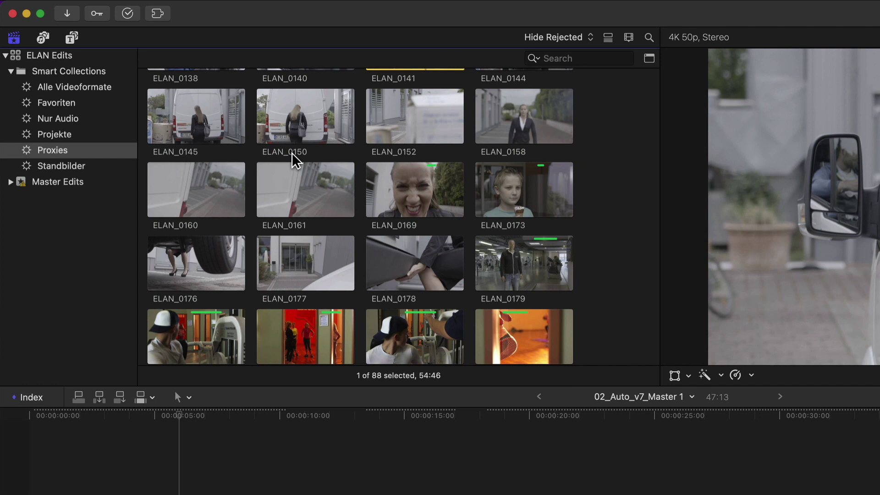
{"action": "key", "text": "super+a"}
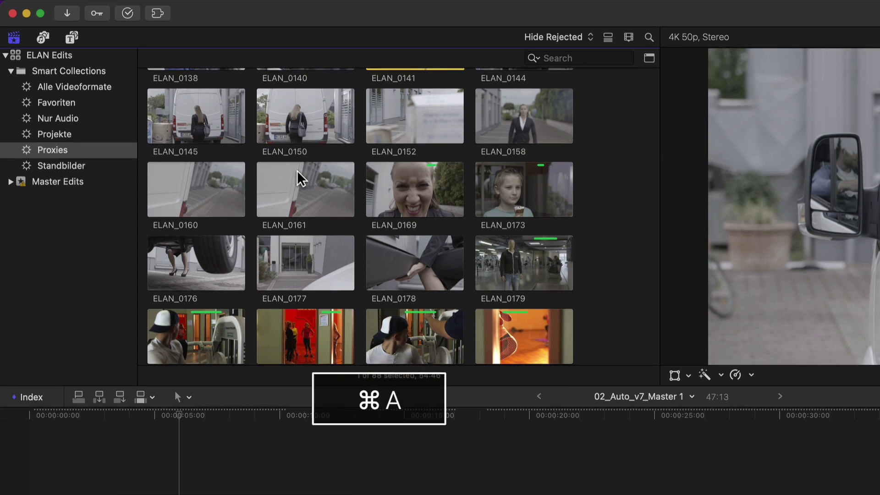
{"action": "right_click", "coordinate": [307, 189]}
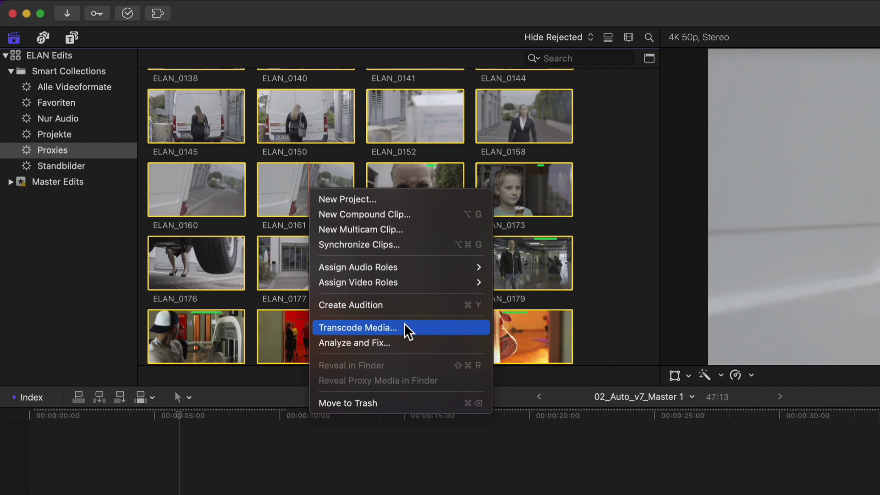
{"action": "left_click", "coordinate": [590, 240]}
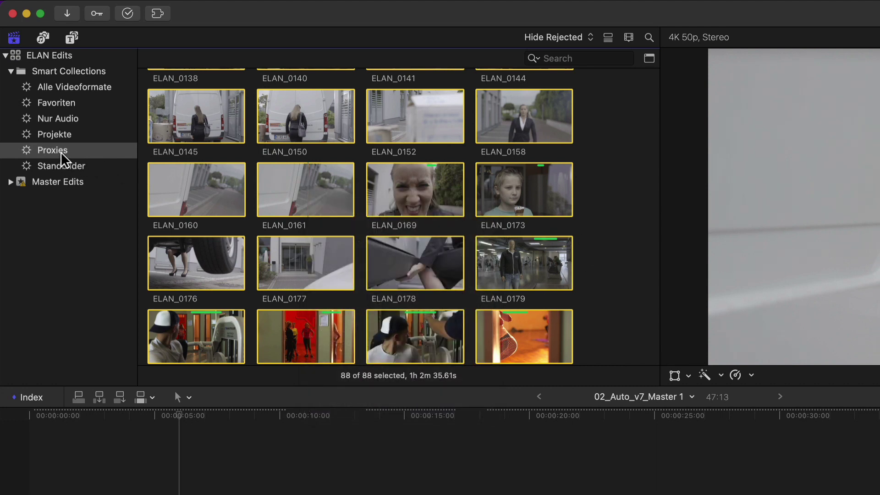
- Change the Proxies smart collection's Media Representation rule to Original Is Missing and close its settings
{"action": "double_click", "coordinate": [29, 151]}
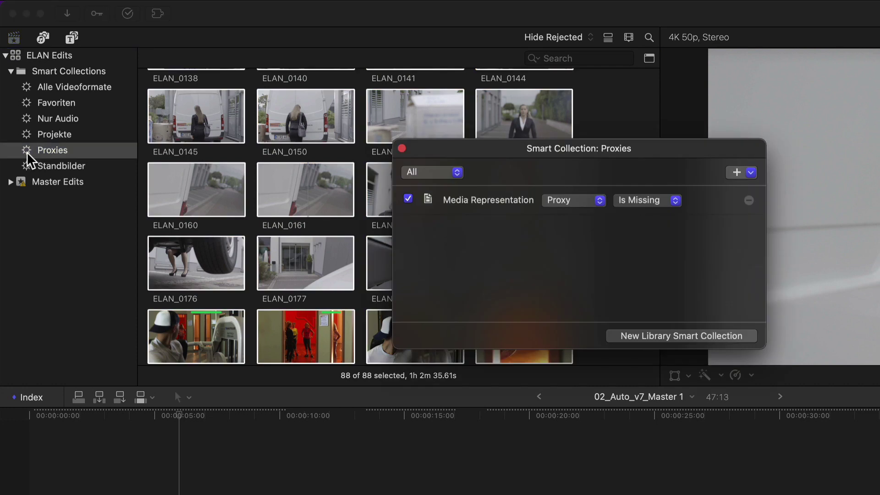
{"action": "left_click", "coordinate": [577, 210]}
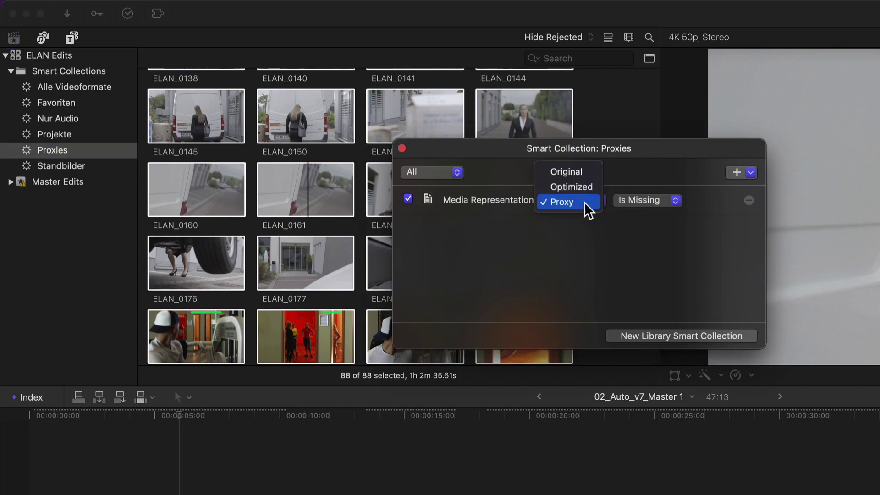
{"action": "left_click", "coordinate": [586, 187]}
{"action": "left_click", "coordinate": [584, 198]}
{"action": "left_click", "coordinate": [584, 188]}
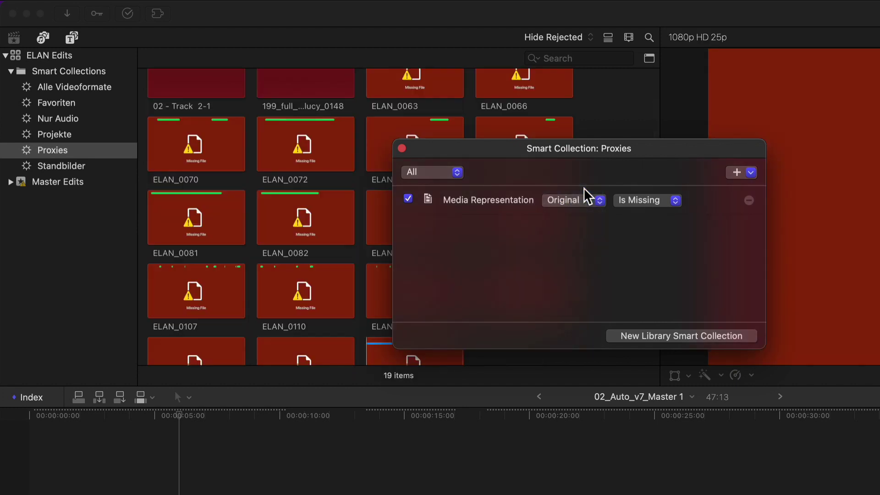
{"action": "left_click", "coordinate": [433, 152]}
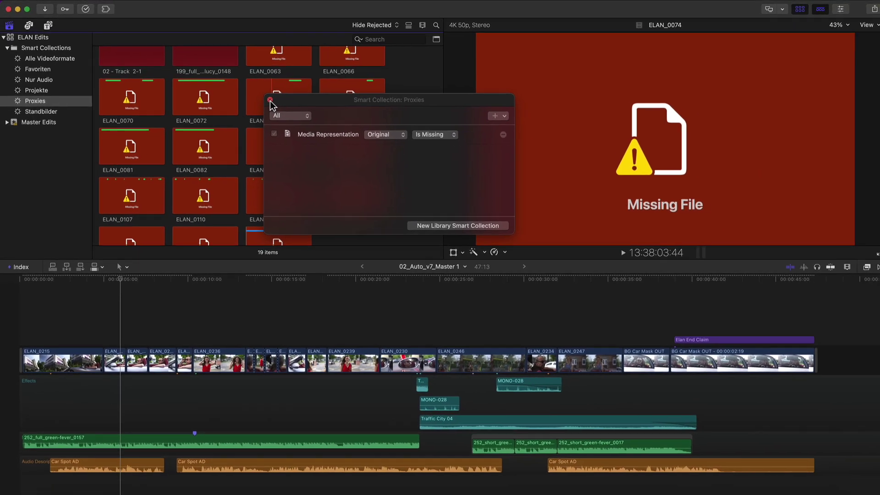
{"action": "left_click", "coordinate": [270, 100]}
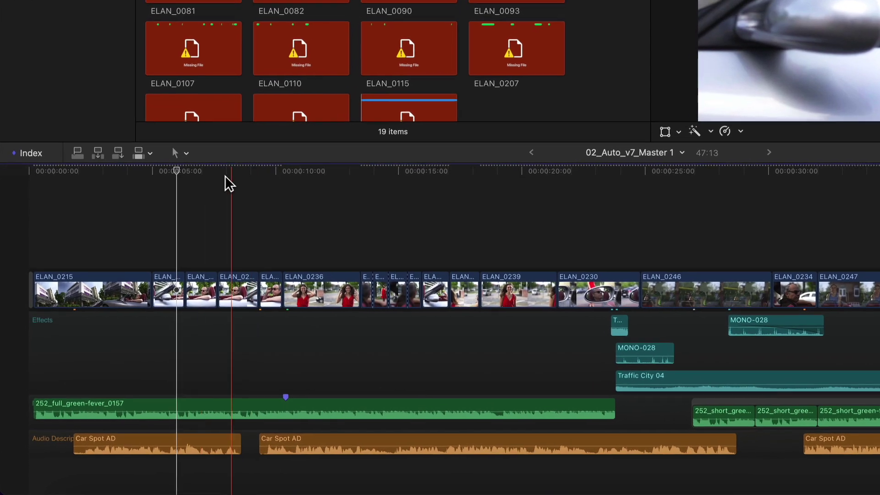
- Switch to the Blade tool and place the timeline playhead at about 8 seconds
{"action": "left_click", "coordinate": [186, 153]}
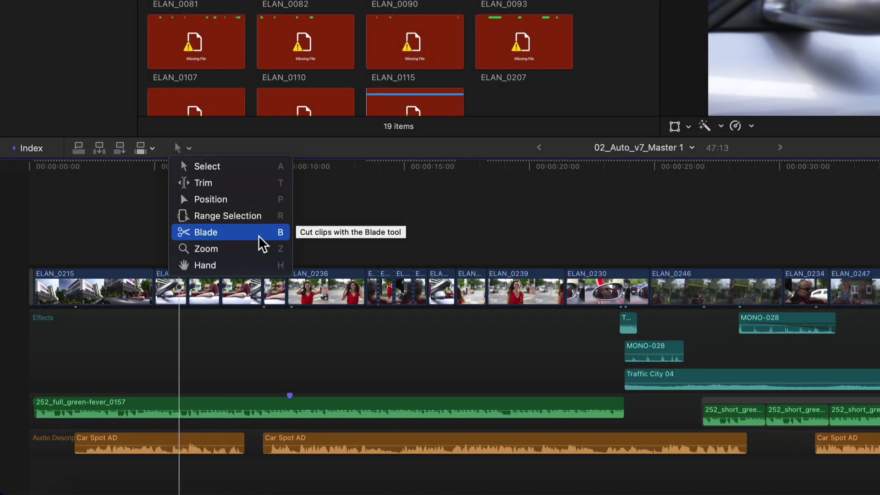
{"action": "left_click", "coordinate": [259, 236]}
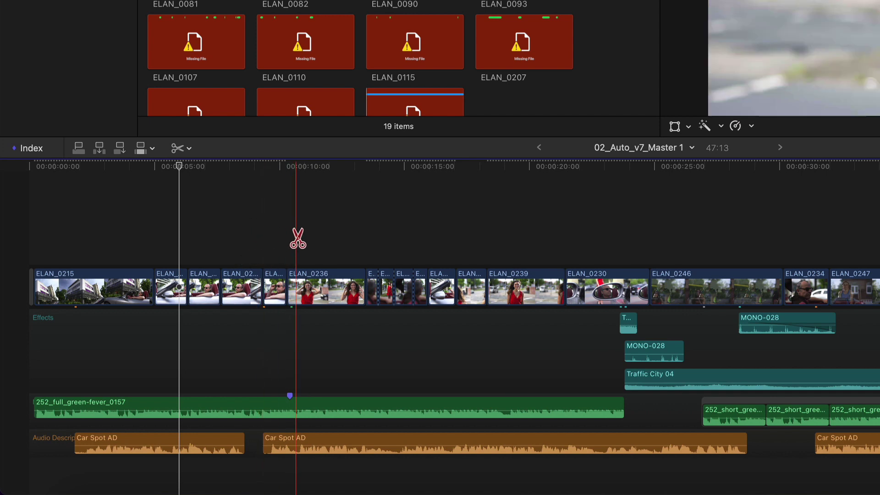
{"action": "left_click", "coordinate": [206, 236]}
{"action": "left_click", "coordinate": [239, 235]}
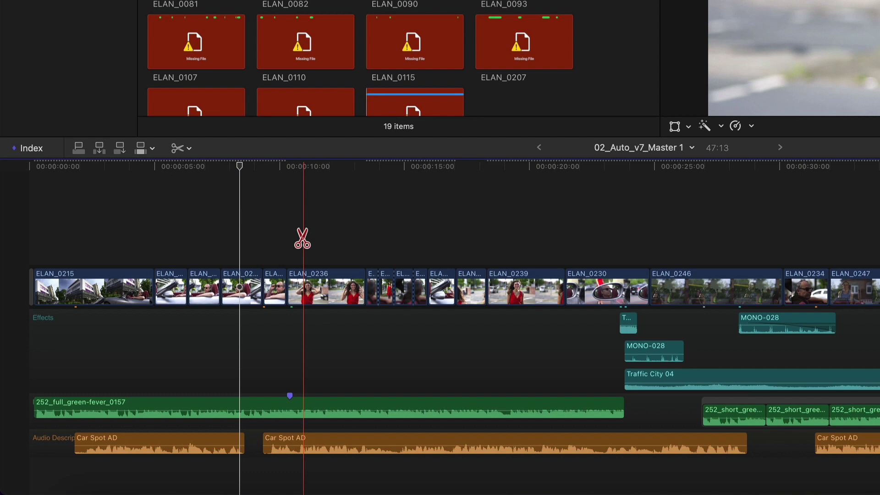
- Switch to the Select tool and blade the ELAN_0236 clip at the skimmer, at about 12 seconds
{"action": "left_click", "coordinate": [188, 148]}
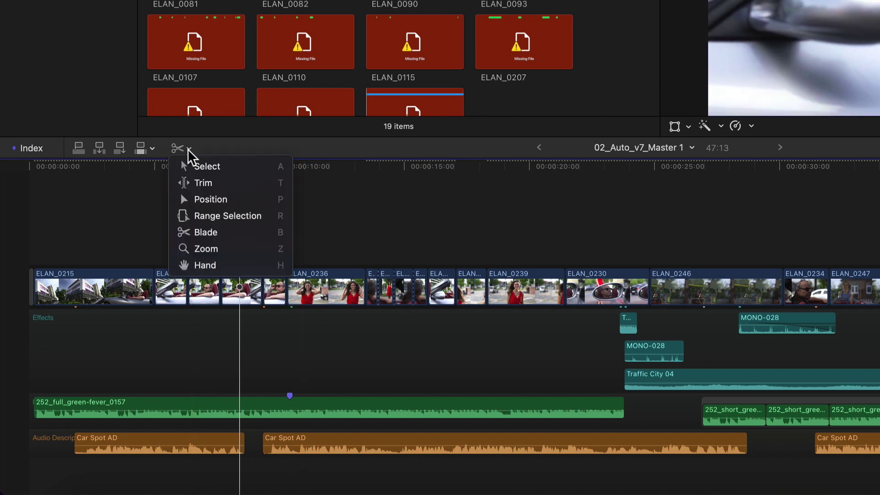
{"action": "left_click", "coordinate": [228, 165]}
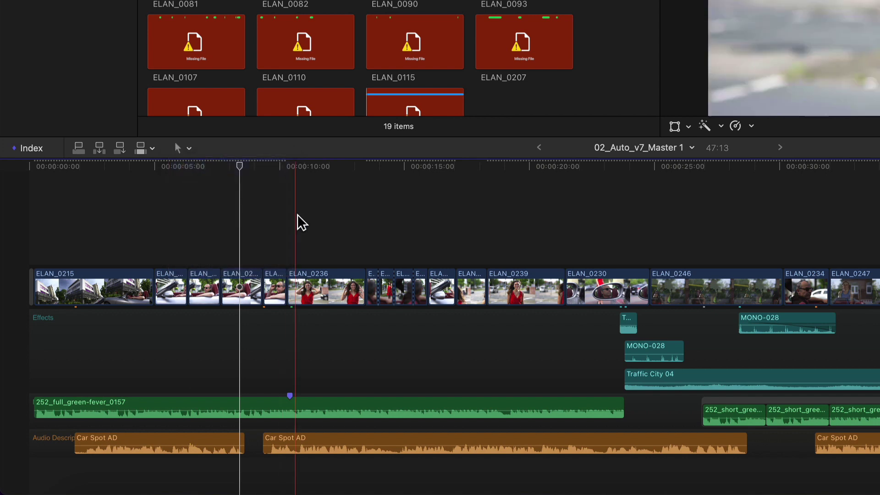
{"action": "key", "text": "super+b"}
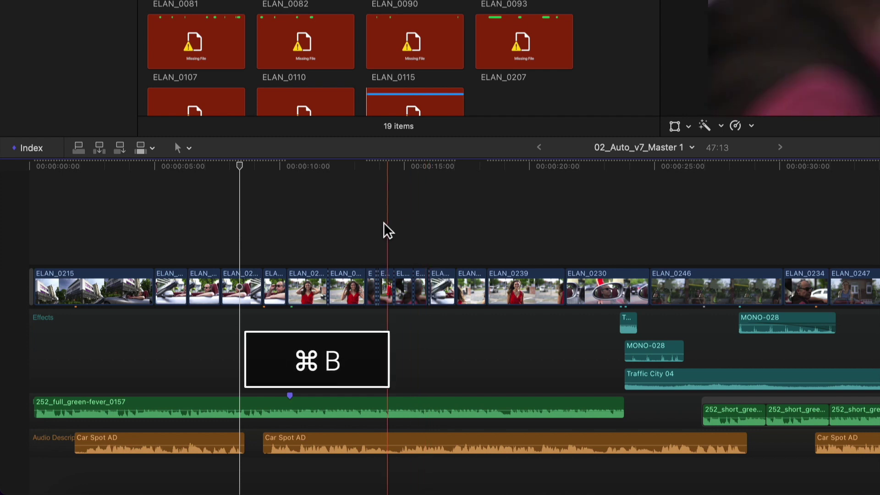
{"action": "key", "text": "super+b"}
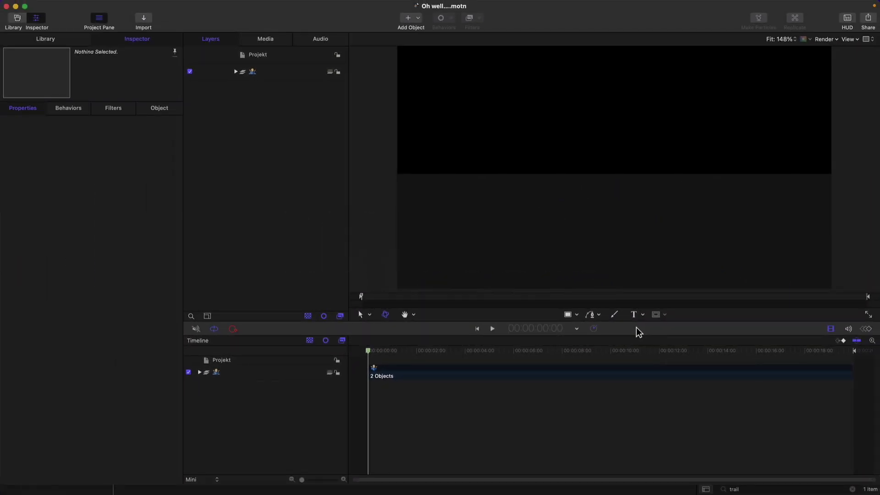
- Switch to Motion and play the "Oh well....motn" project
{"action": "key", "text": "space"}
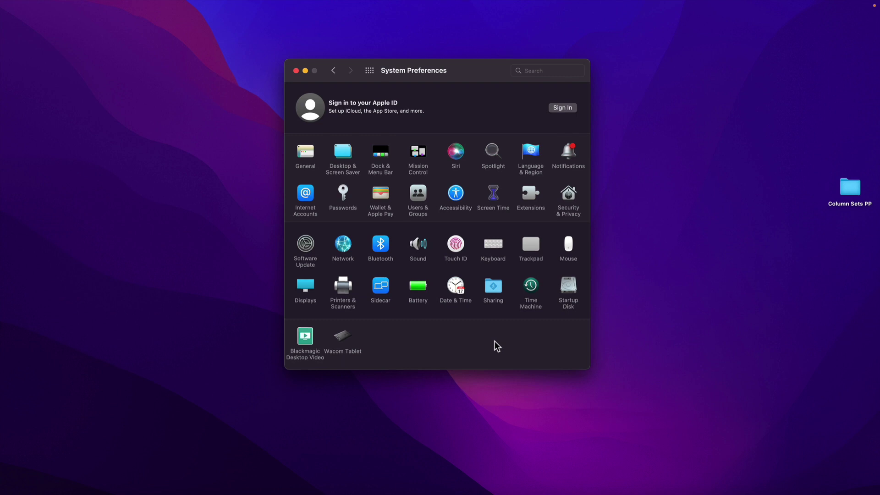
- In the System Preferences notification settings, allow notifications for Compressor and set its alert style to Alerts
{"action": "left_click", "coordinate": [599, 143]}
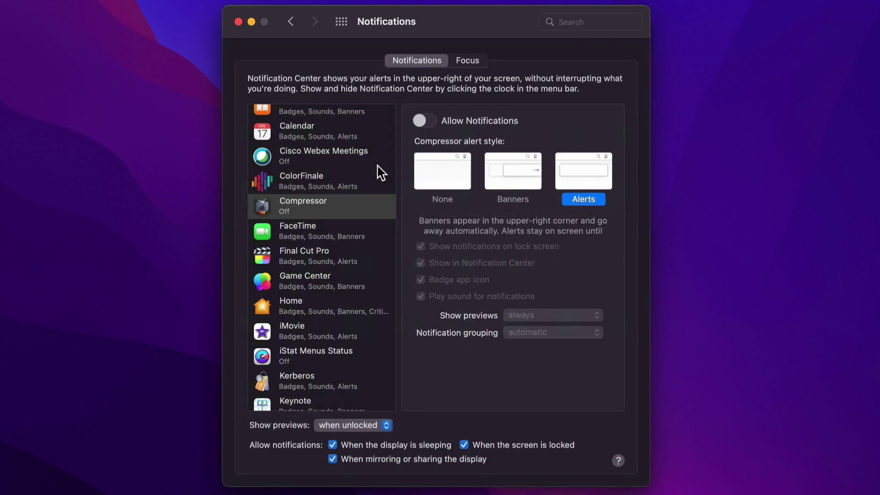
{"action": "left_click", "coordinate": [353, 205]}
{"action": "left_click", "coordinate": [447, 123]}
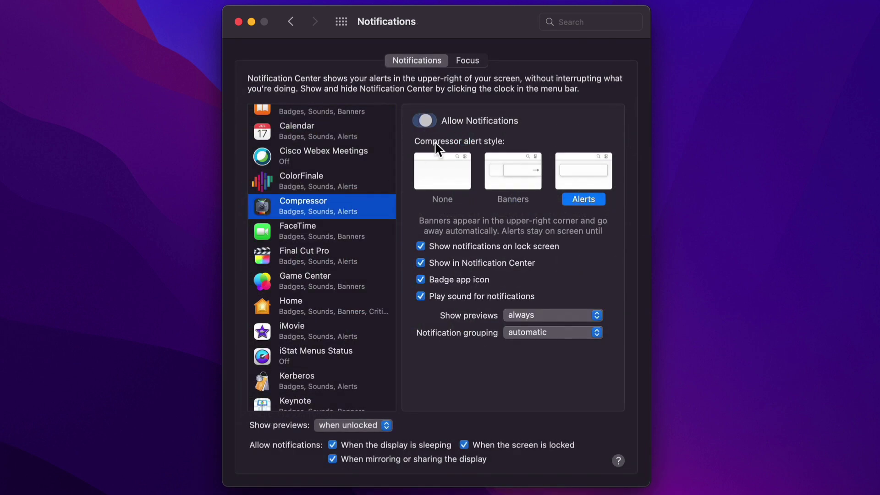
{"action": "left_click", "coordinate": [521, 172]}
{"action": "left_click", "coordinate": [430, 175]}
{"action": "left_click", "coordinate": [583, 174]}
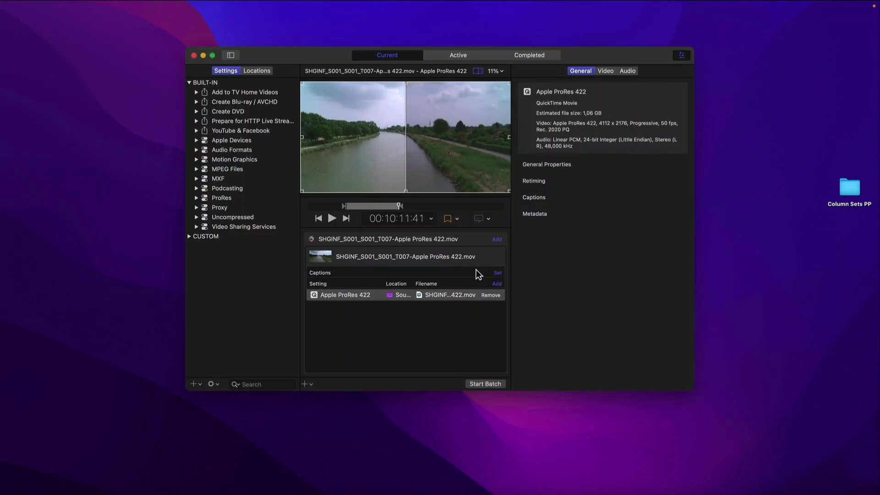
- Start the Compressor batch for the SHGINF_S001_S001_T007-Apple ProRes 422.mov job
{"action": "left_click", "coordinate": [485, 383]}
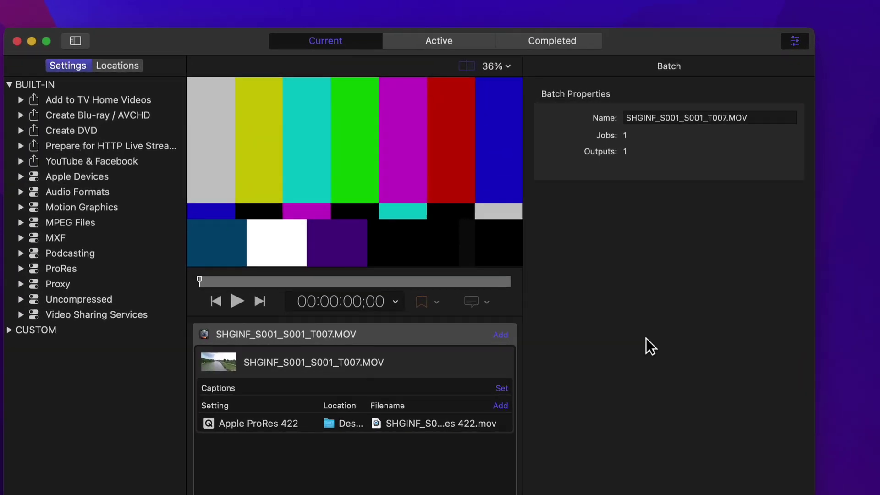
- Set the SHGINF_S001_S001_T007.MOV job's start timecode to 09:58:00:00 in its timing properties and start the batch
{"action": "left_click", "coordinate": [367, 402]}
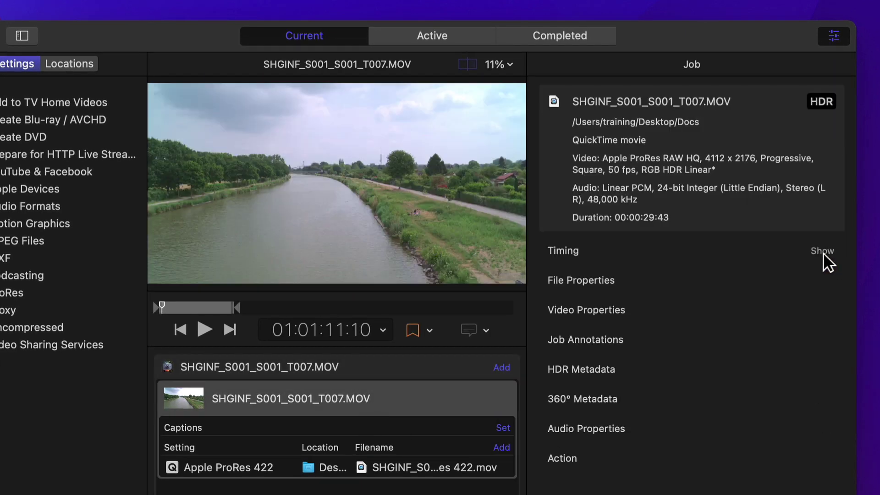
{"action": "left_click", "coordinate": [823, 251]}
{"action": "left_click", "coordinate": [692, 277]}
{"action": "type", "text": "09:58"}
{"action": "key", "text": "Return"}
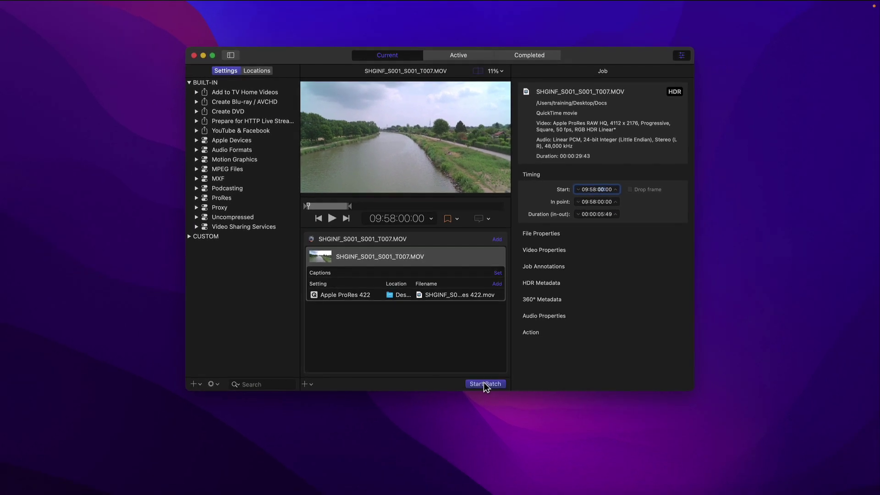
{"action": "left_click", "coordinate": [484, 383]}
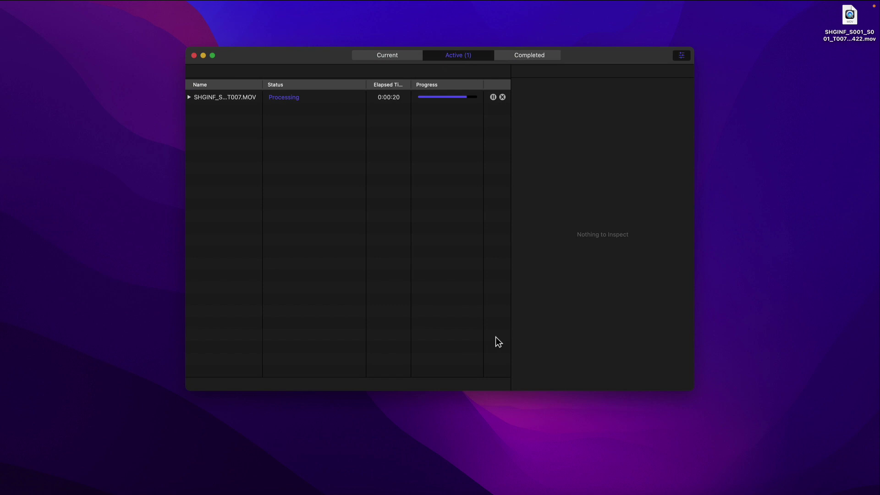
- Open the transcoded ProRes 422 movie from the desktop, change the player's time display and scrub through it briefly
{"action": "double_click", "coordinate": [848, 17]}
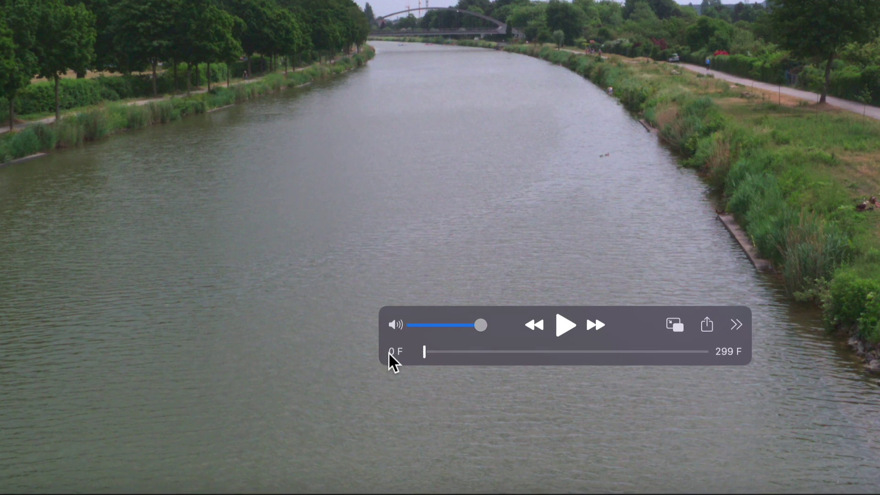
{"action": "left_click", "coordinate": [348, 409]}
{"action": "left_click", "coordinate": [398, 351]}
{"action": "left_click_drag", "start_coordinate": [464, 357], "coordinate": [446, 354]}
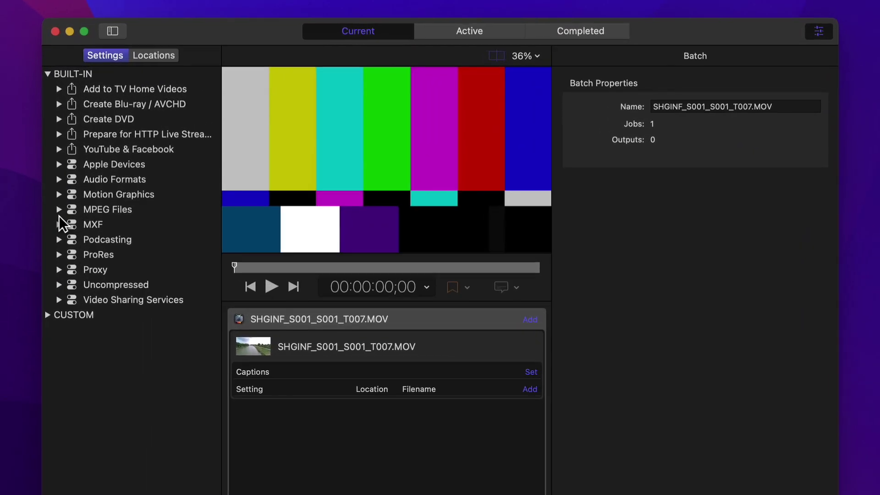
- Add the Animated Image (Large) setting to the SHGINF_S001_S001_T007.MOV job and set its image type to PNG
{"action": "left_click", "coordinate": [58, 196]}
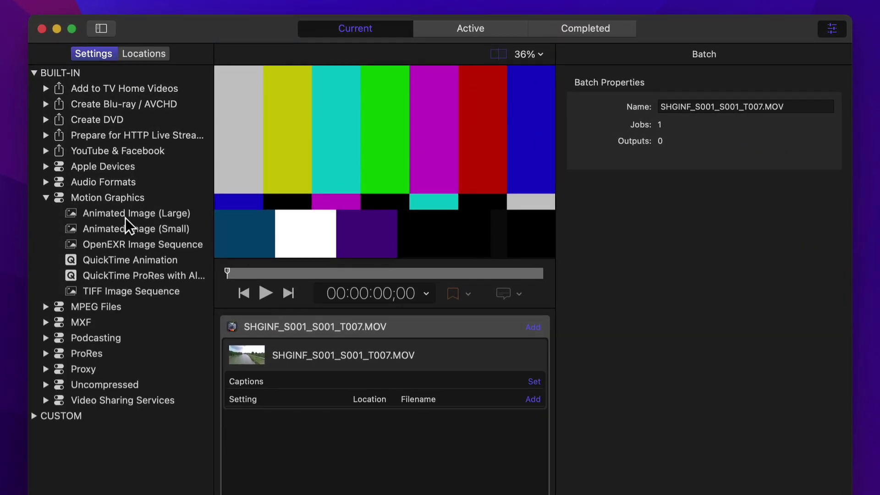
{"action": "left_click_drag", "start_coordinate": [125, 218], "coordinate": [324, 386]}
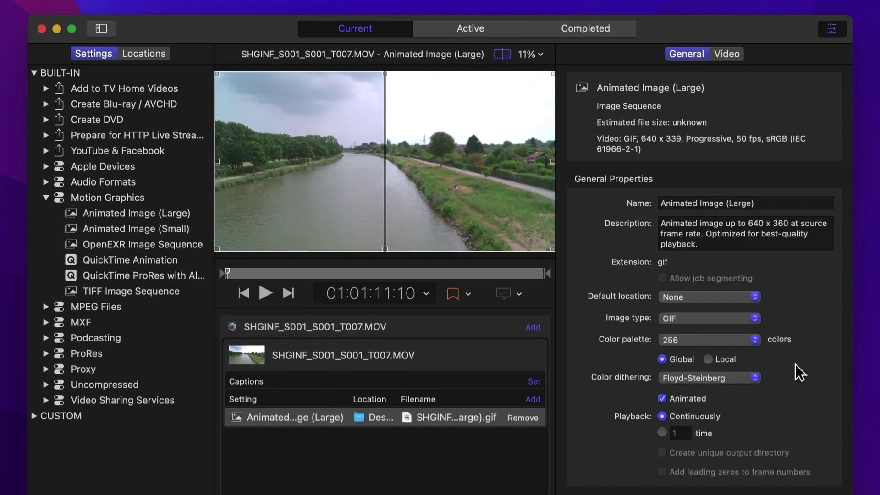
{"action": "left_click", "coordinate": [743, 318]}
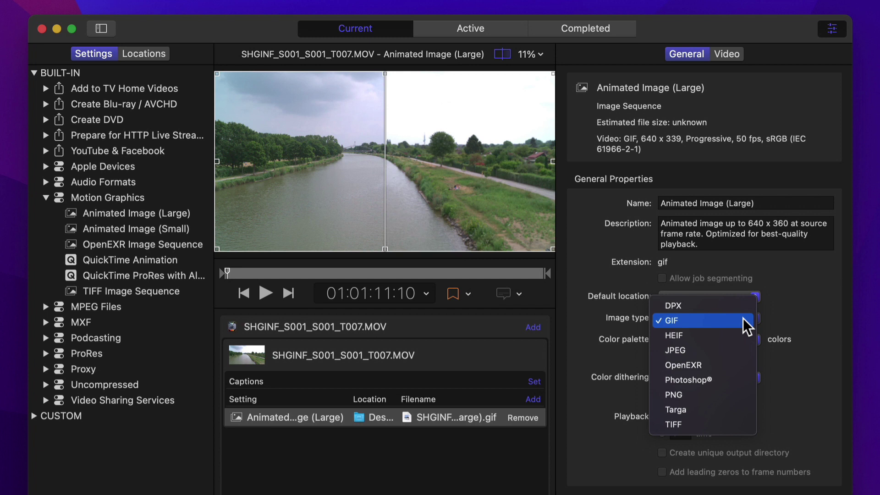
{"action": "left_click", "coordinate": [737, 394]}
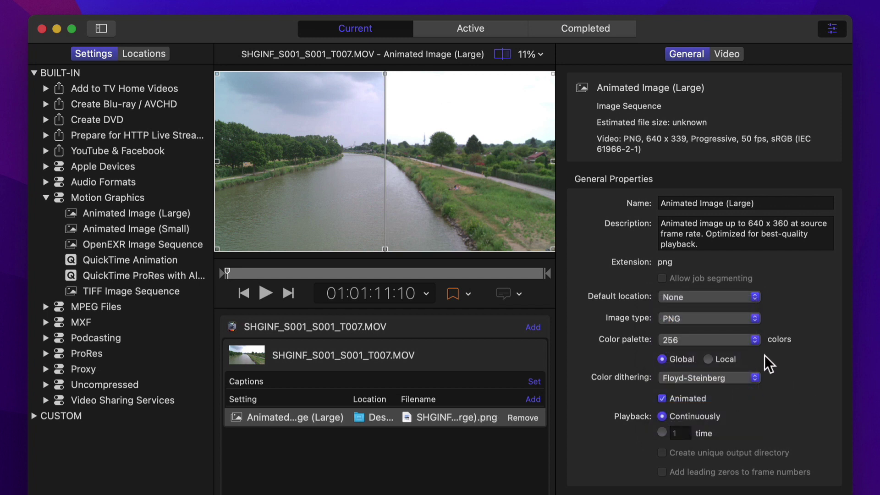
- Try the Not Indexed color palette and restore 256 colors with a Global palette and Floyd-Steinberg dithering
{"action": "left_click", "coordinate": [753, 340]}
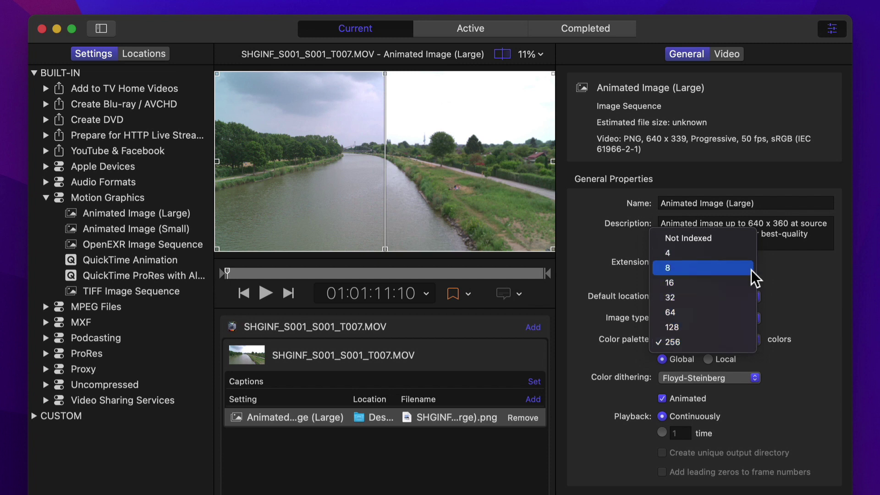
{"action": "left_click", "coordinate": [745, 236]}
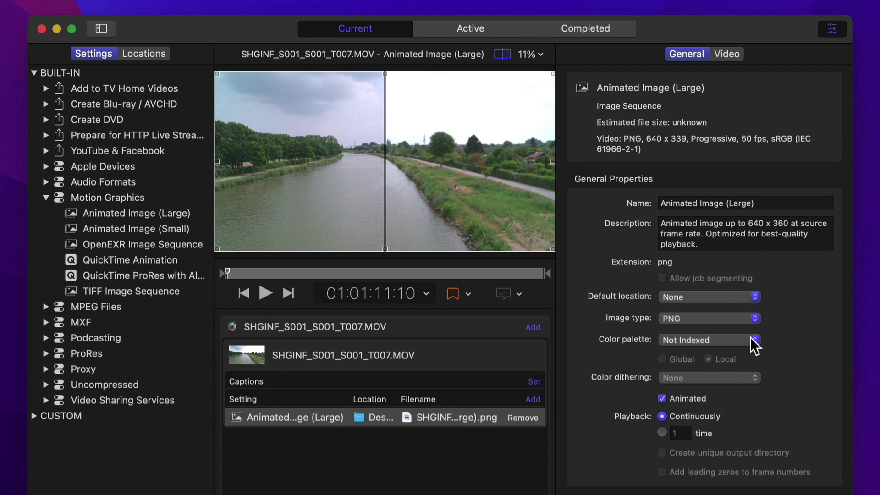
{"action": "left_click", "coordinate": [750, 337]}
{"action": "left_click", "coordinate": [741, 443]}
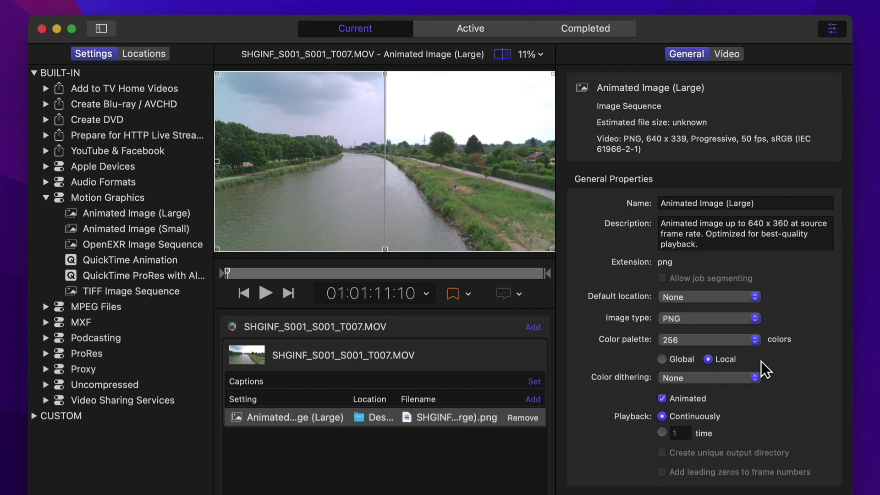
{"action": "left_click", "coordinate": [663, 359]}
{"action": "left_click", "coordinate": [757, 378]}
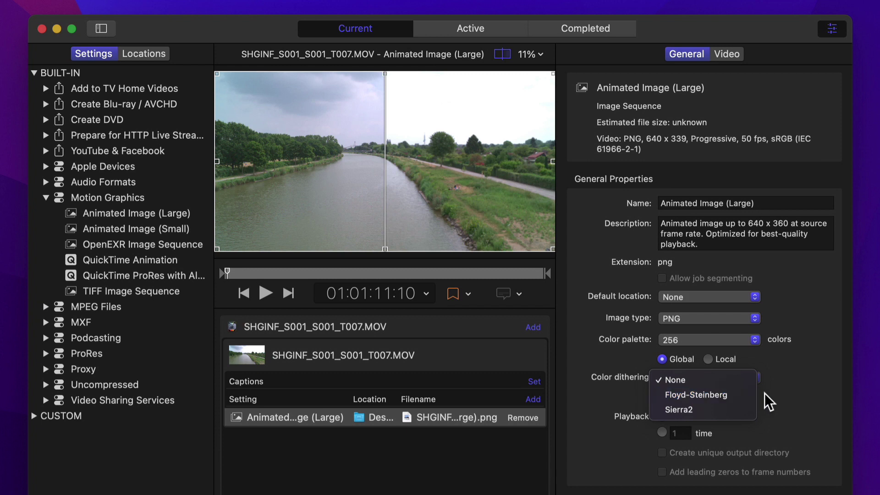
{"action": "left_click", "coordinate": [743, 394]}
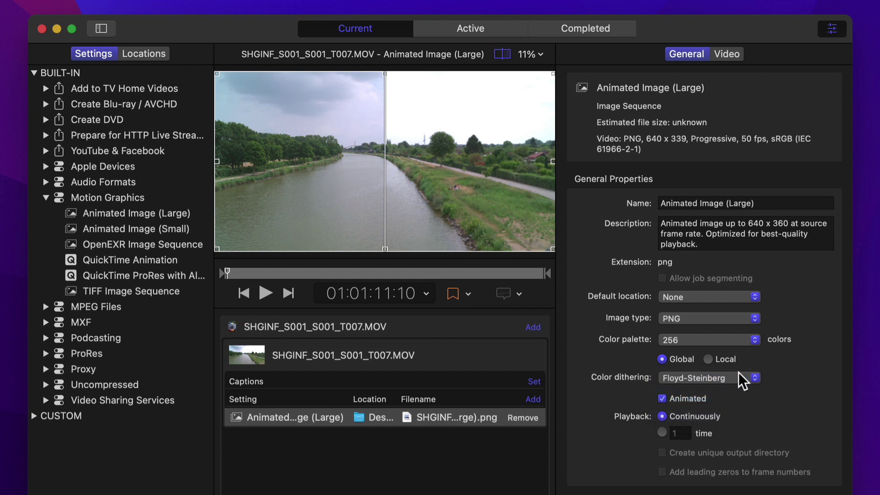
- Try None and Floyd-Steinberg as the color dithering and set it to Sierra2
{"action": "left_click", "coordinate": [739, 377]}
{"action": "left_click", "coordinate": [738, 364]}
{"action": "left_click", "coordinate": [749, 380]}
{"action": "left_click", "coordinate": [747, 393]}
{"action": "left_click", "coordinate": [746, 384]}
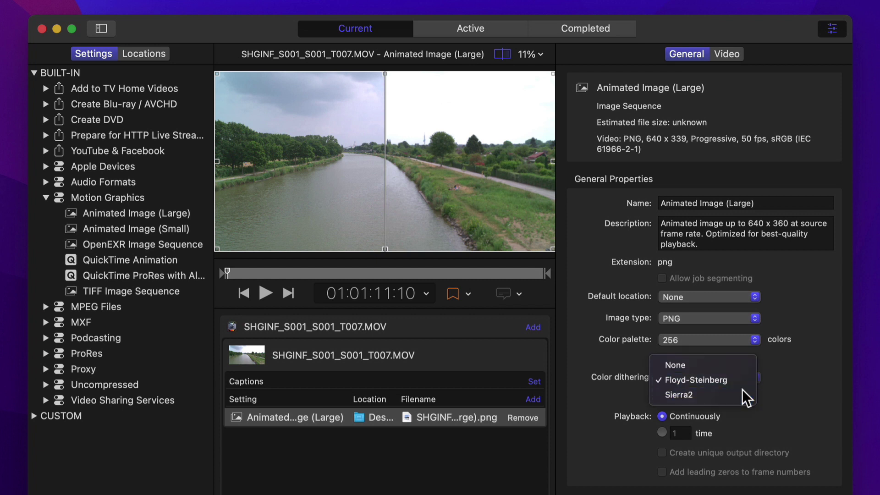
{"action": "left_click", "coordinate": [743, 394]}
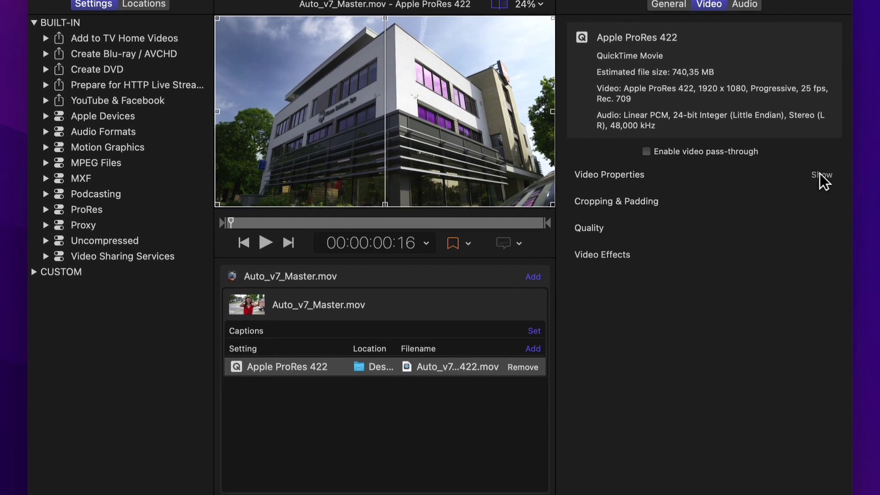
- Set the frame size of the Auto_v7_Master.mov Apple ProRes 422 output to the vertical "Up to 1080 x 1920"
{"action": "left_click", "coordinate": [820, 229]}
{"action": "left_click", "coordinate": [709, 252]}
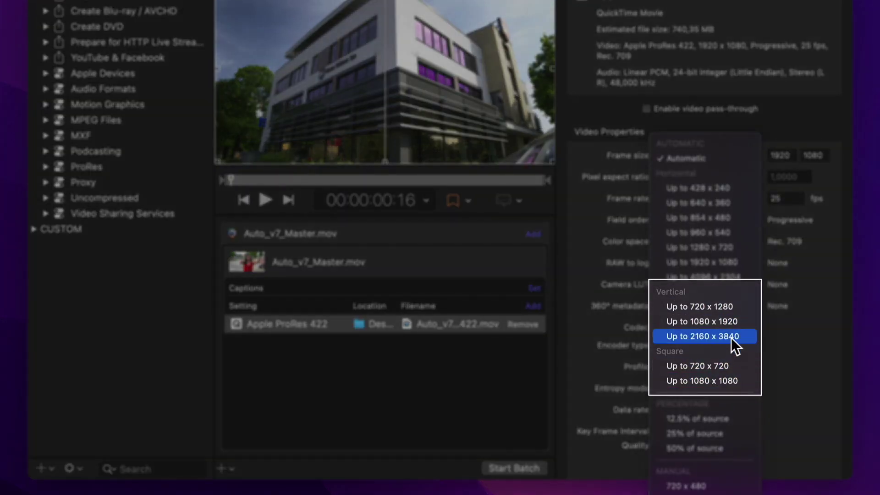
{"action": "left_click", "coordinate": [734, 321]}
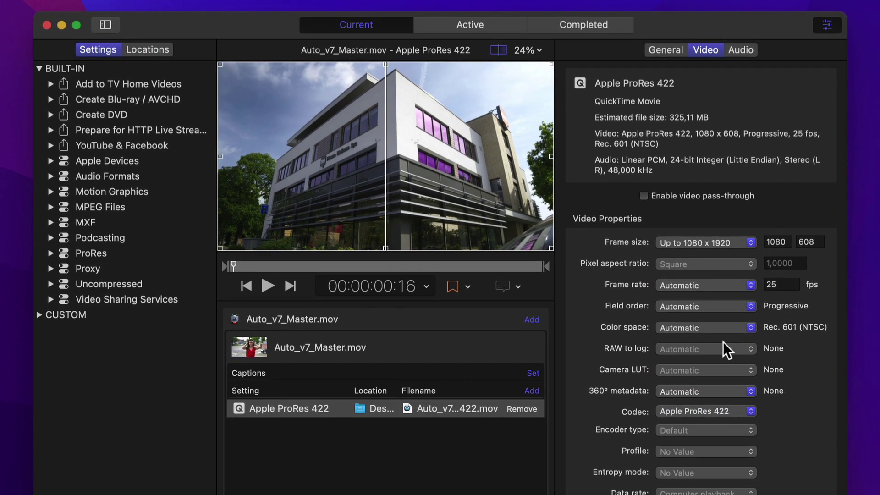
- Try the square "Up to 1080 x 1080" frame size and switch back to "Up to 1080 x 1920"
{"action": "left_click", "coordinate": [716, 244]}
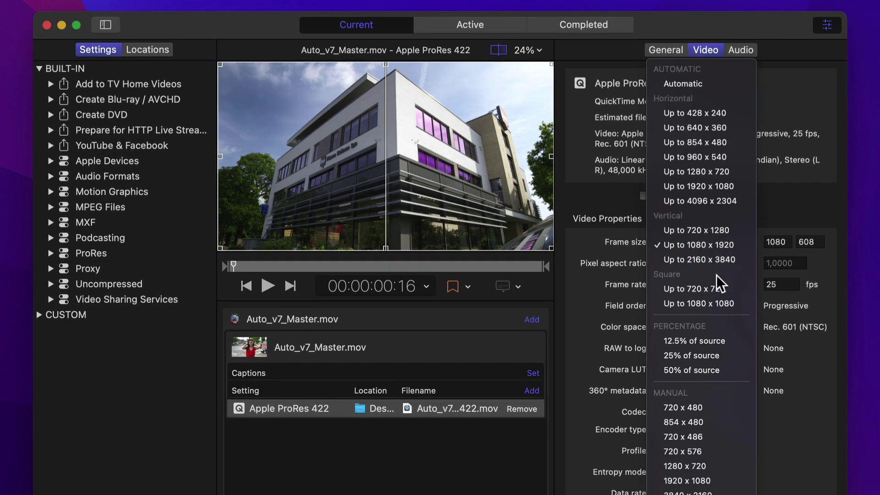
{"action": "left_click", "coordinate": [714, 303]}
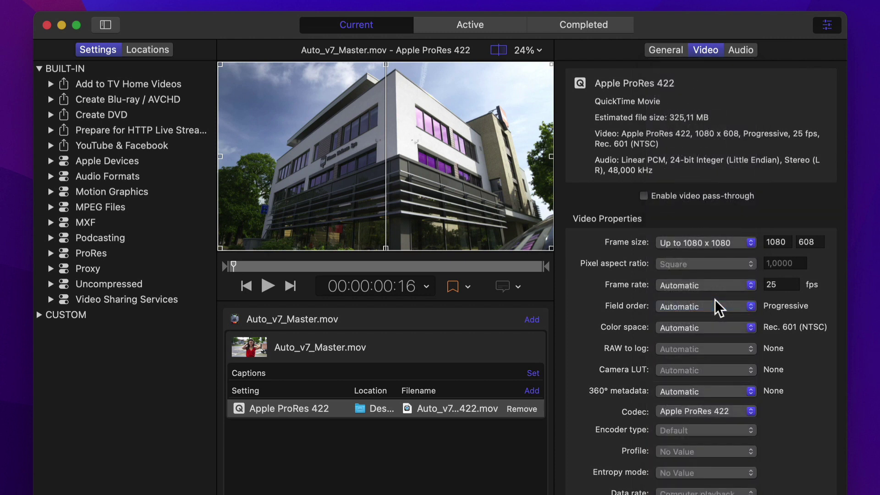
{"action": "left_click", "coordinate": [714, 245]}
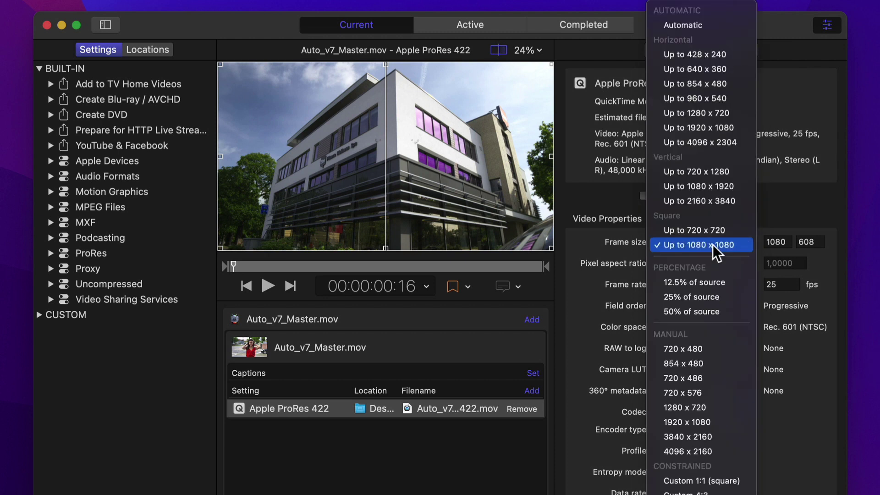
{"action": "left_click", "coordinate": [710, 185]}
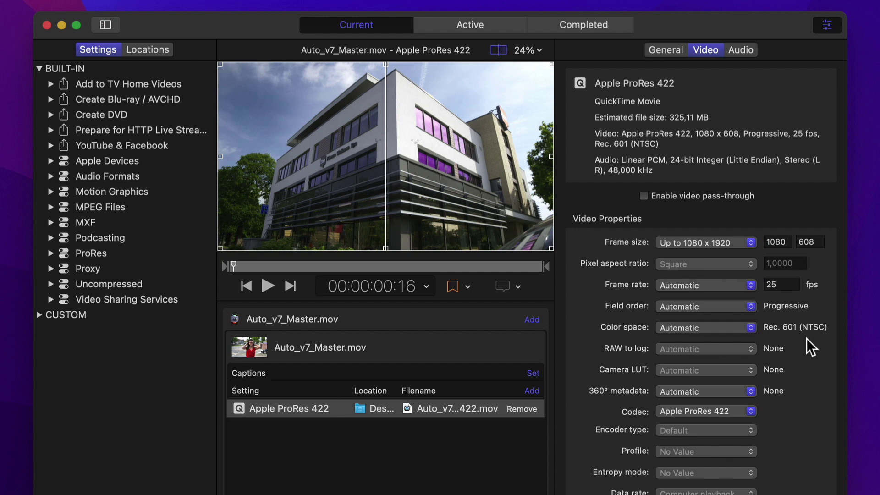
- Preview the frame at 00:00:02:14, show the Cropping & Padding settings and set the output's cropping to 9 x 16 (1:1.78)
{"action": "left_click_drag", "start_coordinate": [234, 265], "coordinate": [253, 264]}
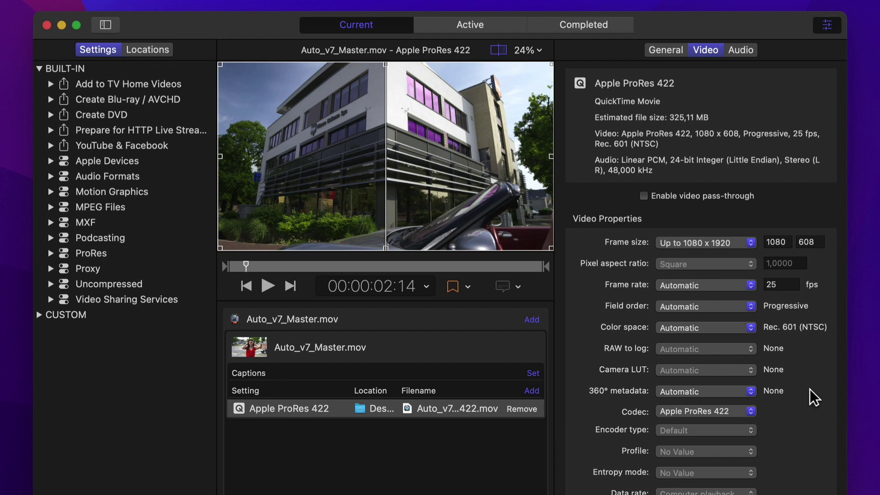
{"action": "scroll", "coordinate": [810, 389], "scroll_direction": "down", "scroll_amount": 5}
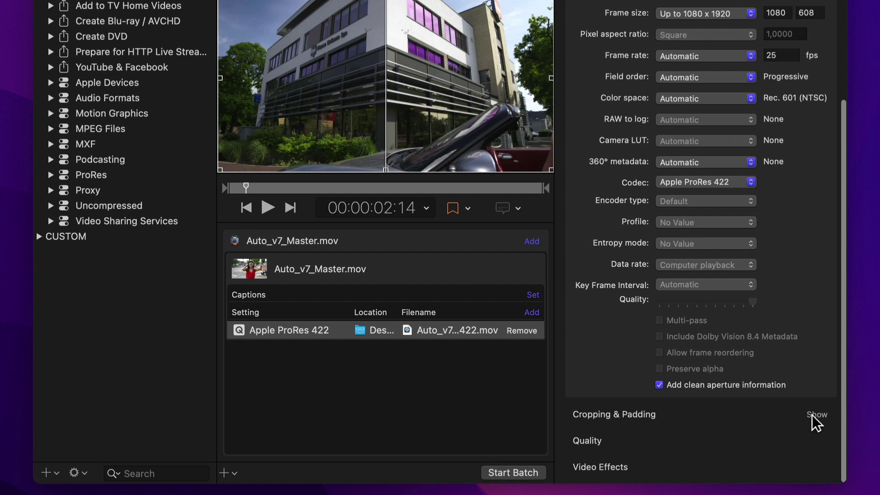
{"action": "left_click", "coordinate": [812, 414]}
{"action": "scroll", "coordinate": [796, 413], "scroll_direction": "down", "scroll_amount": 5}
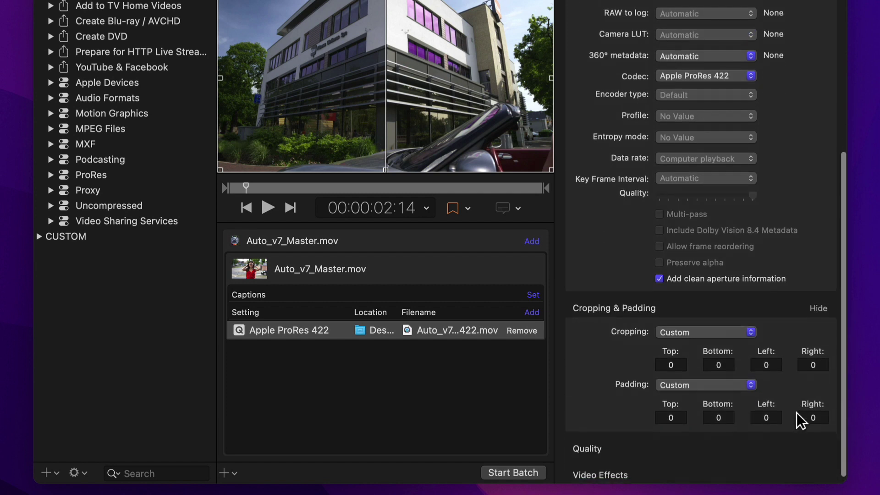
{"action": "left_click", "coordinate": [725, 337]}
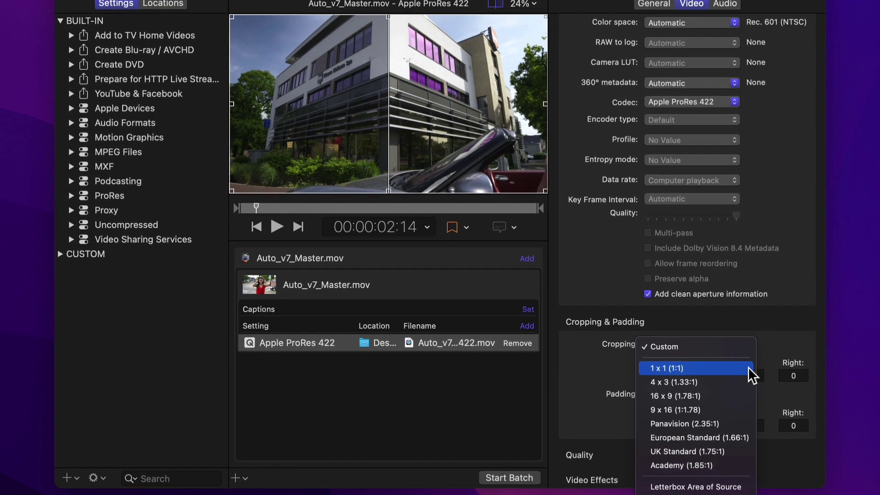
{"action": "left_click", "coordinate": [735, 410]}
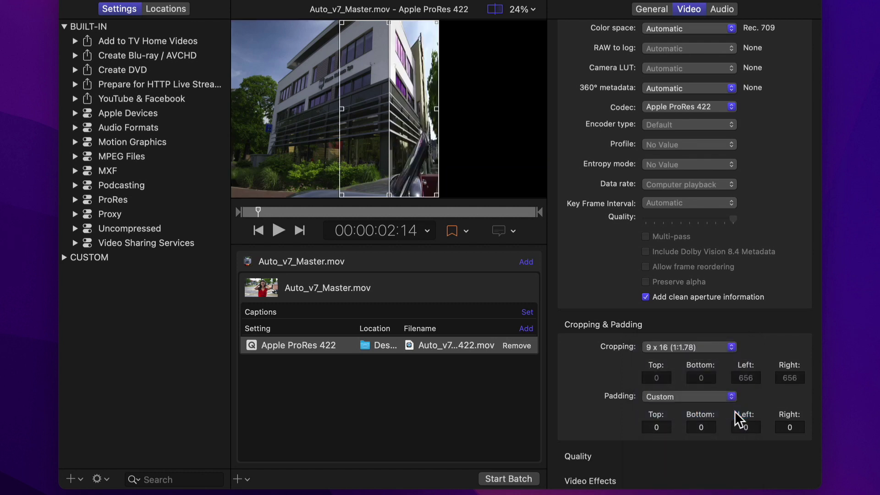
- Set the output's cropping to 1 x 1 (1:1) and preview the square framing at 00:00:07:14
{"action": "left_click", "coordinate": [703, 347]}
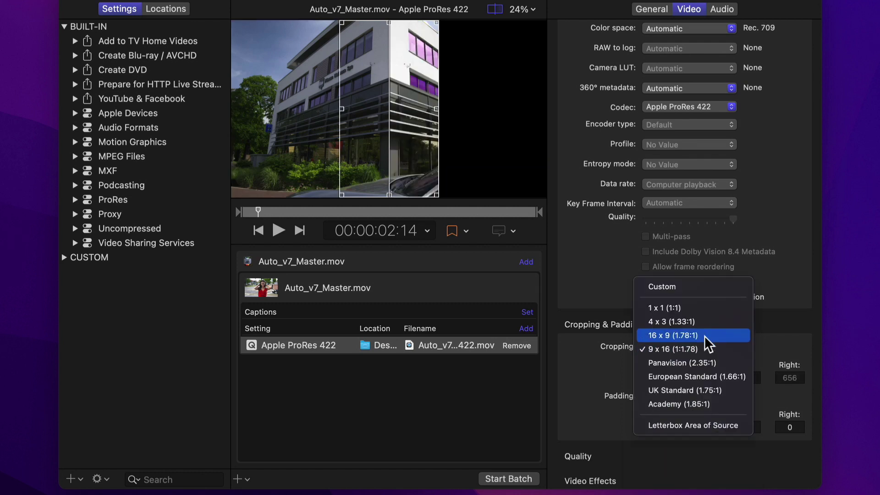
{"action": "left_click", "coordinate": [705, 304]}
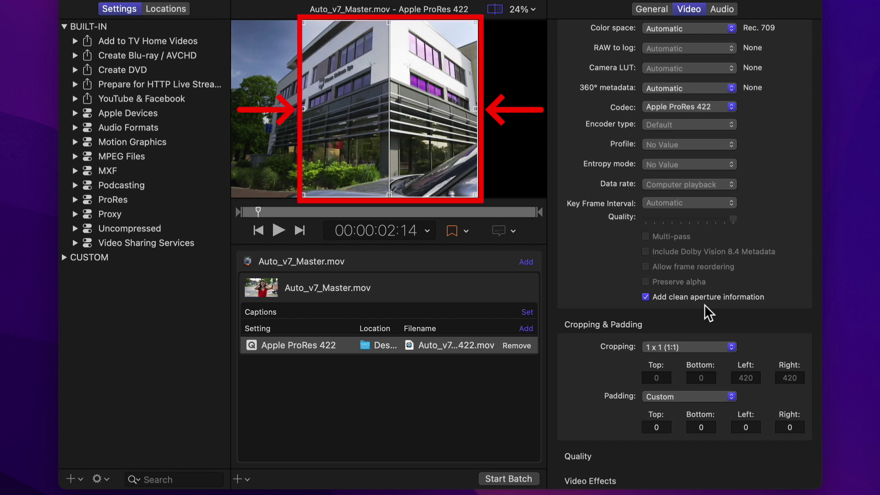
{"action": "left_click_drag", "start_coordinate": [258, 212], "coordinate": [293, 211]}
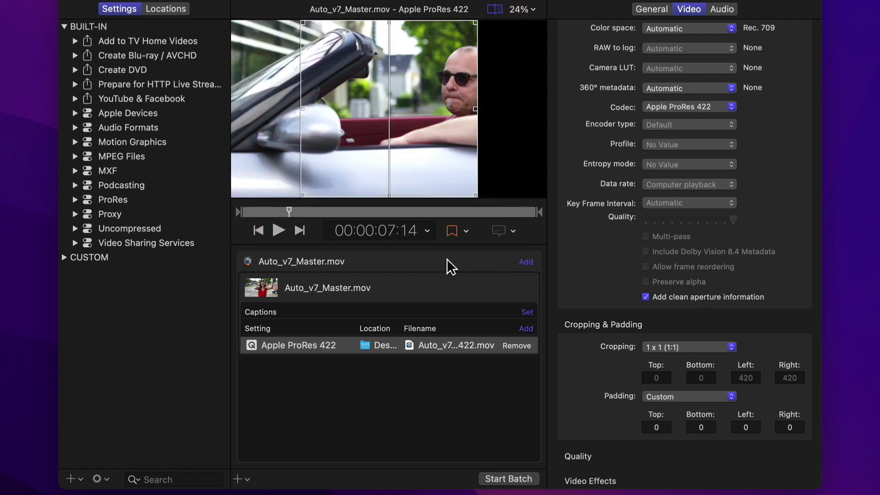
- Switch the cropping back to 9 x 16 (1:1.78) and preview the vertical framing at 00:00:15:18
{"action": "left_click", "coordinate": [672, 347]}
{"action": "left_click", "coordinate": [677, 386]}
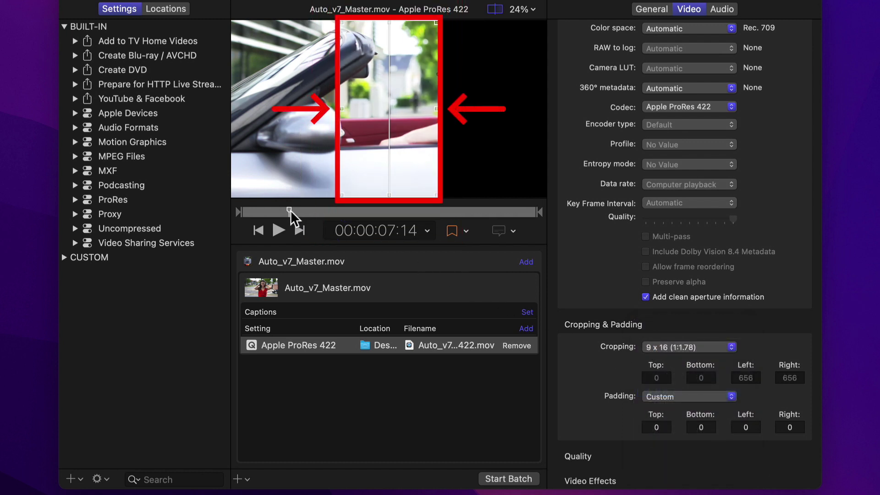
{"action": "left_click_drag", "start_coordinate": [290, 210], "coordinate": [344, 213]}
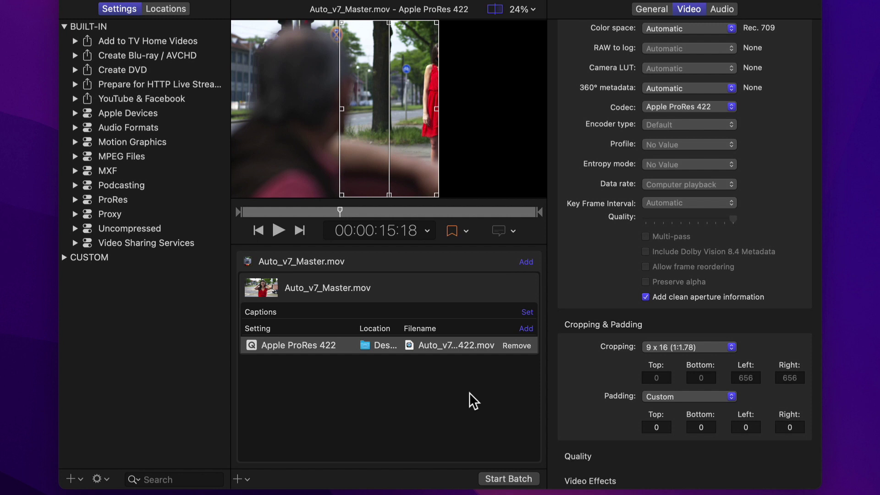
- Return the cropping to 1 x 1 (1:1) and open the cropping choices again
{"action": "left_click", "coordinate": [703, 348]}
{"action": "left_click", "coordinate": [660, 307]}
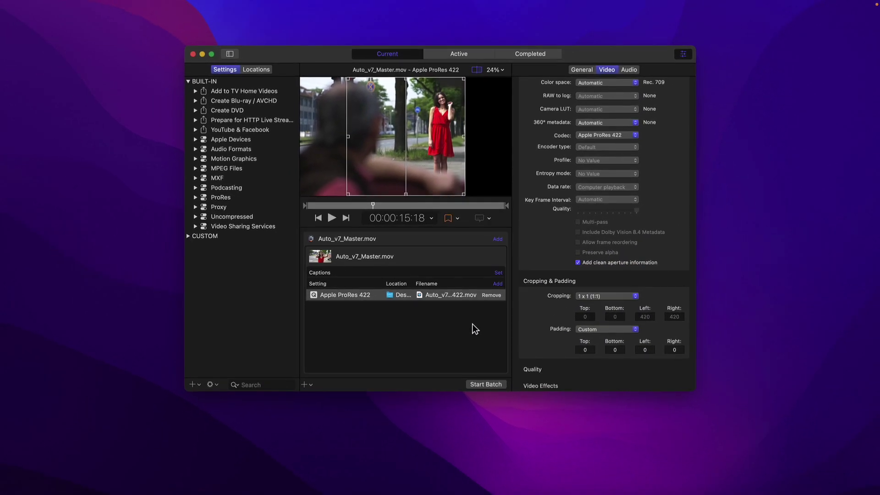
{"action": "left_click", "coordinate": [593, 300]}
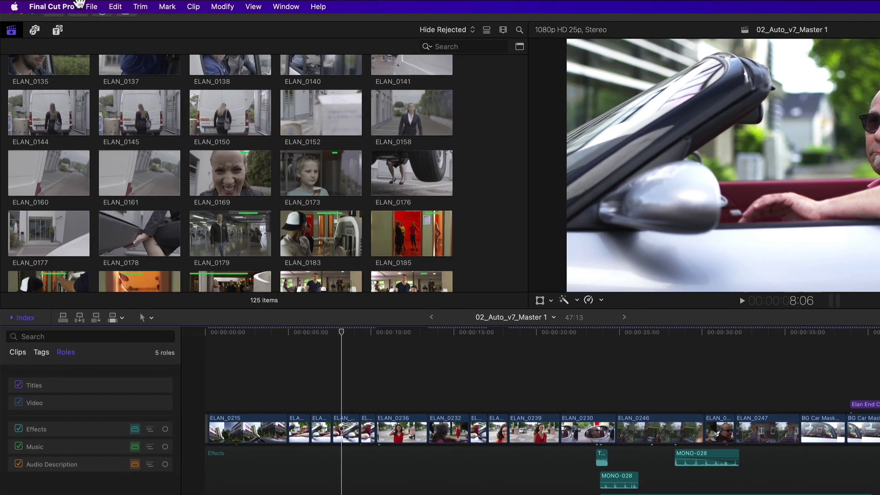
- In Final Cut Pro, view the Send to Compressor options for the 02_Auto_v7_Master 1 project and close them
{"action": "left_click", "coordinate": [77, 6]}
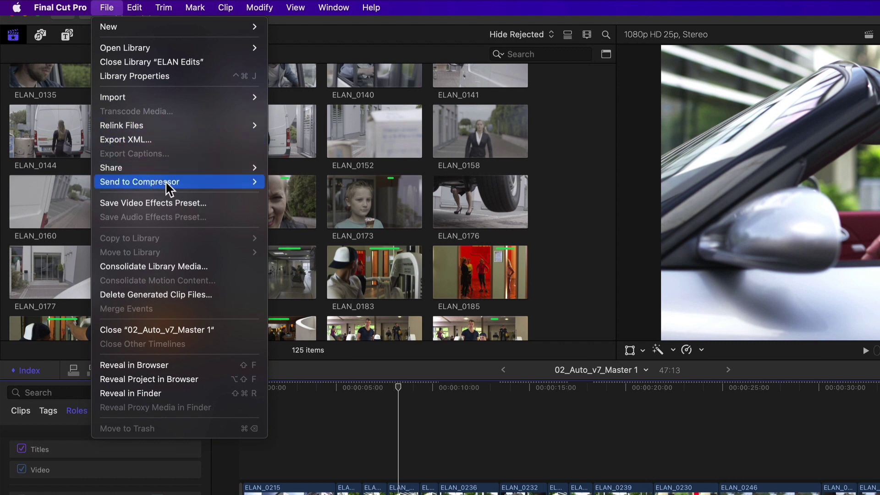
{"action": "mouse_move", "coordinate": [166, 182]}
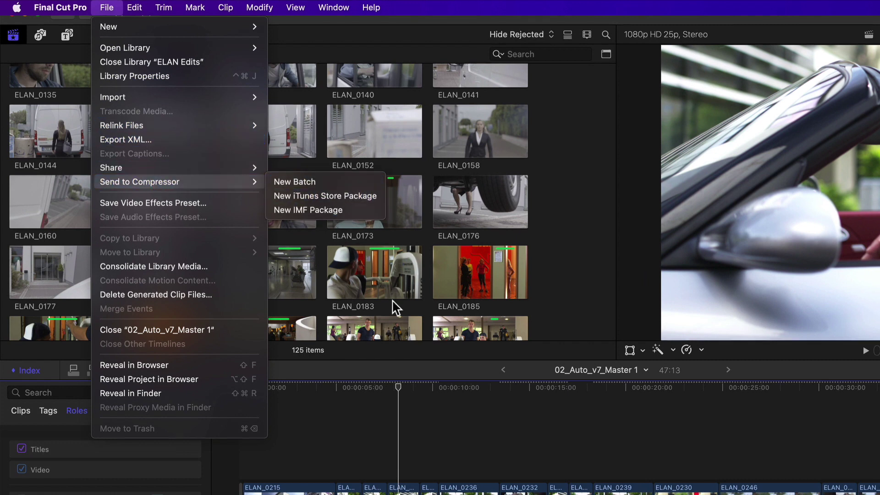
{"action": "key", "text": "Escape"}
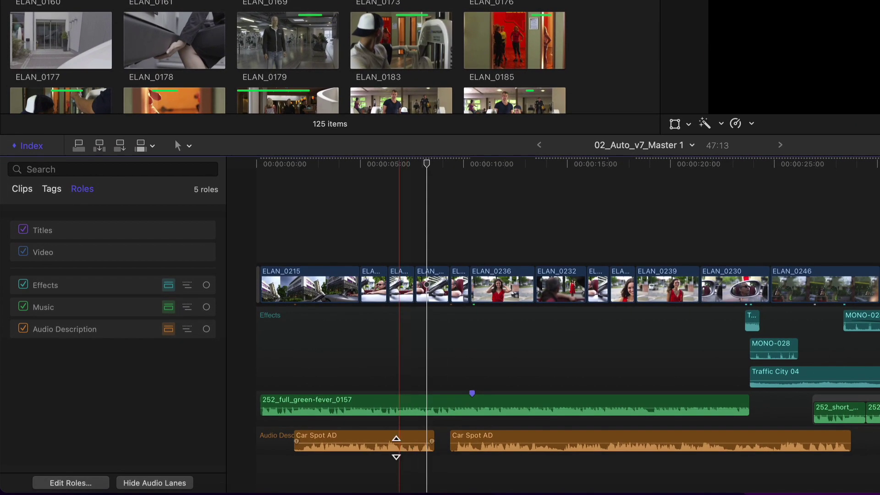
- Select both Car Spot AD clips in the timeline, disable them and enable them again
{"action": "left_click_drag", "start_coordinate": [361, 468], "coordinate": [879, 439]}
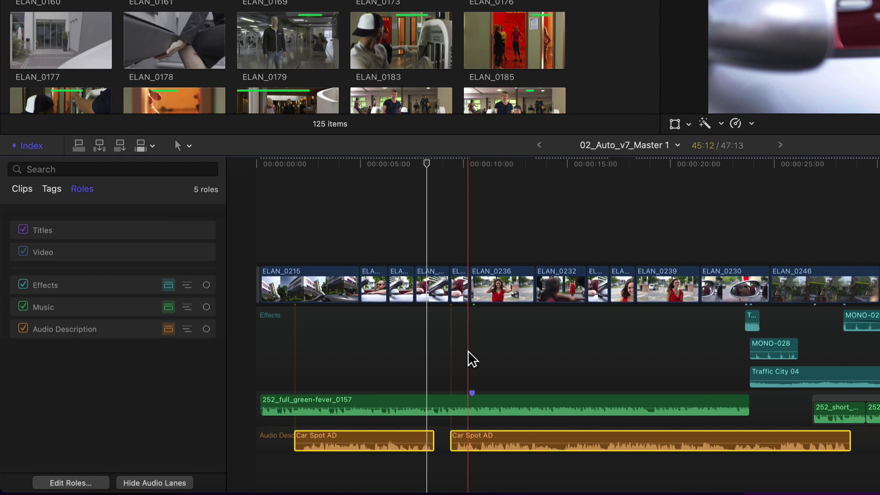
{"action": "key", "text": "v"}
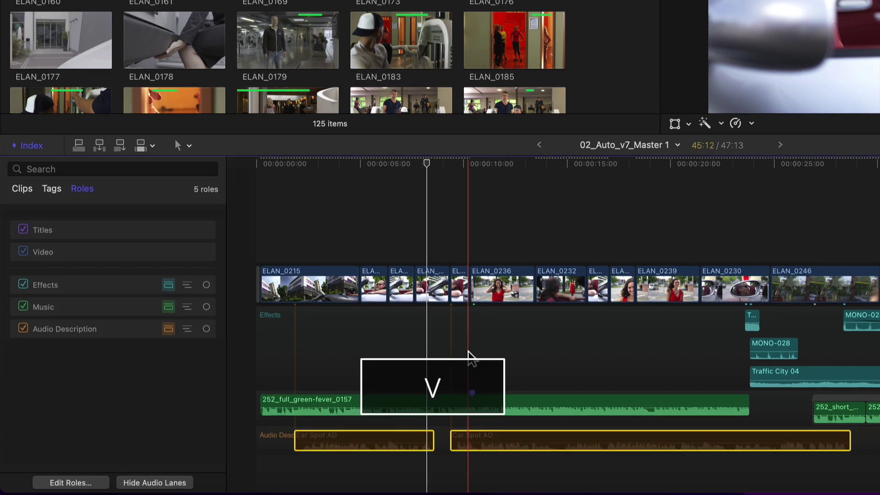
{"action": "key", "text": "v"}
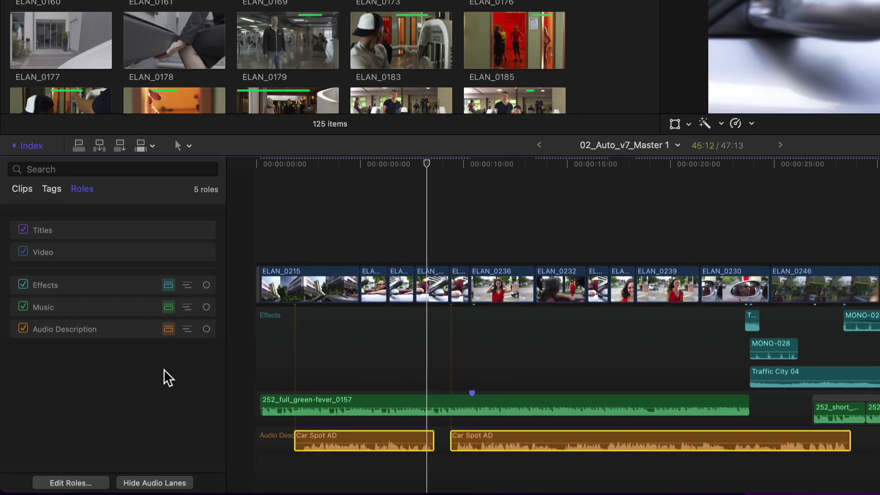
- Turn off the Audio Description role, review the settings and included roles of an Export File share, and cancel it
{"action": "left_click", "coordinate": [23, 329]}
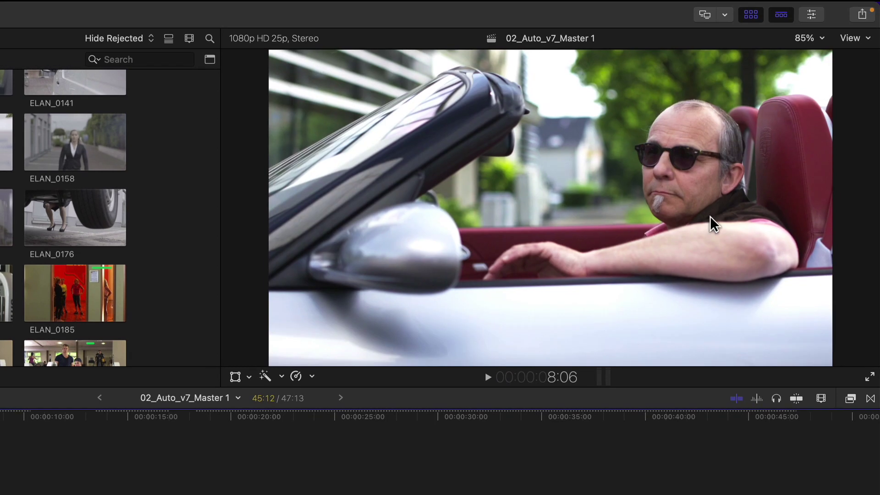
{"action": "left_click", "coordinate": [862, 15]}
{"action": "left_click", "coordinate": [827, 71]}
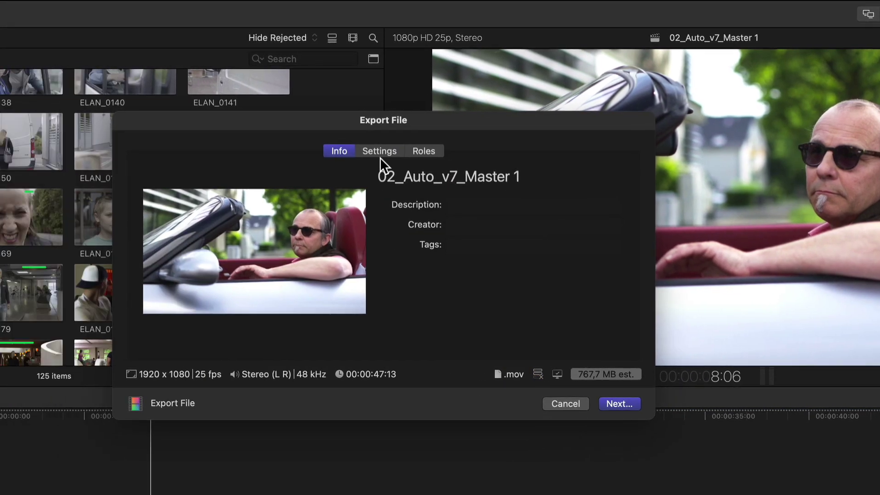
{"action": "left_click", "coordinate": [381, 151]}
{"action": "left_click", "coordinate": [587, 204]}
{"action": "left_click", "coordinate": [587, 205]}
{"action": "left_click", "coordinate": [480, 150]}
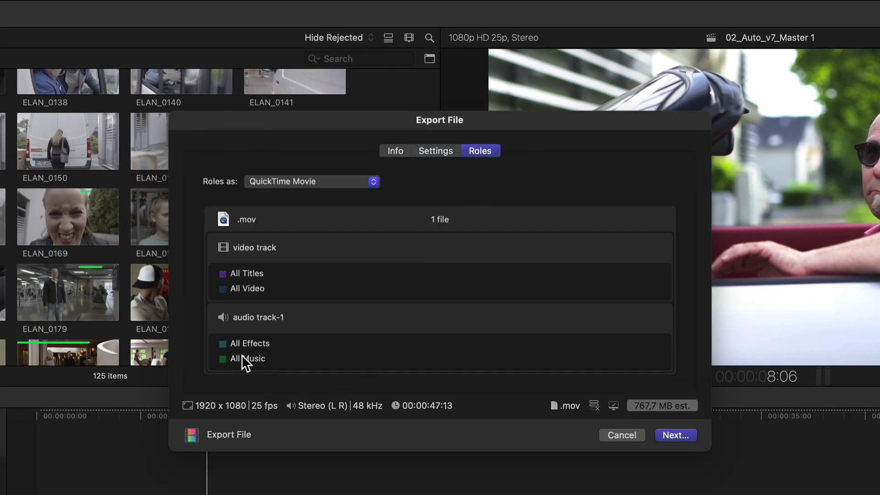
{"action": "left_click", "coordinate": [622, 435]}
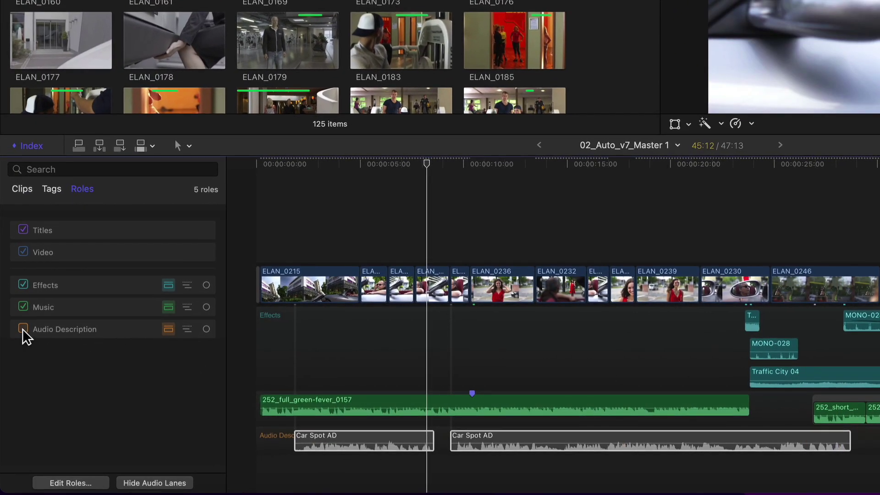
- Turn the Audio Description role back on and set up an Audio Only export of the project, checking its format and roles
{"action": "left_click", "coordinate": [23, 328]}
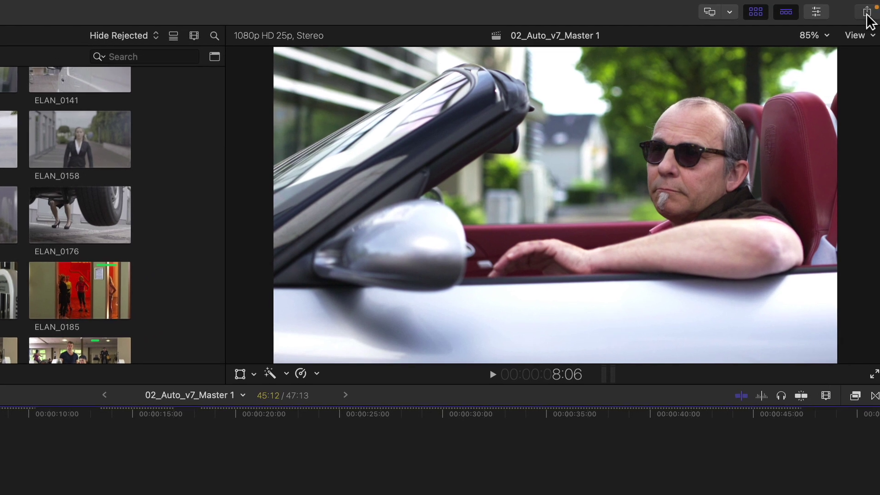
{"action": "left_click", "coordinate": [867, 13]}
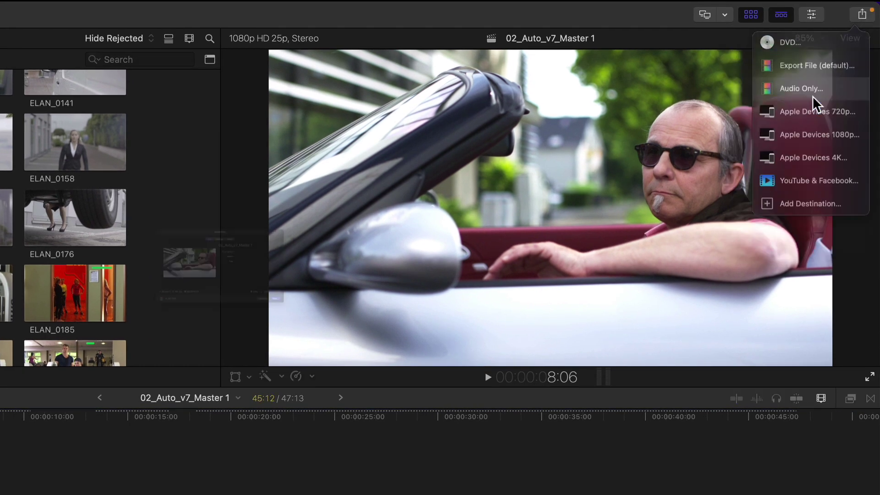
{"action": "left_click", "coordinate": [814, 97]}
{"action": "left_click", "coordinate": [416, 150]}
{"action": "left_click", "coordinate": [572, 203]}
{"action": "left_click", "coordinate": [576, 203]}
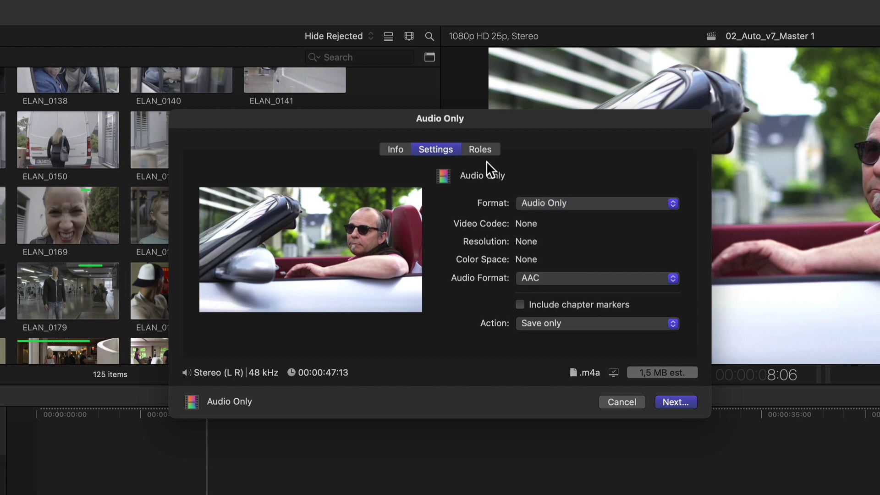
{"action": "left_click", "coordinate": [481, 152]}
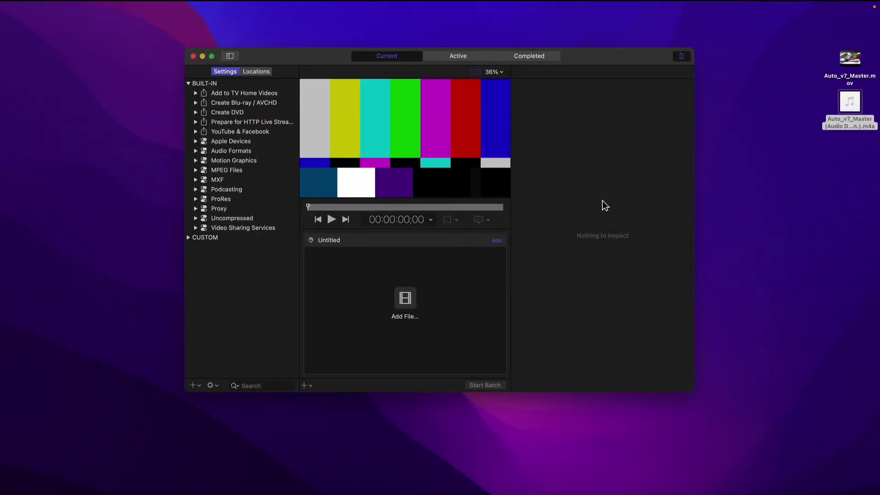
- Switch to Compressor and add Auto_v7_Master.mov from the desktop to the empty batch
{"action": "left_click", "coordinate": [850, 59]}
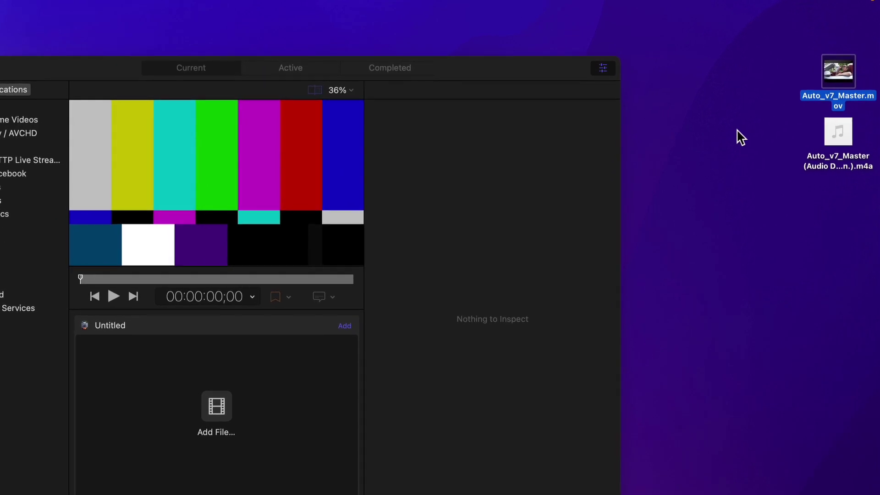
{"action": "left_click", "coordinate": [825, 137]}
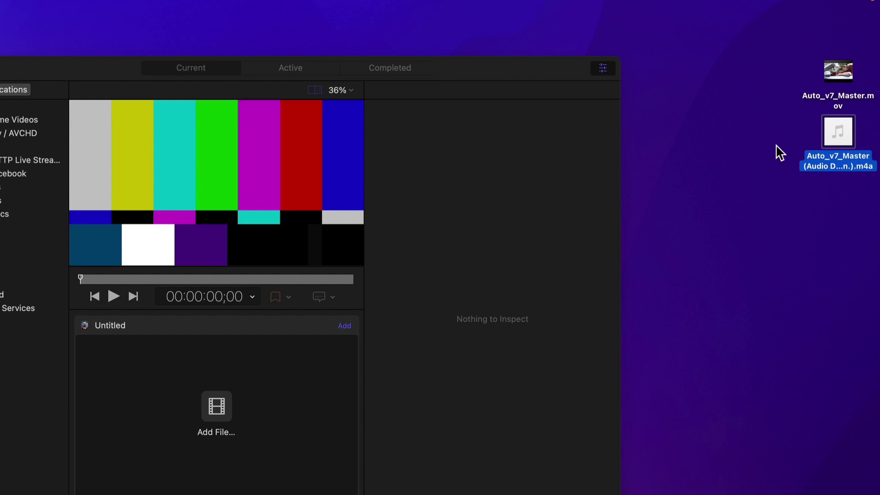
{"action": "left_click_drag", "start_coordinate": [825, 87], "coordinate": [239, 396]}
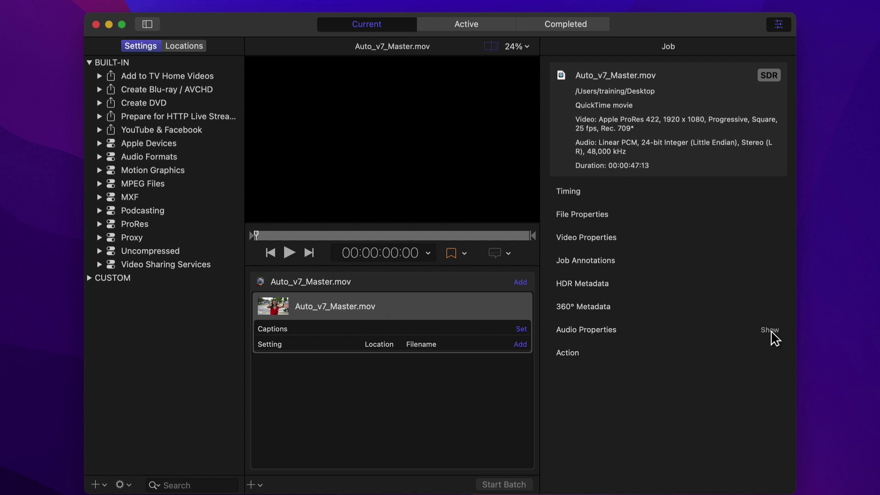
- In the job's Audio Properties, import Auto_v7_Master (Audio Description.).m4a as descriptive audio and enable its AD stereo track
{"action": "left_click", "coordinate": [771, 331]}
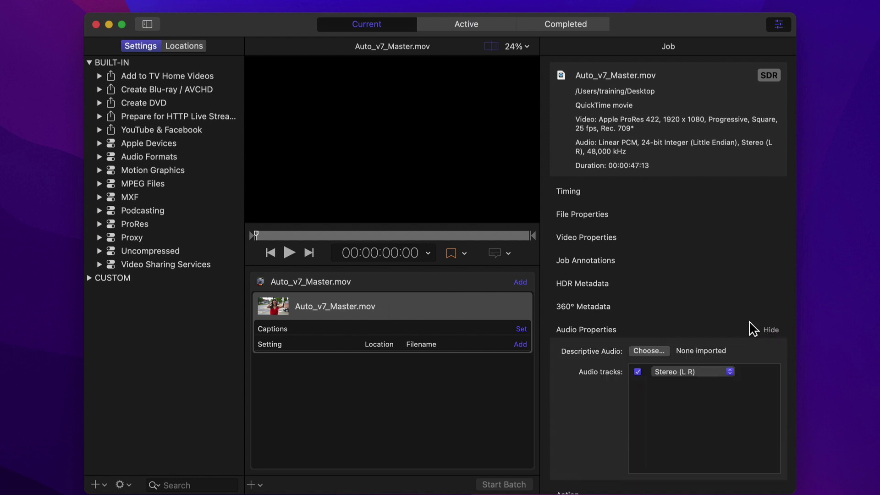
{"action": "scroll", "coordinate": [752, 328], "scroll_direction": "down", "scroll_amount": 1}
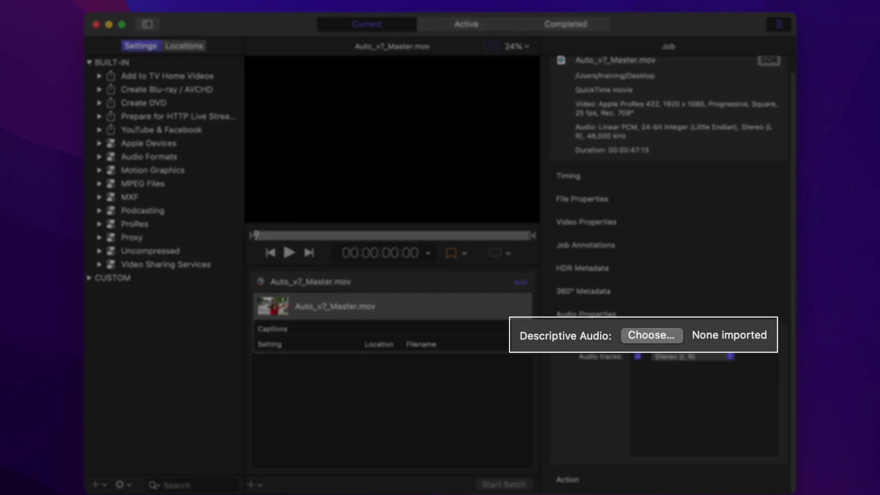
{"action": "left_click", "coordinate": [601, 338]}
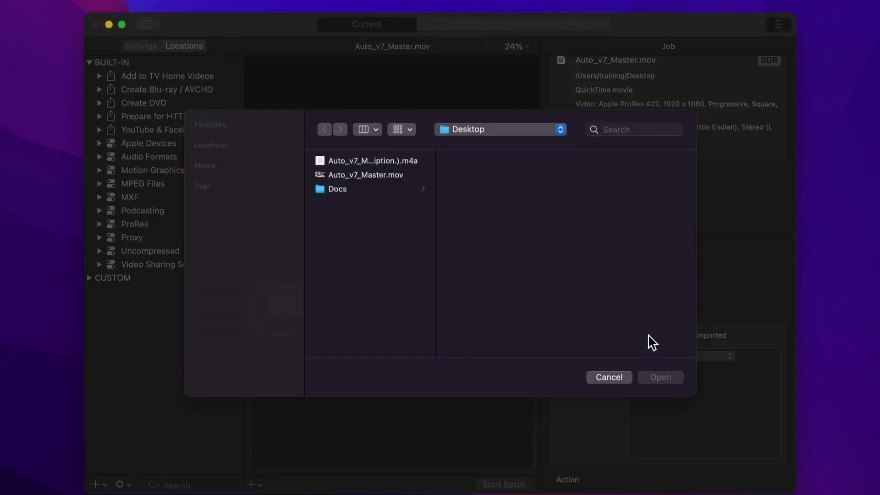
{"action": "left_click", "coordinate": [375, 160]}
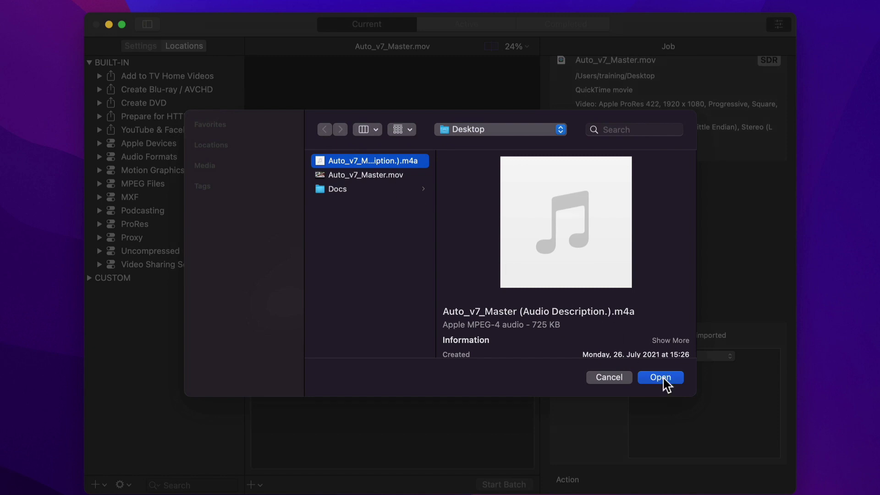
{"action": "left_click", "coordinate": [663, 378]}
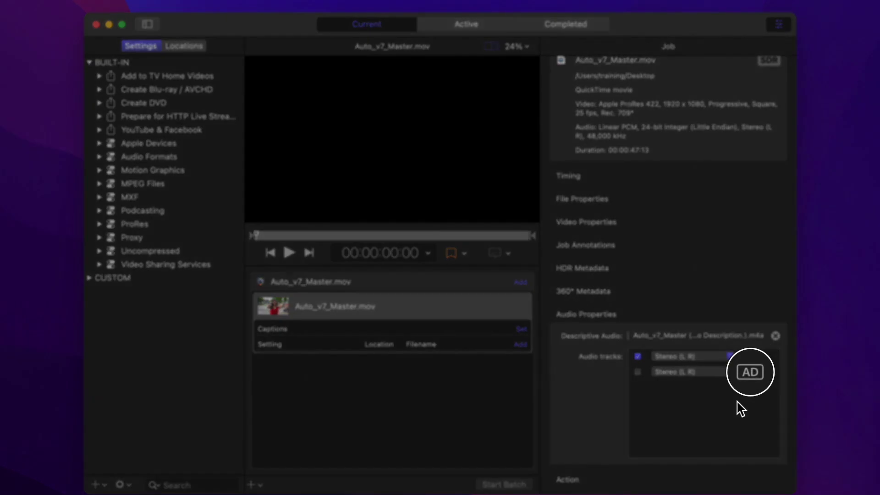
{"action": "left_click", "coordinate": [637, 372]}
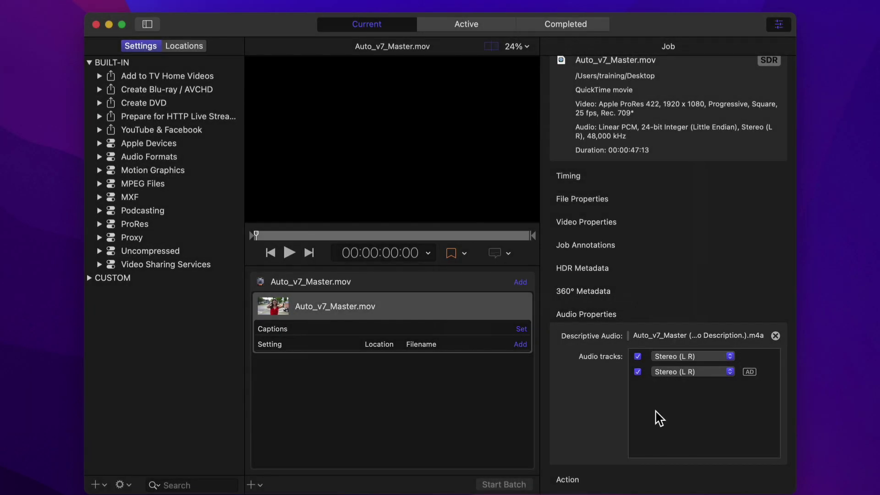
- Scrub the Auto_v7_Master.mov preview to the shot of the car, and turn off the AD stereo track in the job's audio tracks
{"action": "mouse_move", "coordinate": [280, 235]}
{"action": "left_mouse_down"}
{"action": "mouse_move", "coordinate": [289, 235]}
{"action": "mouse_move", "coordinate": [281, 235]}
{"action": "left_mouse_up"}
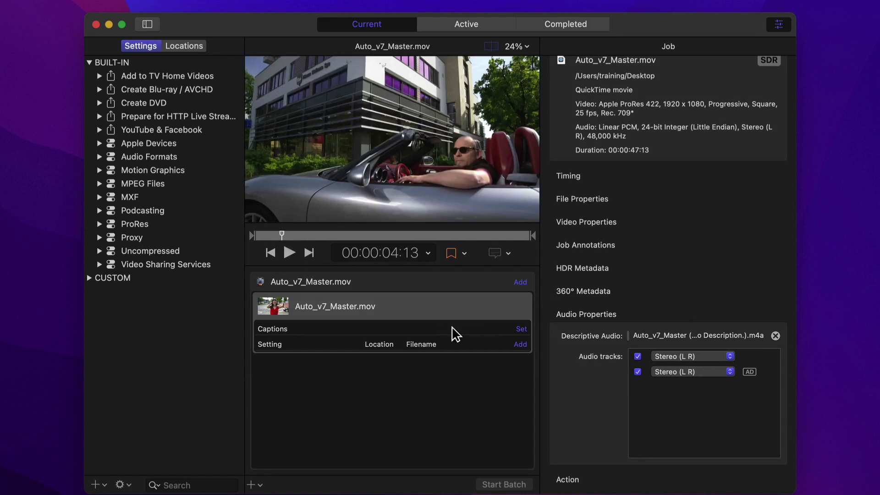
{"action": "left_click", "coordinate": [637, 372]}
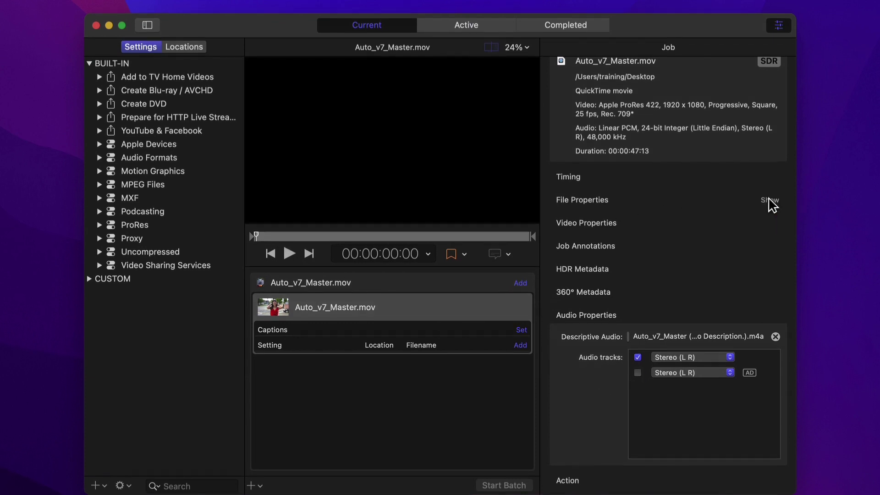
- In the job's File Properties, set the language to English and the country to United States
{"action": "left_click", "coordinate": [767, 199]}
{"action": "left_click", "coordinate": [680, 264]}
{"action": "key", "text": "e"}
{"action": "key", "text": "Return"}
{"action": "left_click", "coordinate": [678, 285]}
{"action": "left_click", "coordinate": [677, 345]}
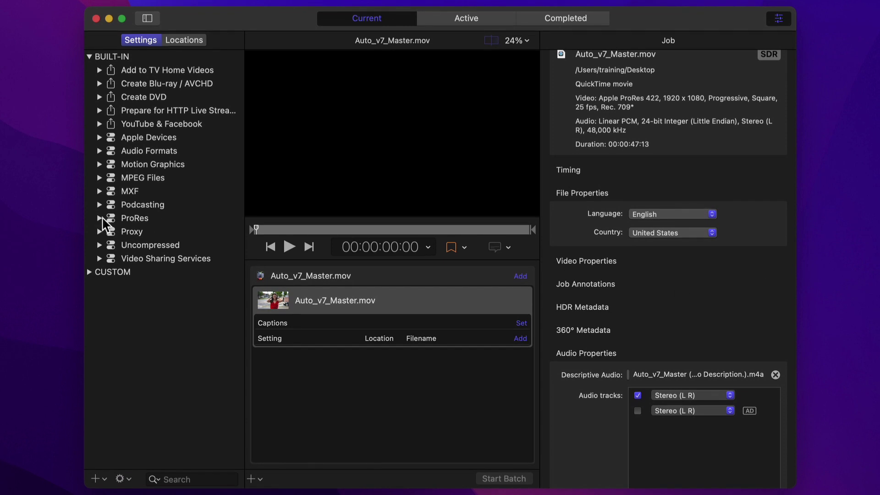
- Apply the Apple ProRes 422 setting to the Auto_v7_Master.mov job and start the batch
{"action": "left_click", "coordinate": [99, 223]}
{"action": "left_click_drag", "start_coordinate": [156, 237], "coordinate": [416, 325]}
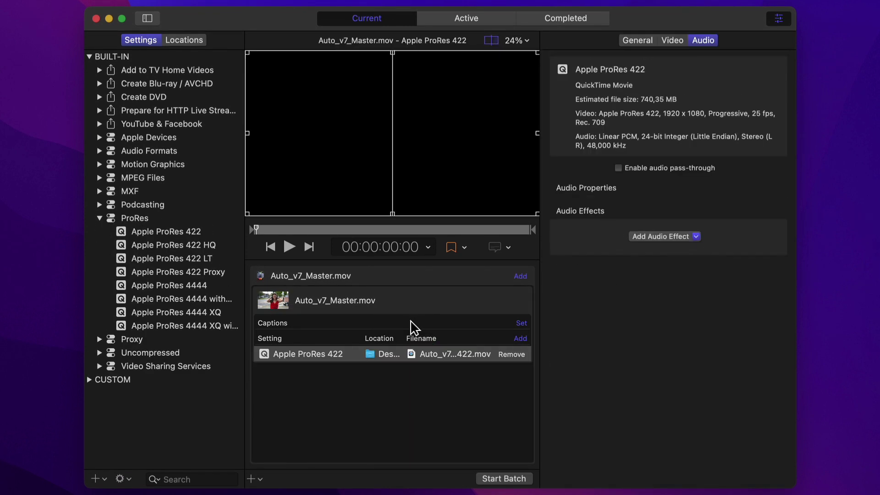
{"action": "left_click", "coordinate": [504, 478]}
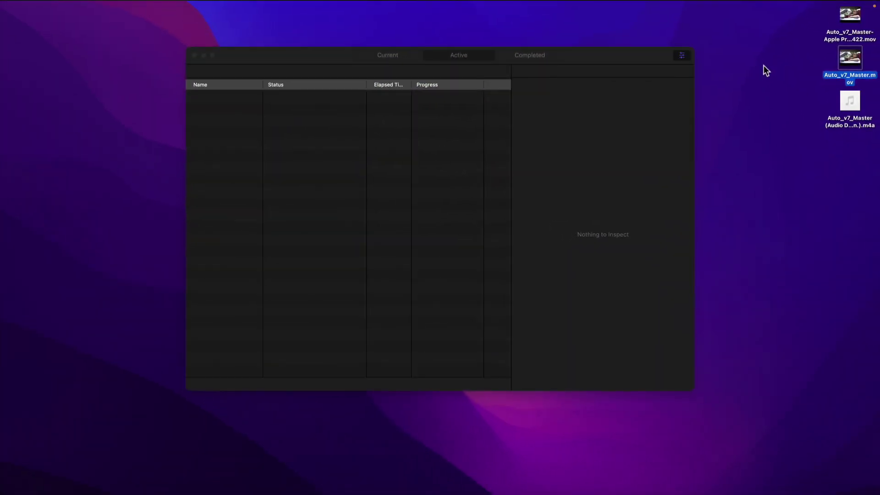
- Open the exported Apple ProRes 422 movie from the desktop in QuickTime Player, scrub to 00:00:01:00 and show its audio track choices
{"action": "double_click", "coordinate": [849, 17]}
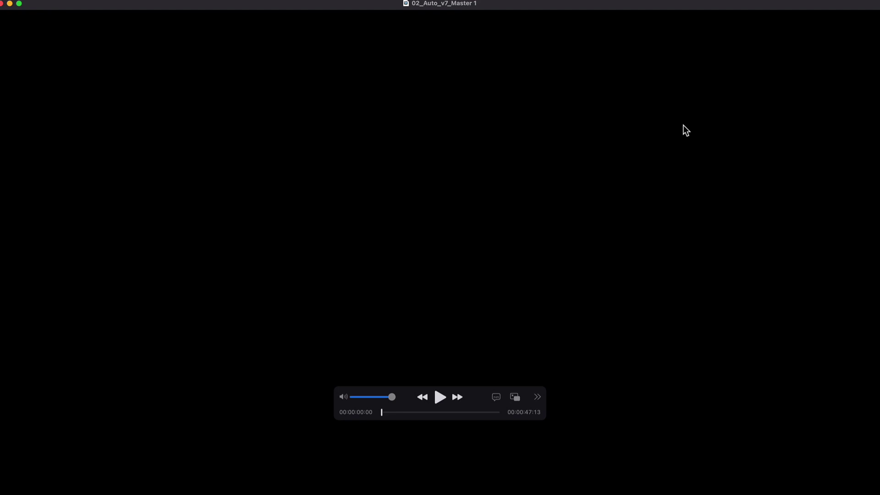
{"action": "left_click_drag", "start_coordinate": [382, 412], "coordinate": [389, 412]}
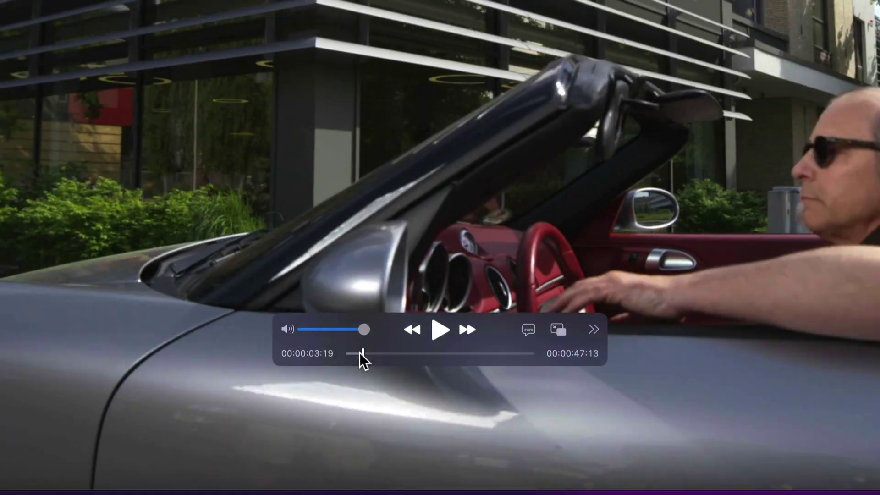
{"action": "left_click_drag", "start_coordinate": [360, 353], "coordinate": [350, 354]}
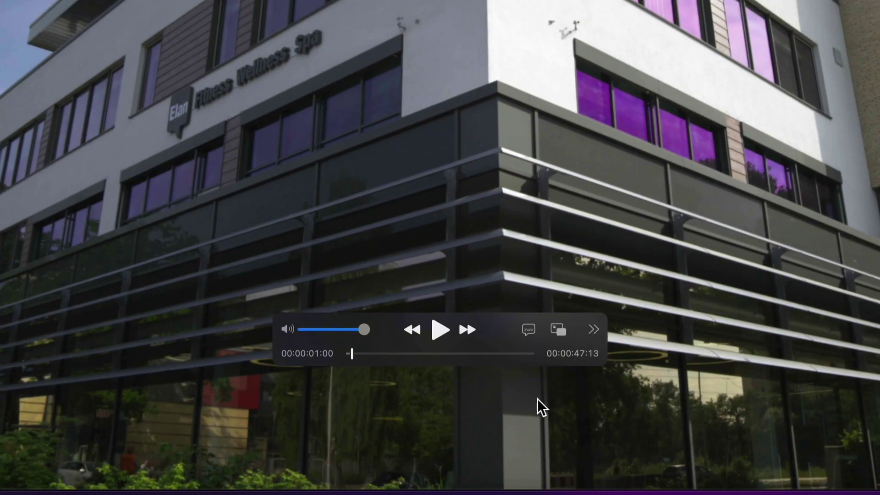
{"action": "left_click", "coordinate": [529, 331]}
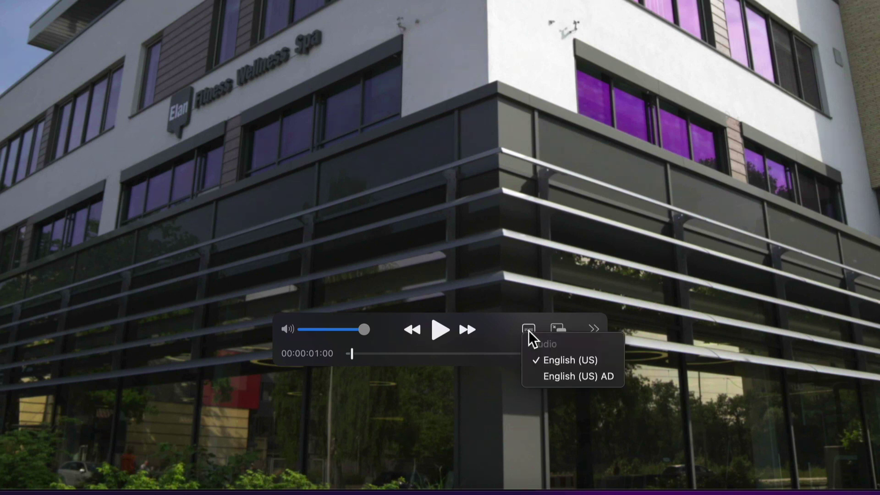